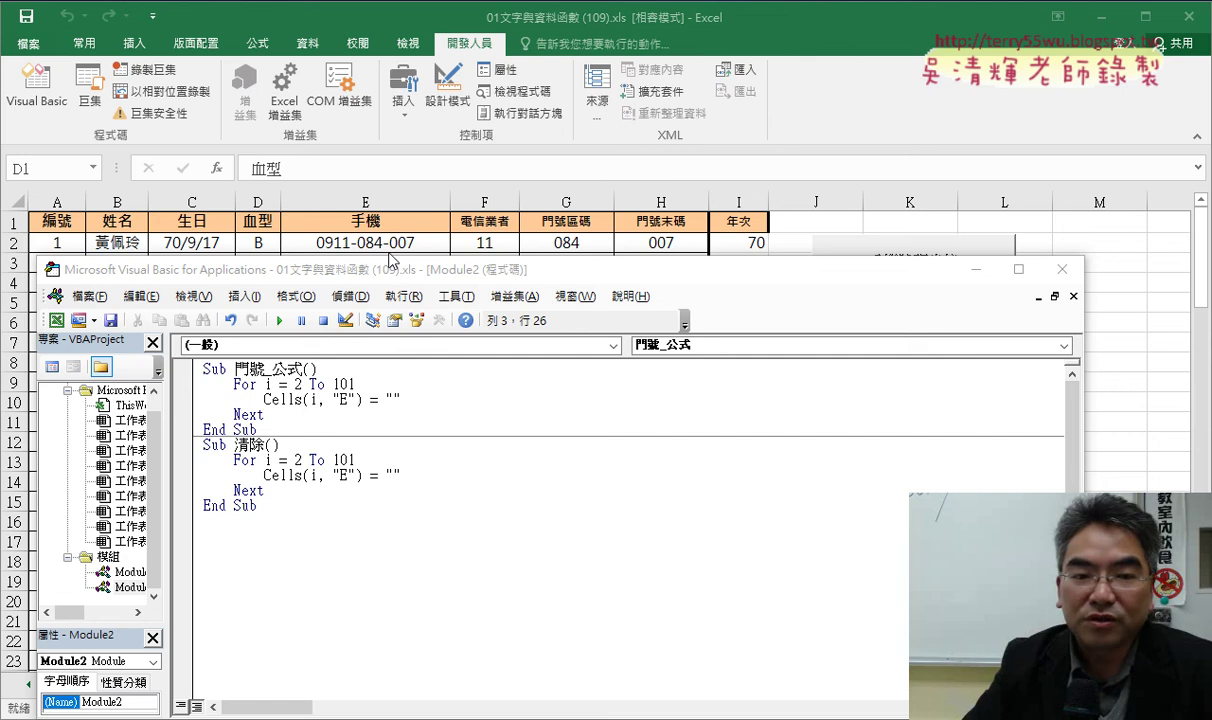
Step: Copy the full phone-number formula from cell E2's formula bar
left_click(368, 241)
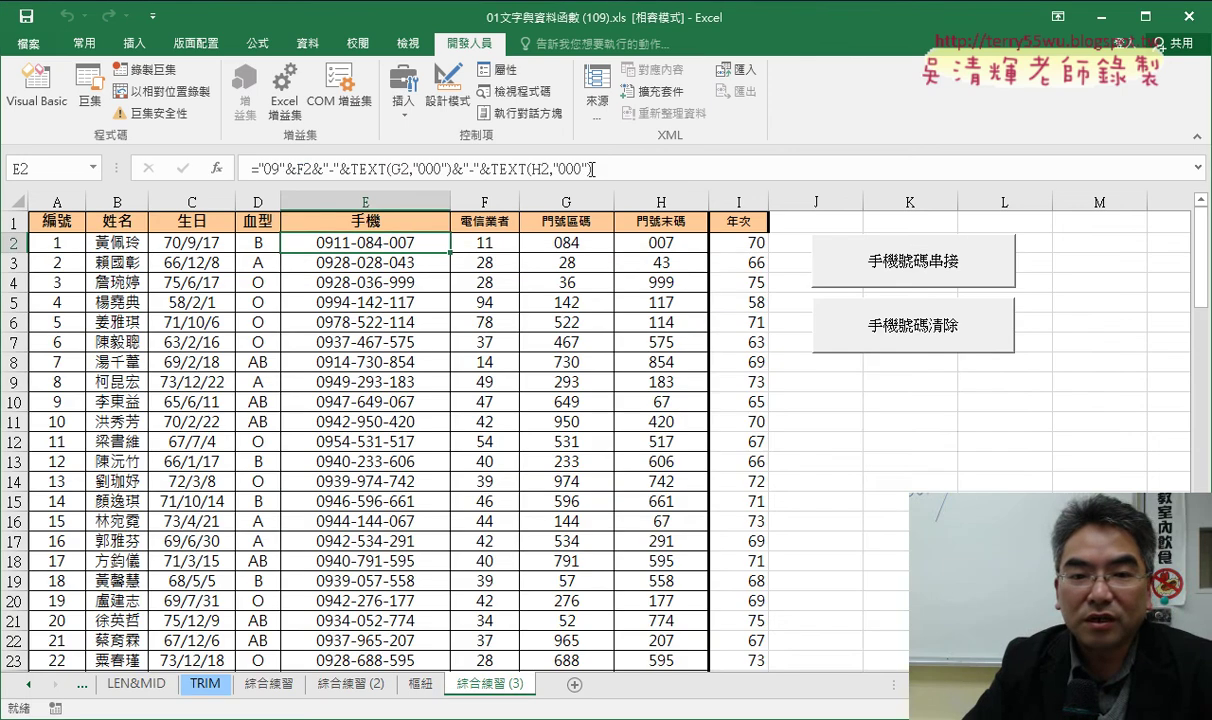
left_click_drag(591, 169, 245, 169)
right_click(337, 176)
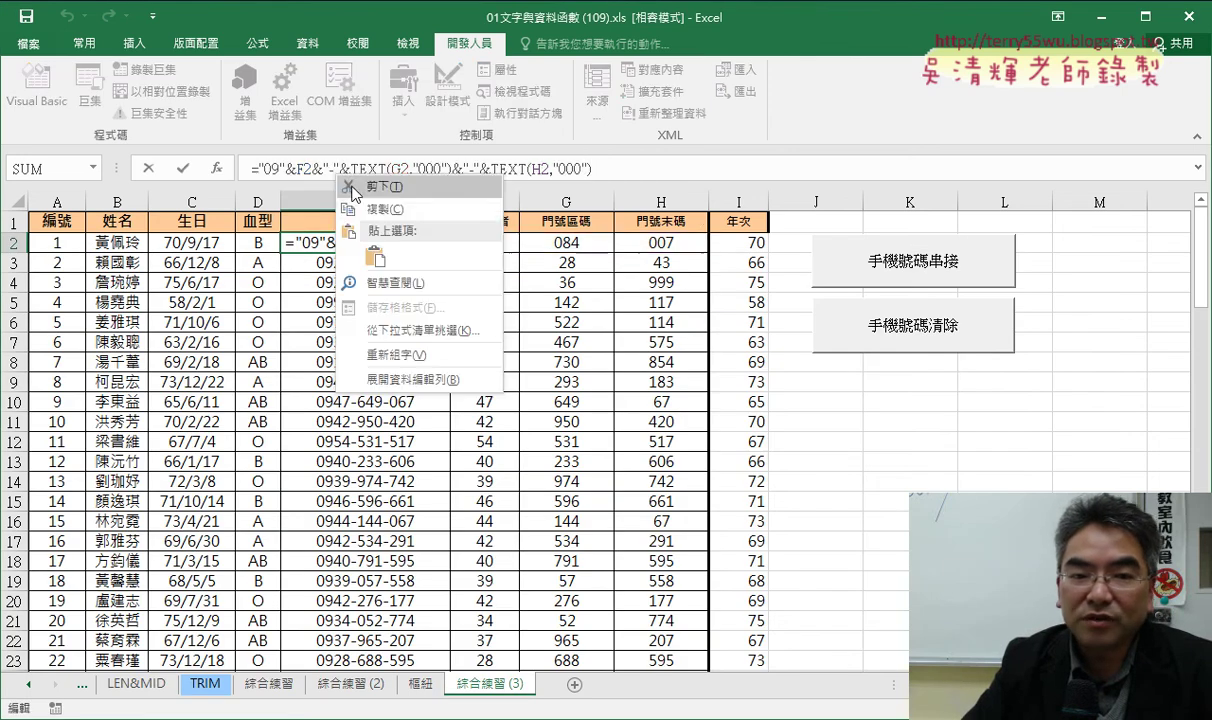
left_click(374, 212)
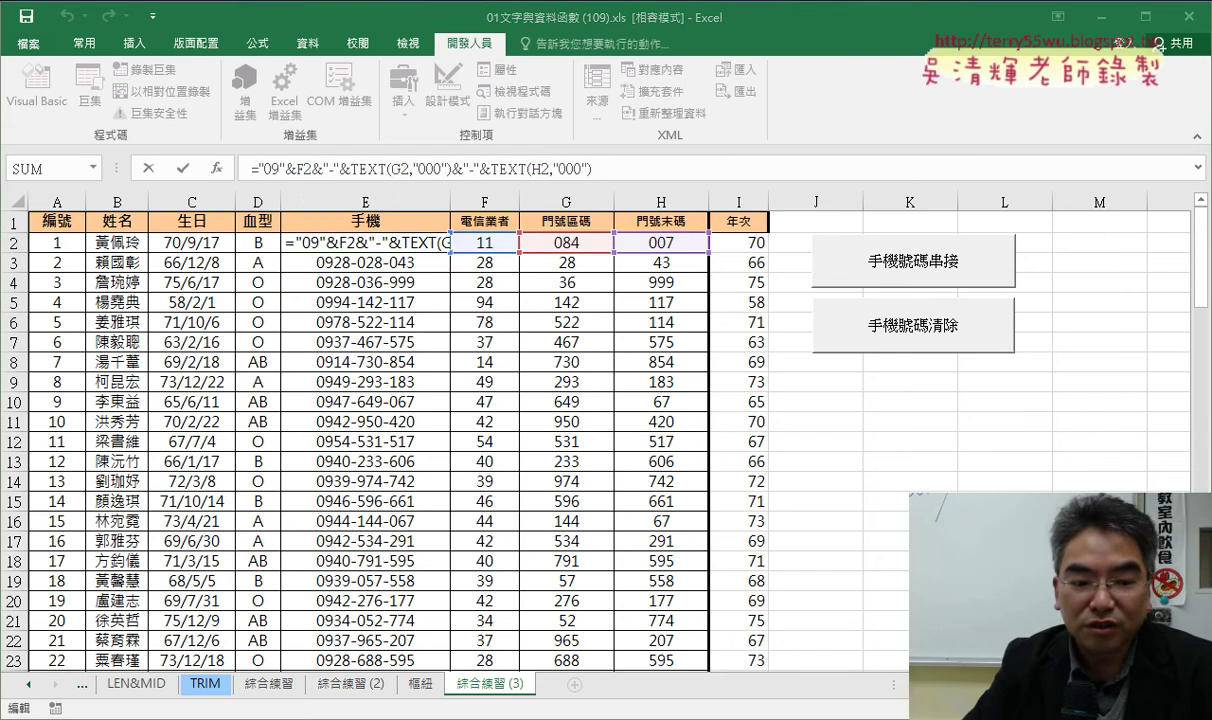
Step: Leave E2 unchanged and return to the VBA editor at the empty formula string
key("alt+Tab")
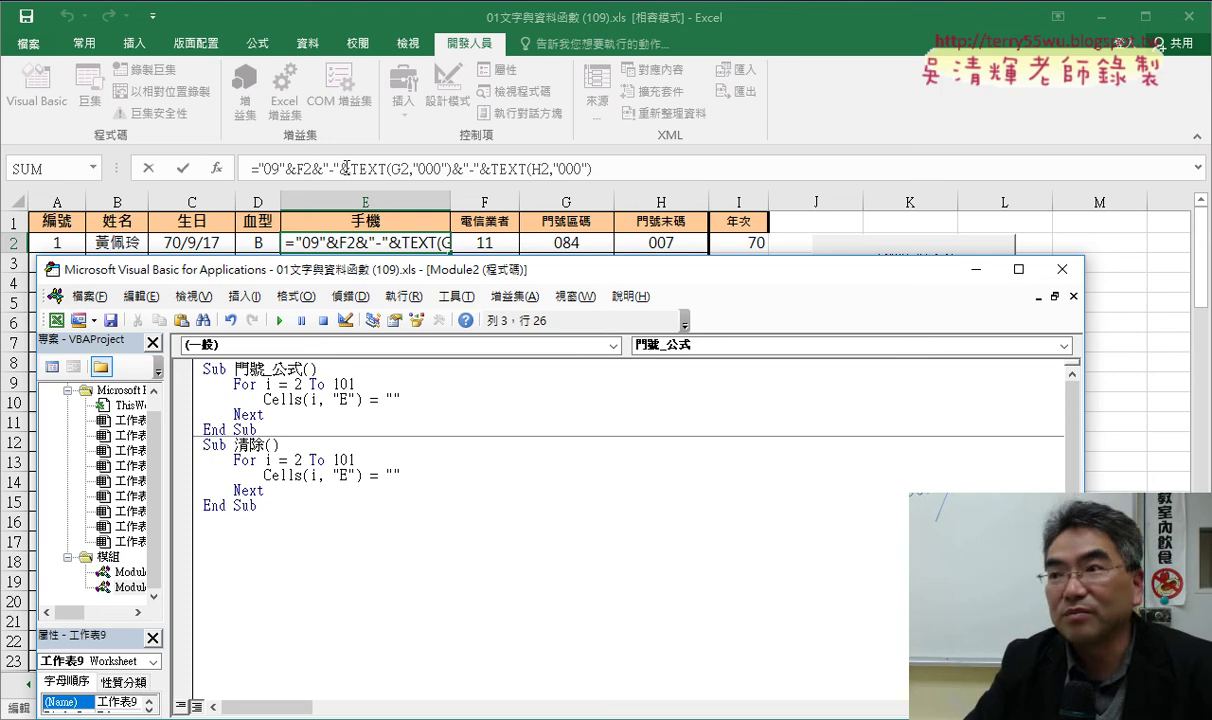
left_click(148, 169)
left_click(144, 165)
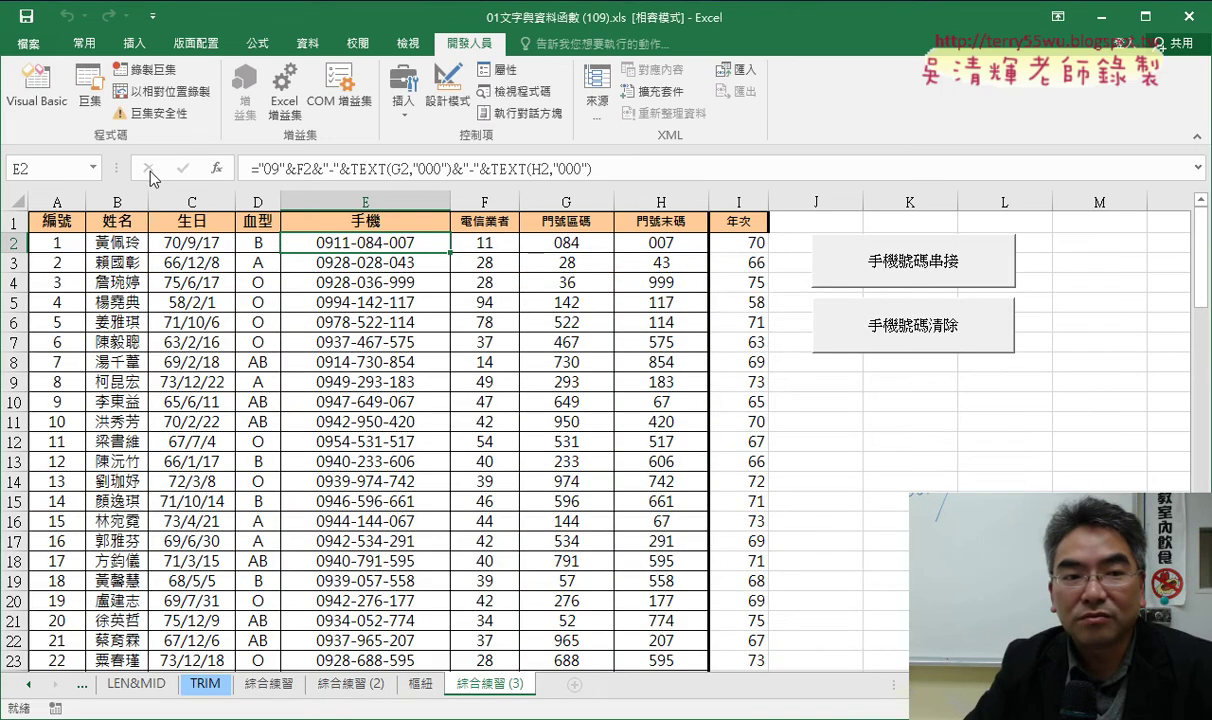
left_click(42, 104)
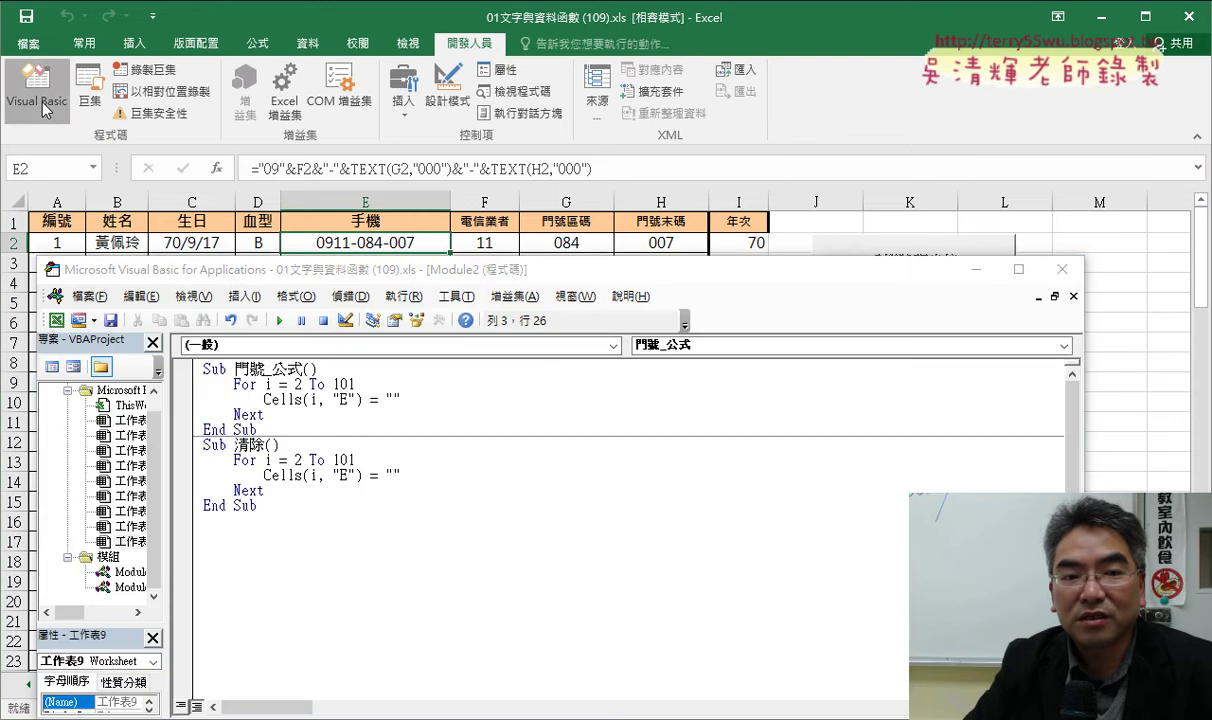
right_click(395, 398)
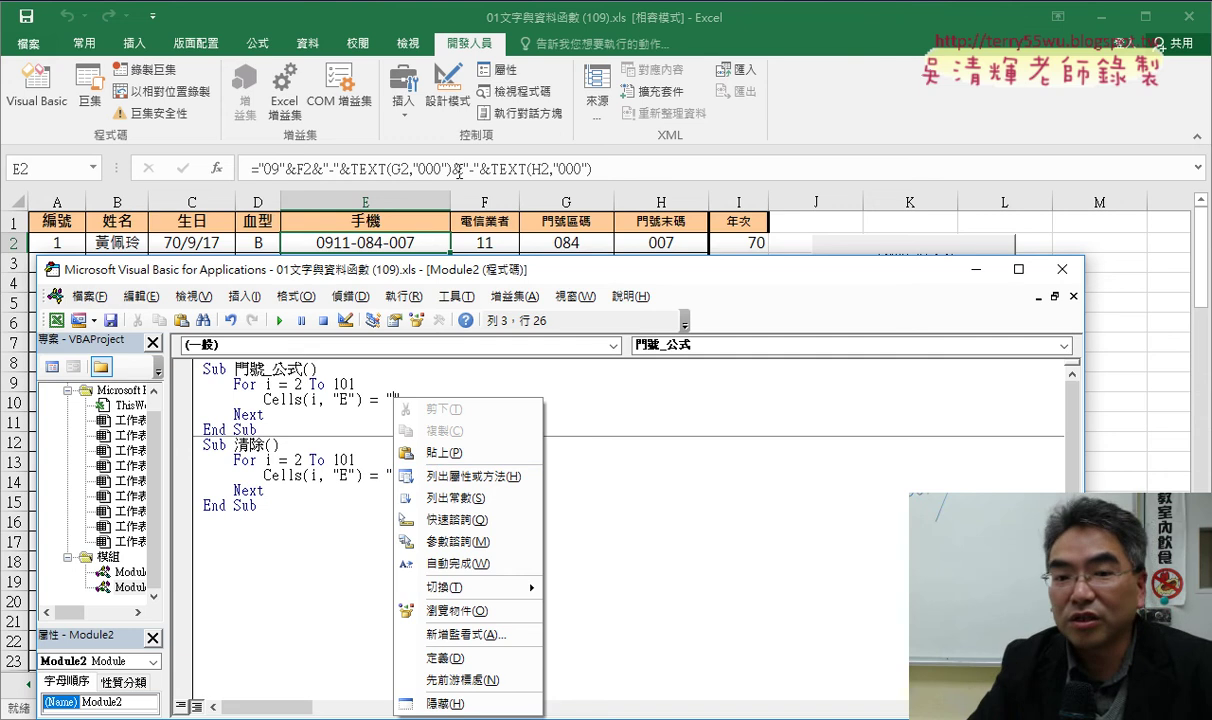
Step: Paste the E2 formula into Notepad and replace every " with ""
key("alt+Tab")
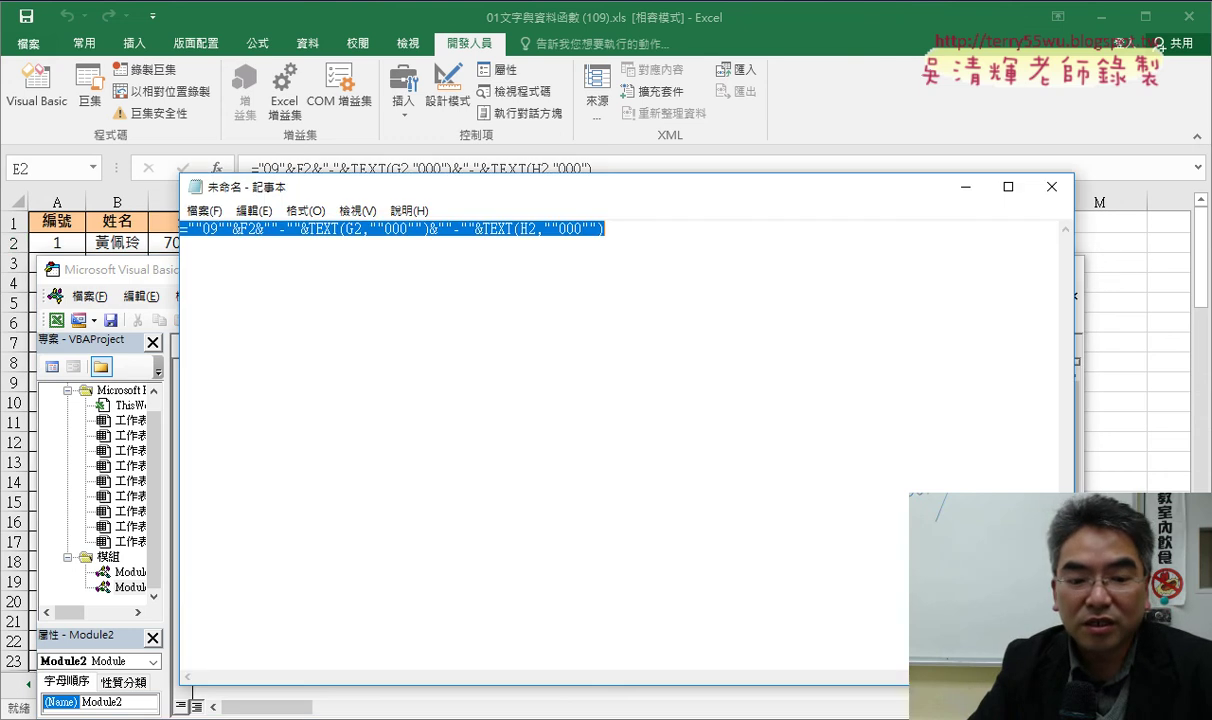
right_click(454, 212)
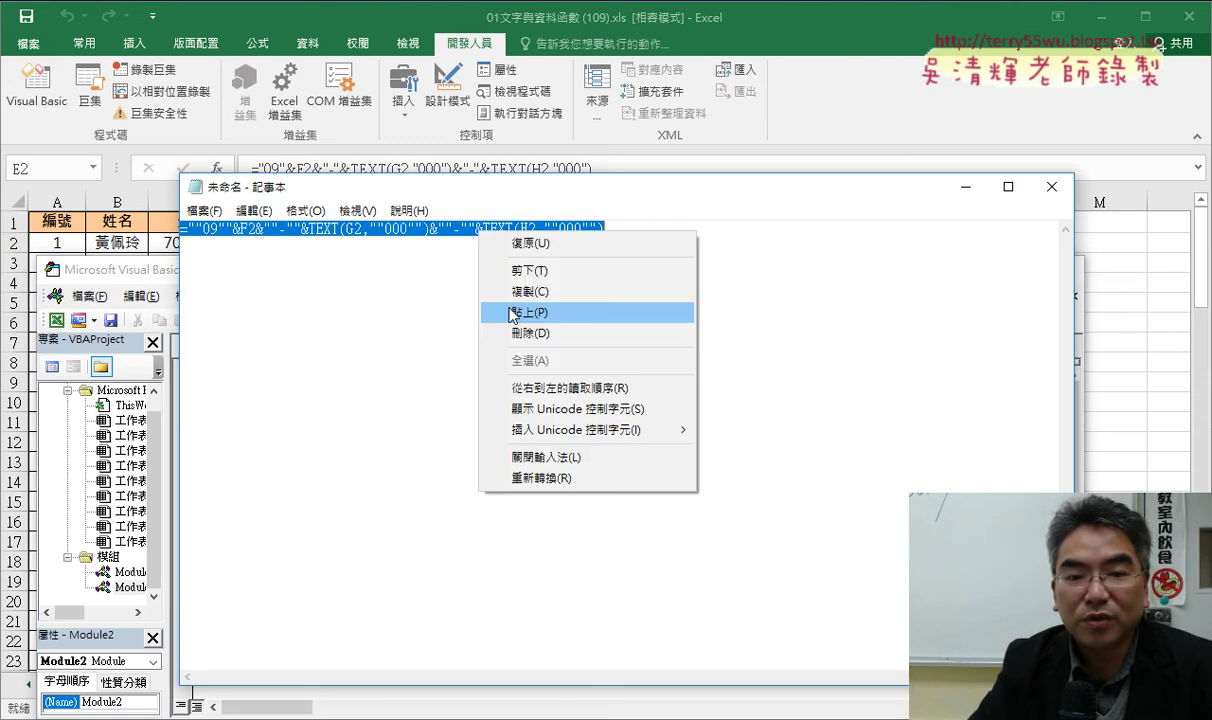
left_click(486, 297)
left_click(254, 210)
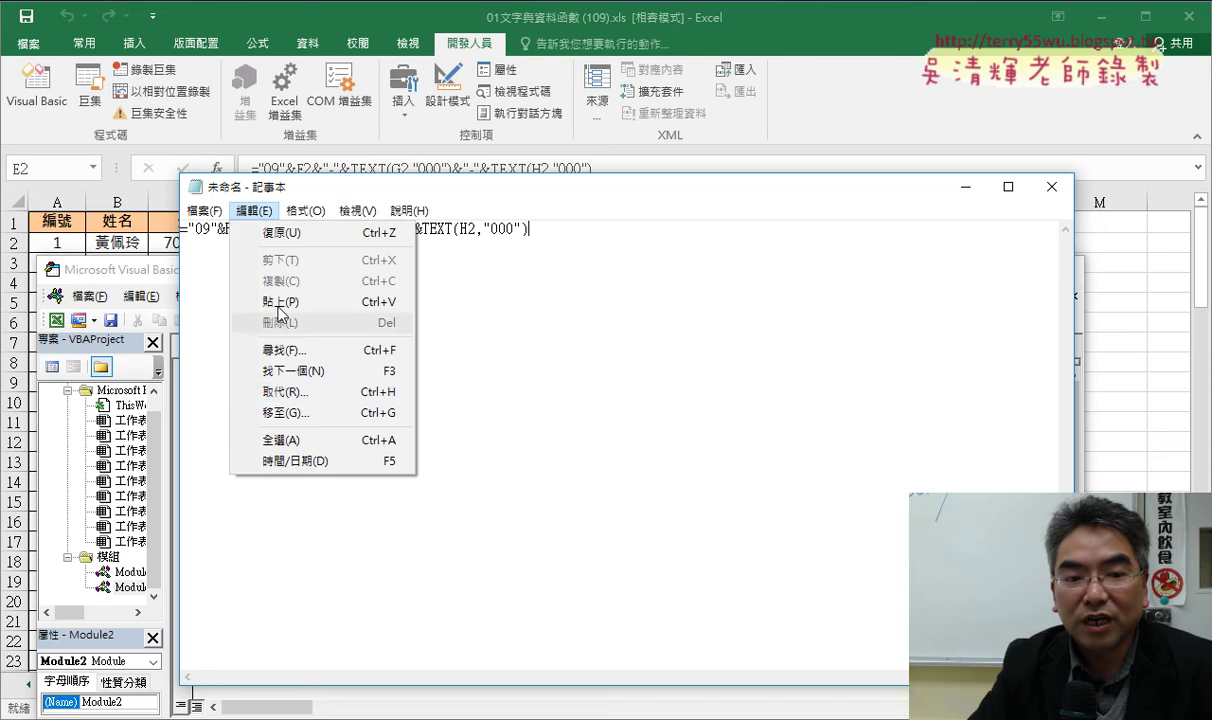
left_click(300, 400)
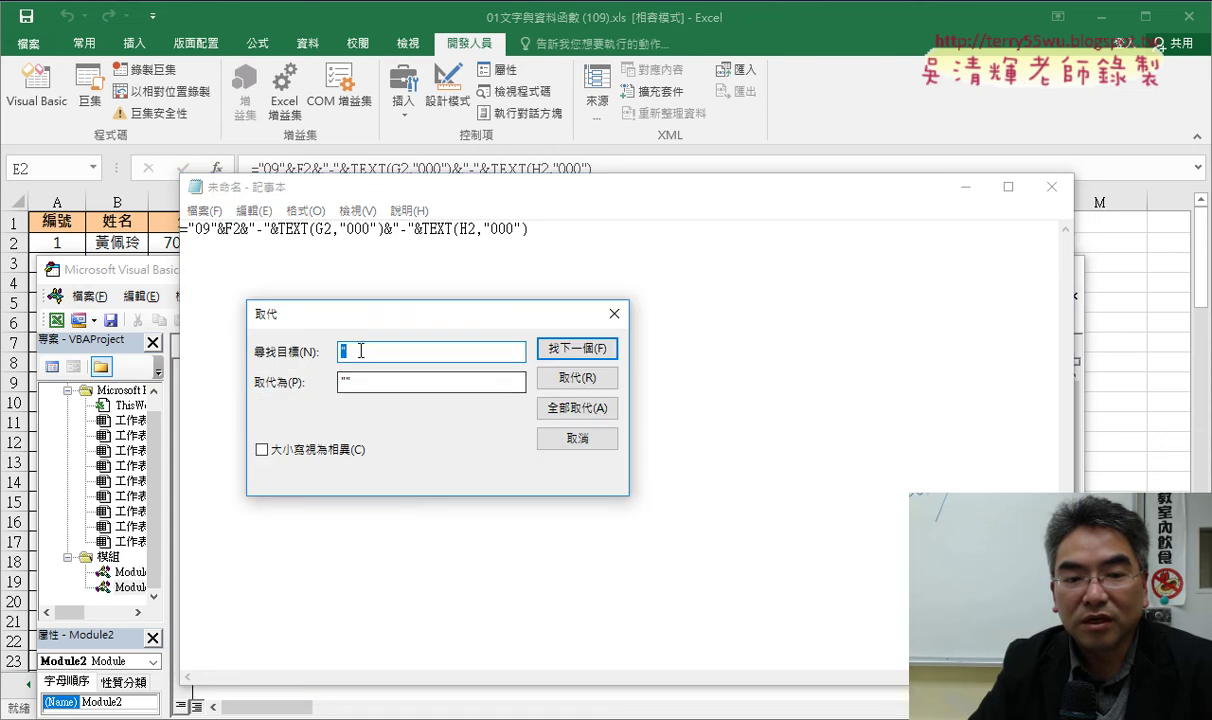
left_click(596, 409)
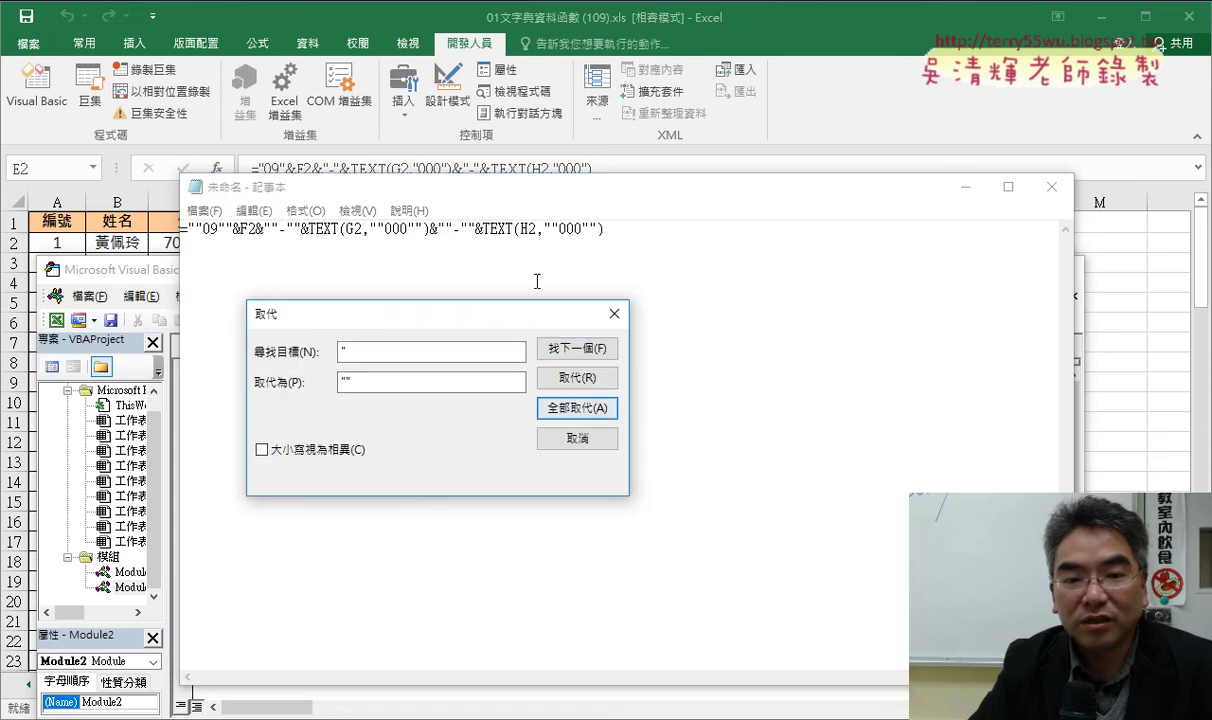
key("Escape")
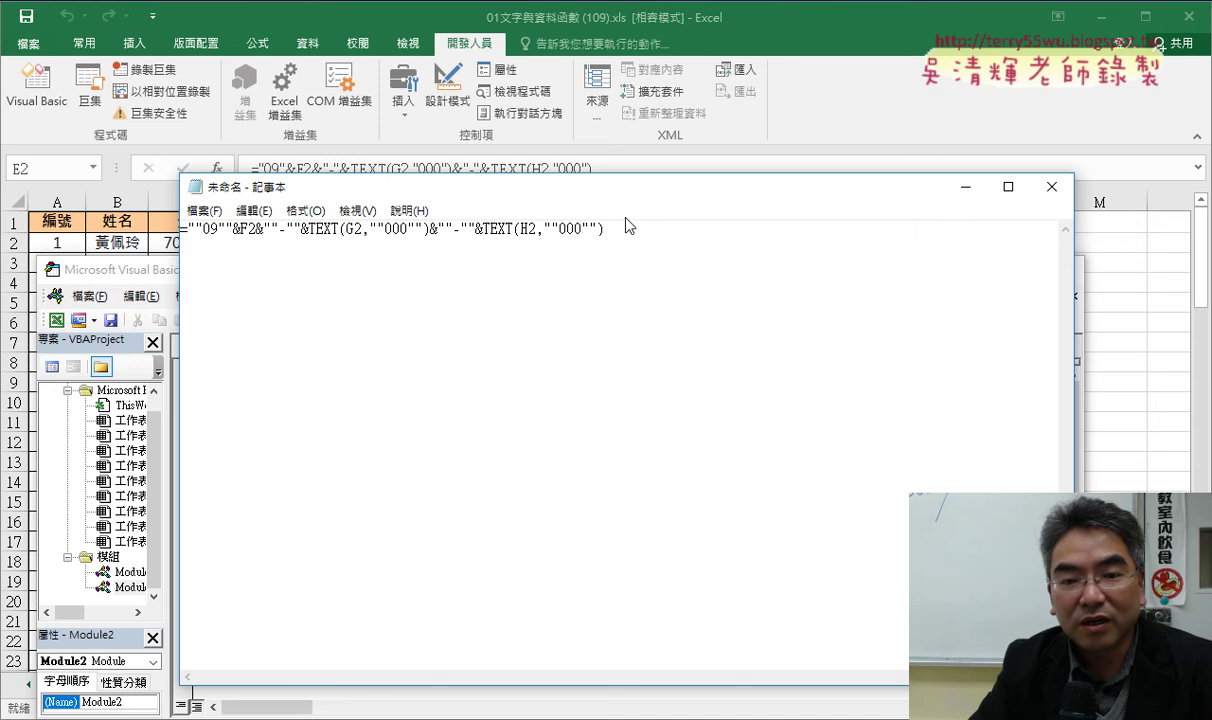
Step: Copy the doubled-quote formula and minimise Notepad
left_click_drag(630, 233, 201, 233)
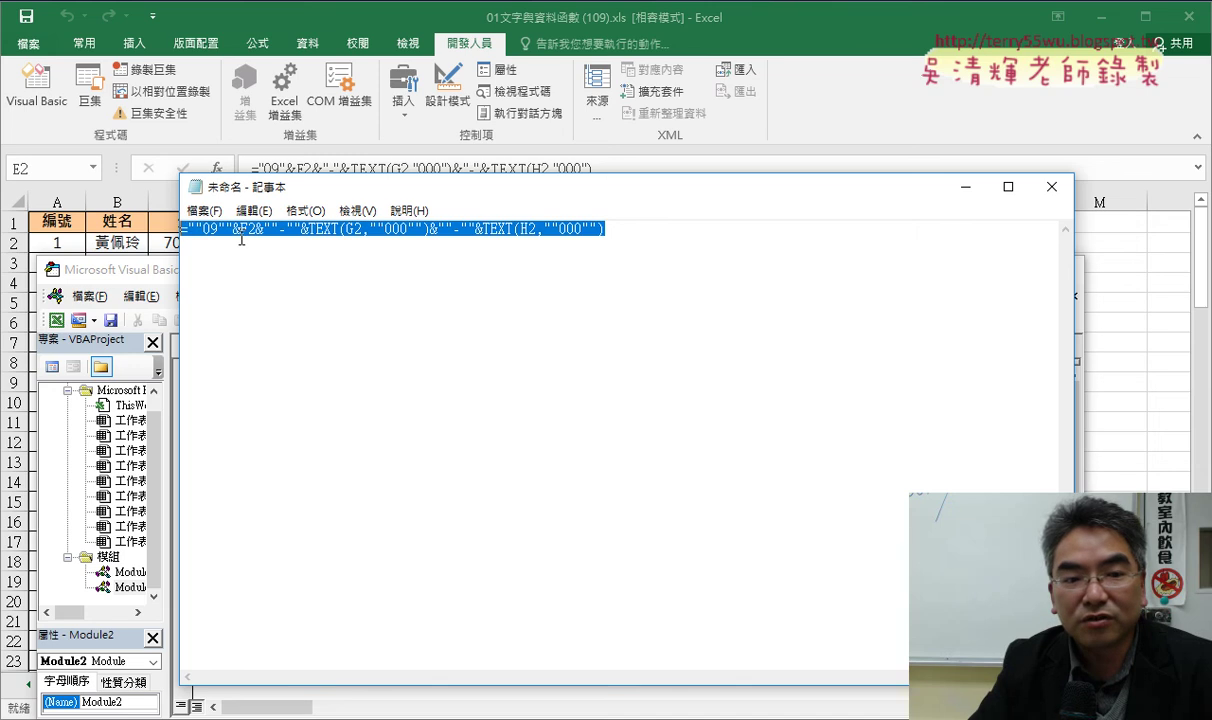
right_click(241, 238)
left_click(270, 277)
left_click(963, 186)
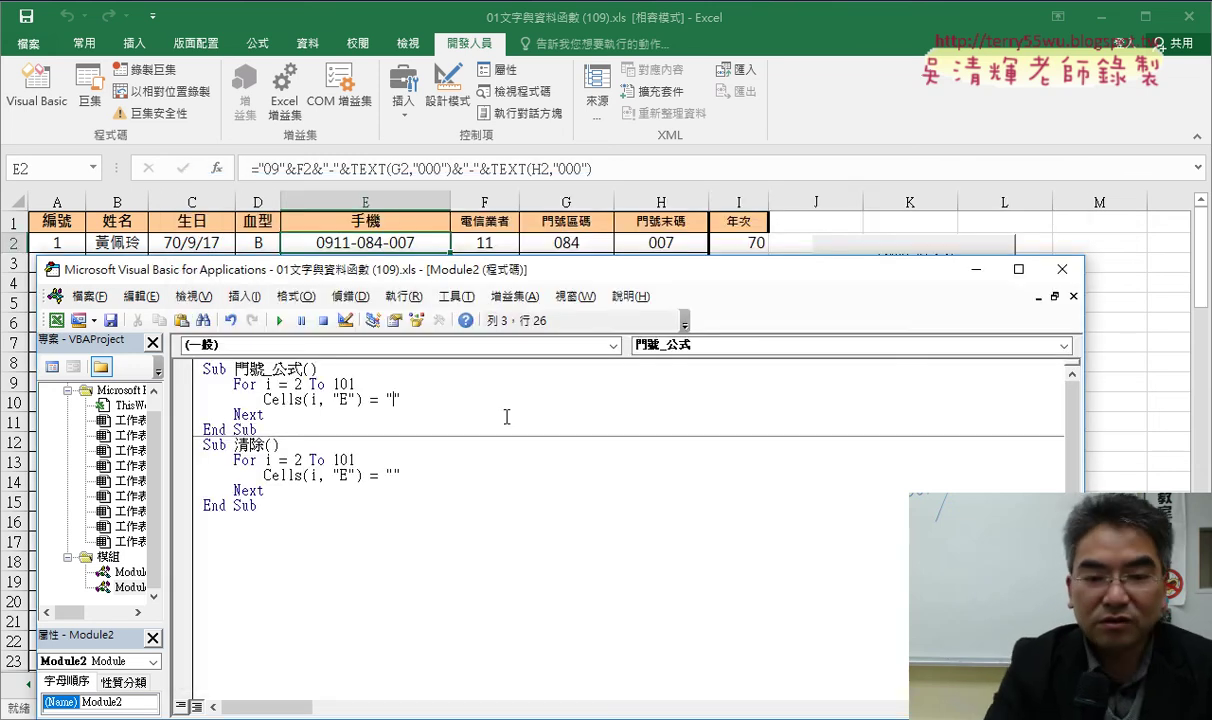
Step: Paste the formula into Cells(i, "E") = "" and change F2 to F" & i & "
key("ctrl+v")
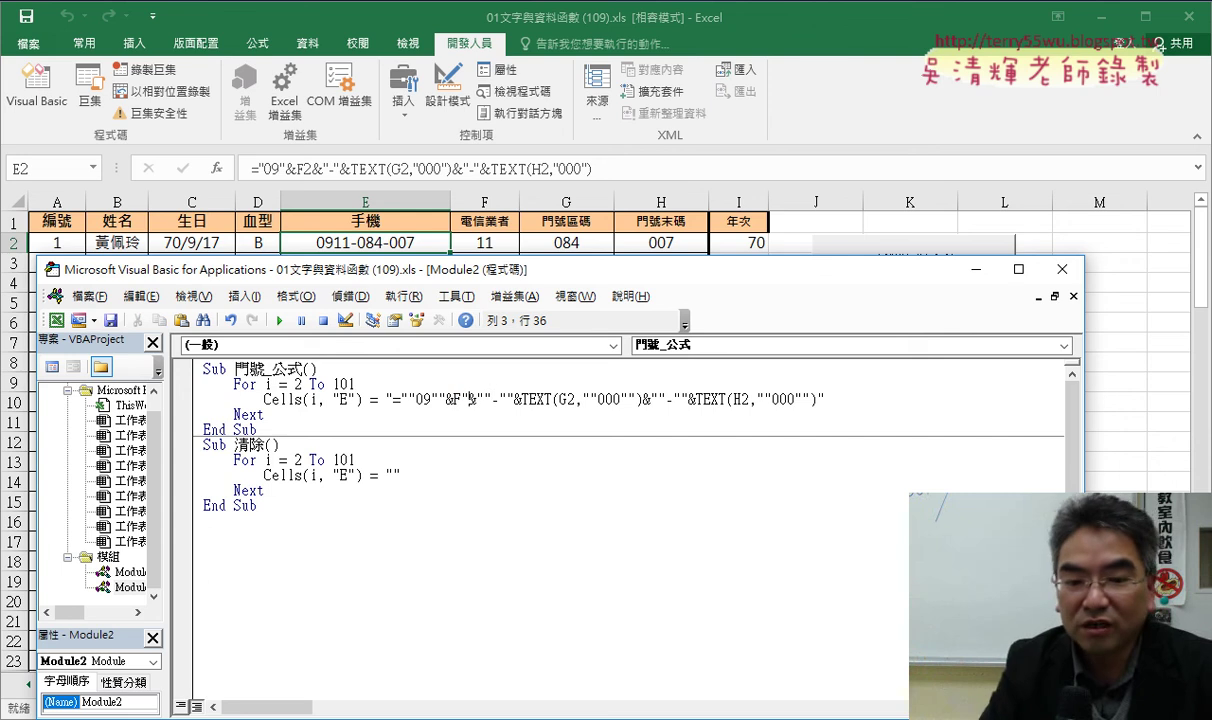
type("\"&")
type("&F\" & ")
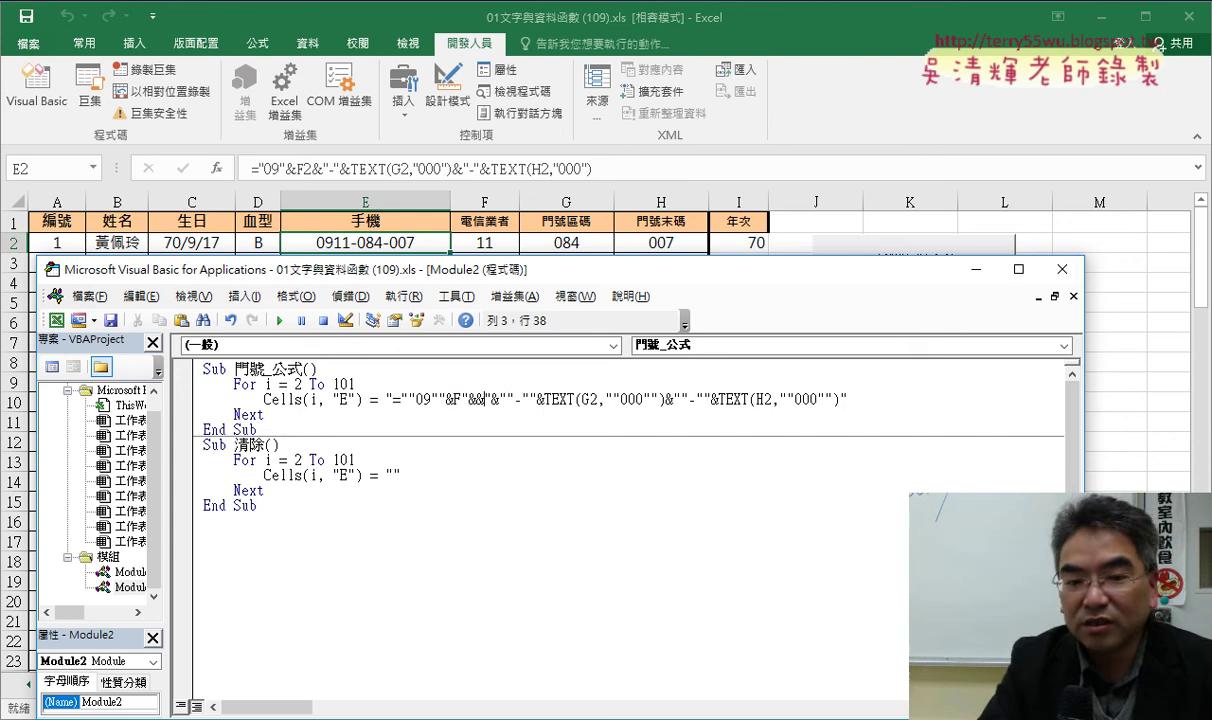
type("i")
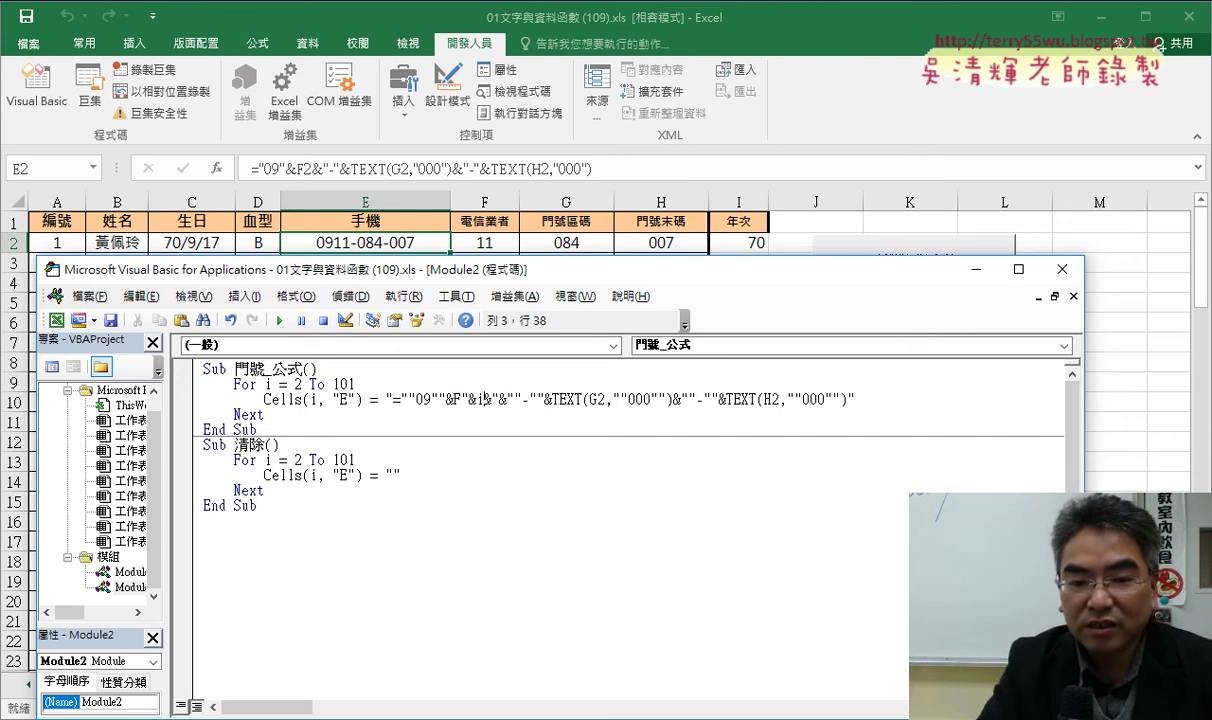
key("Right")
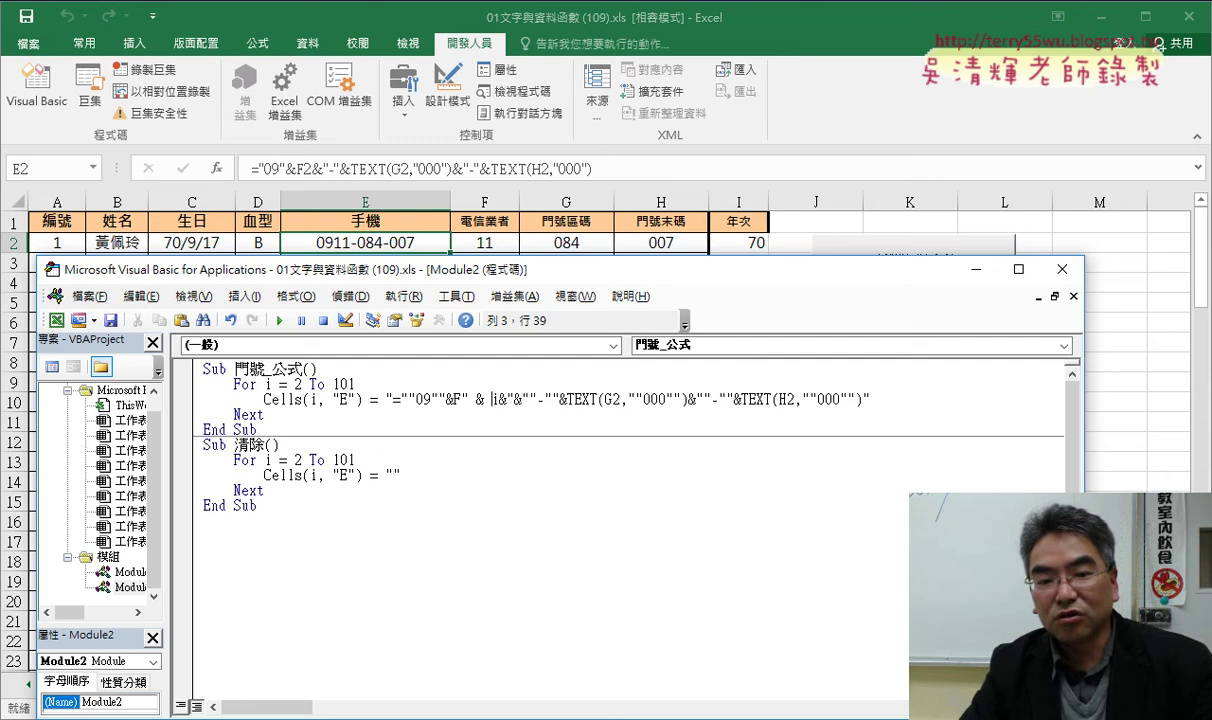
key("Right")
key("Right")
key("space")
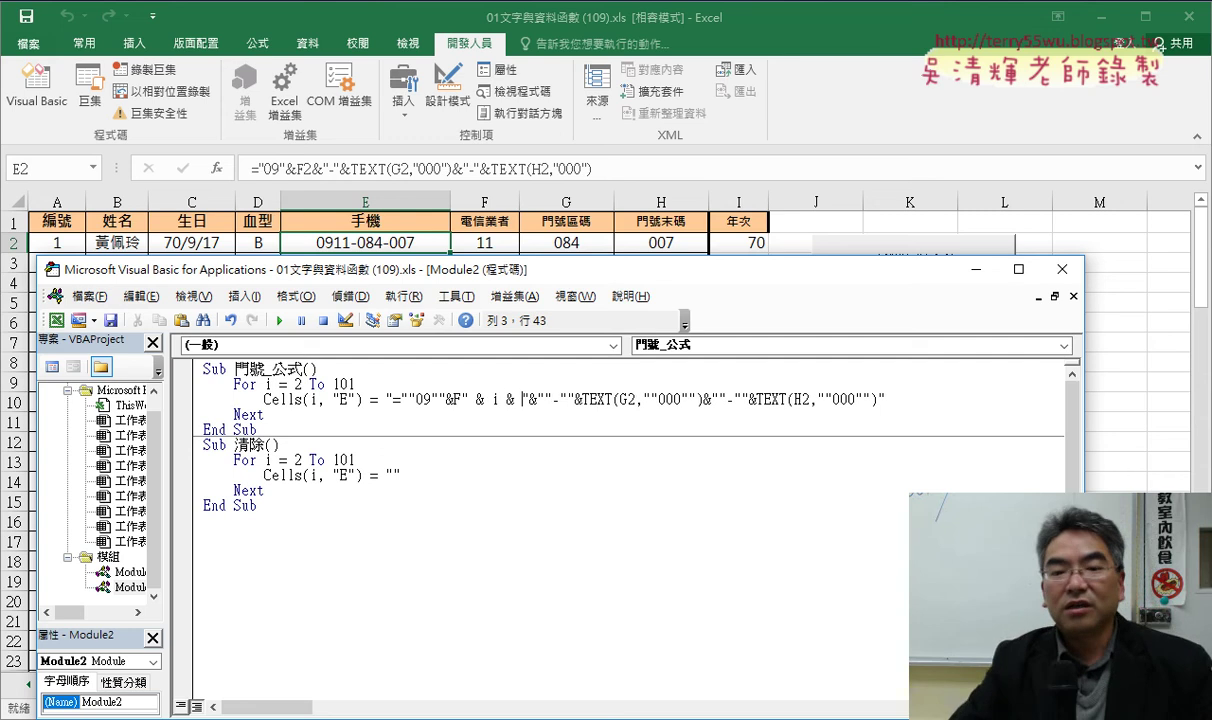
left_click_drag(458, 399, 493, 400)
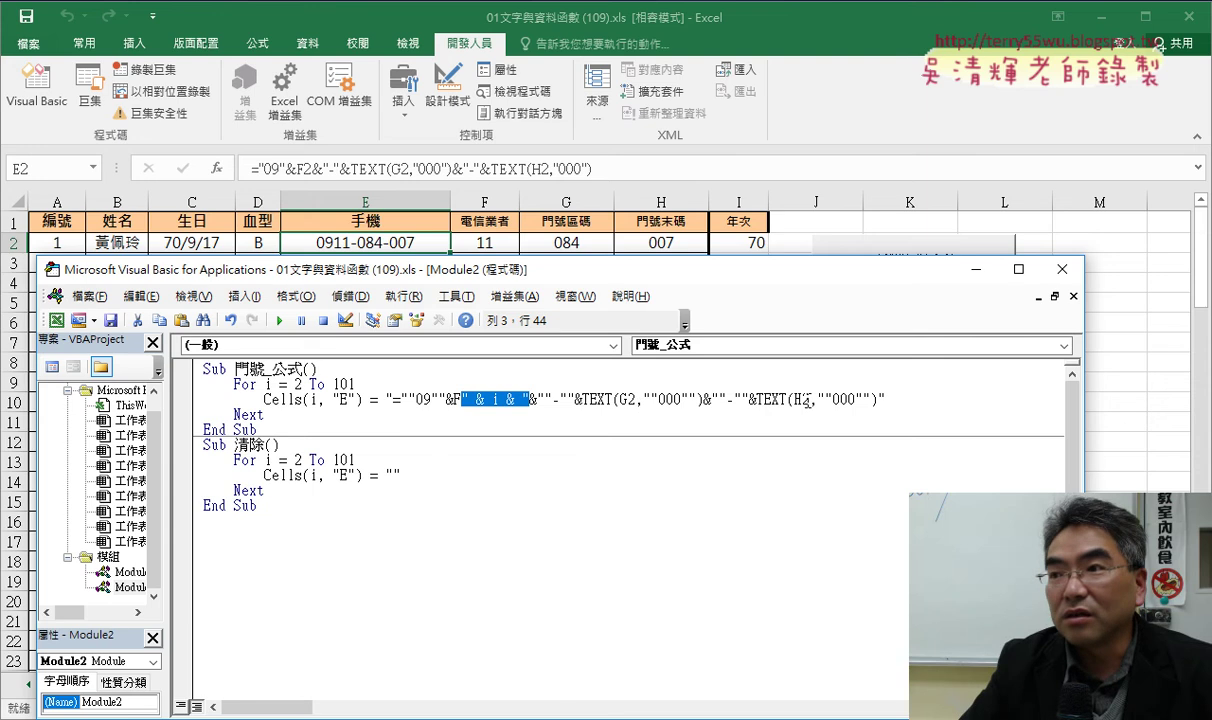
right_click(505, 401)
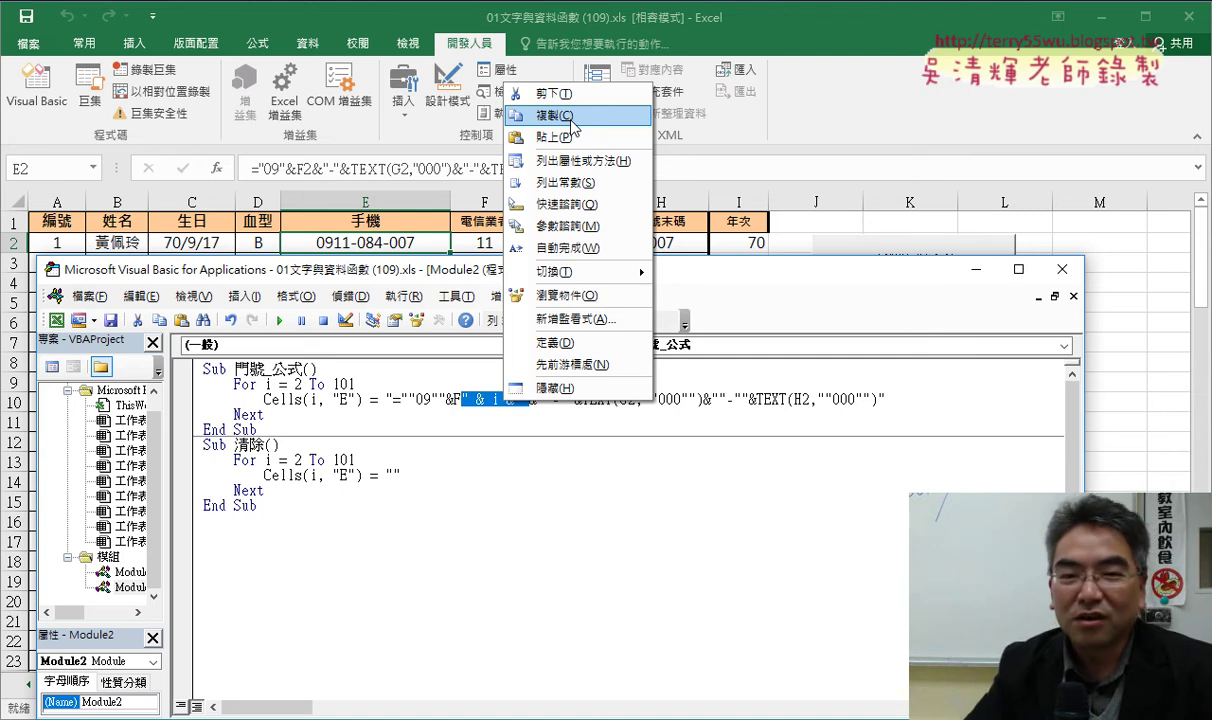
Step: Paste " & i & " in place of the row 2 in the G2 and H2 references
left_click(572, 119)
left_click(636, 399)
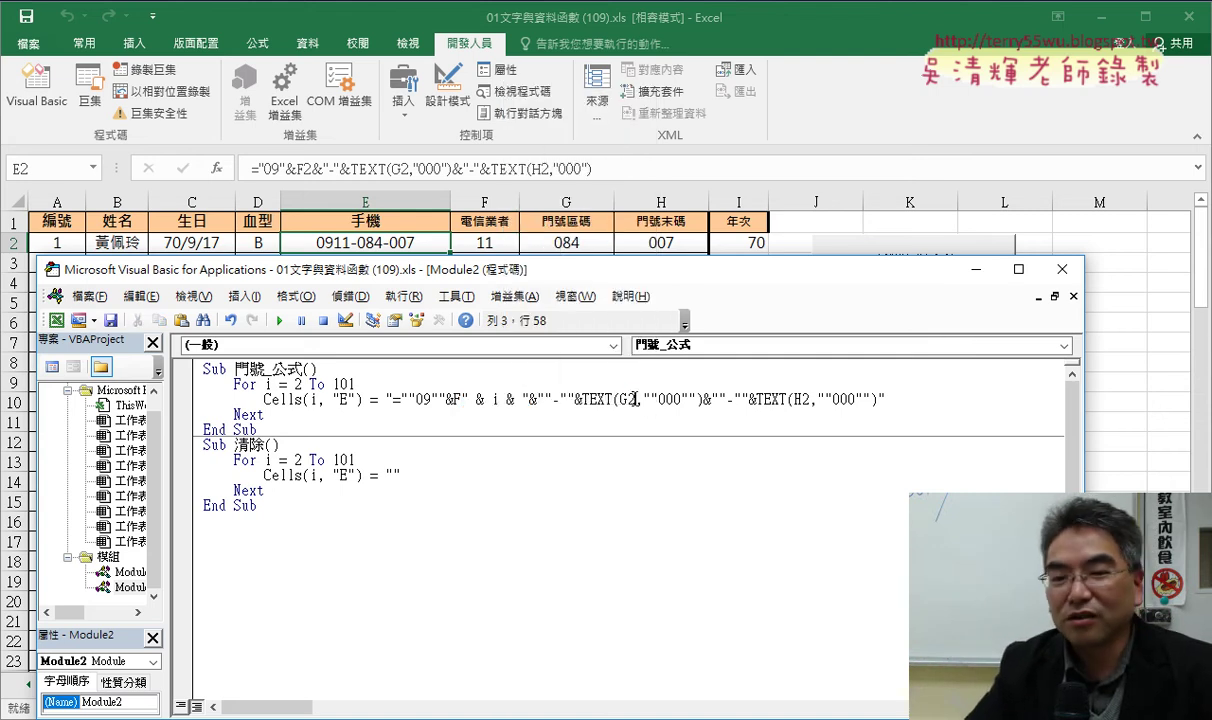
right_click(630, 404)
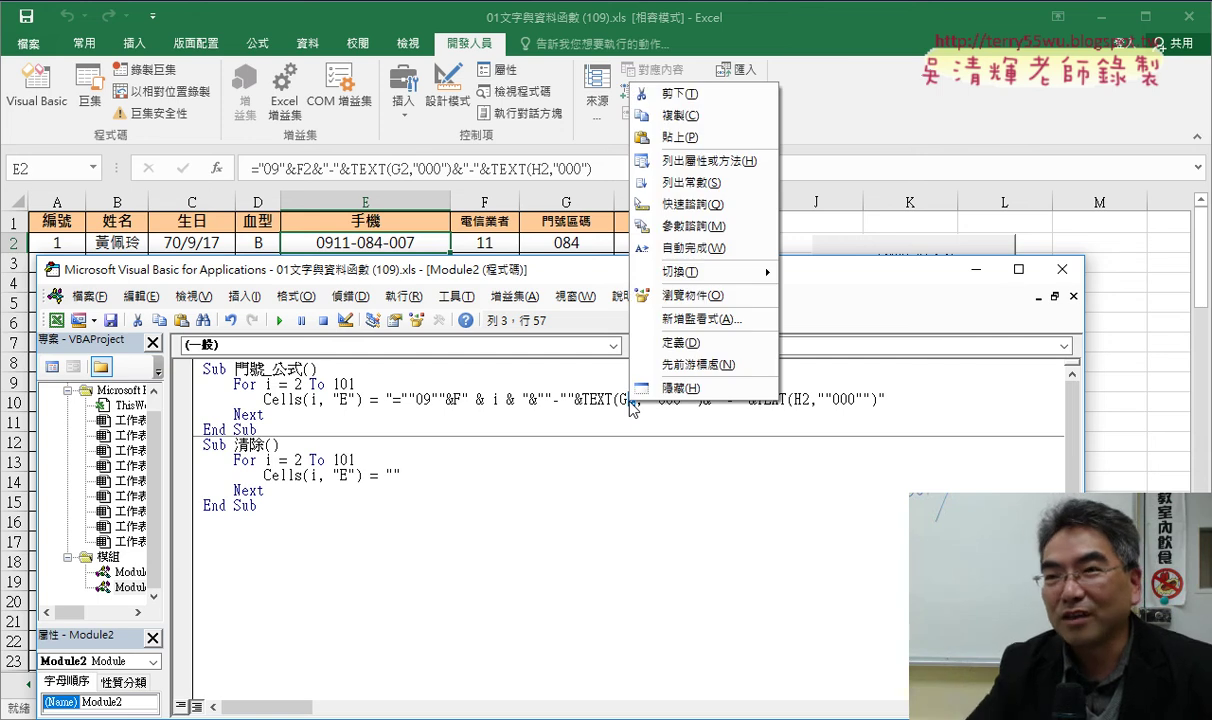
left_click(687, 140)
left_click_drag(872, 399, 863, 399)
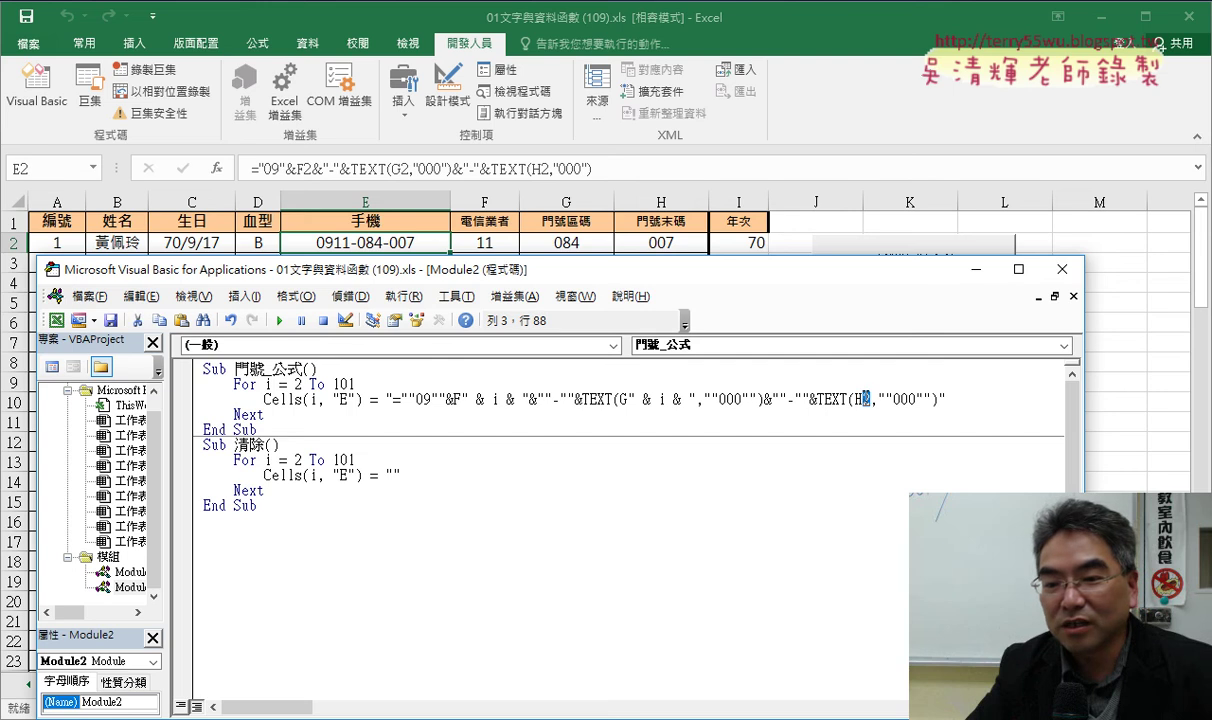
right_click(863, 400)
left_click(909, 456)
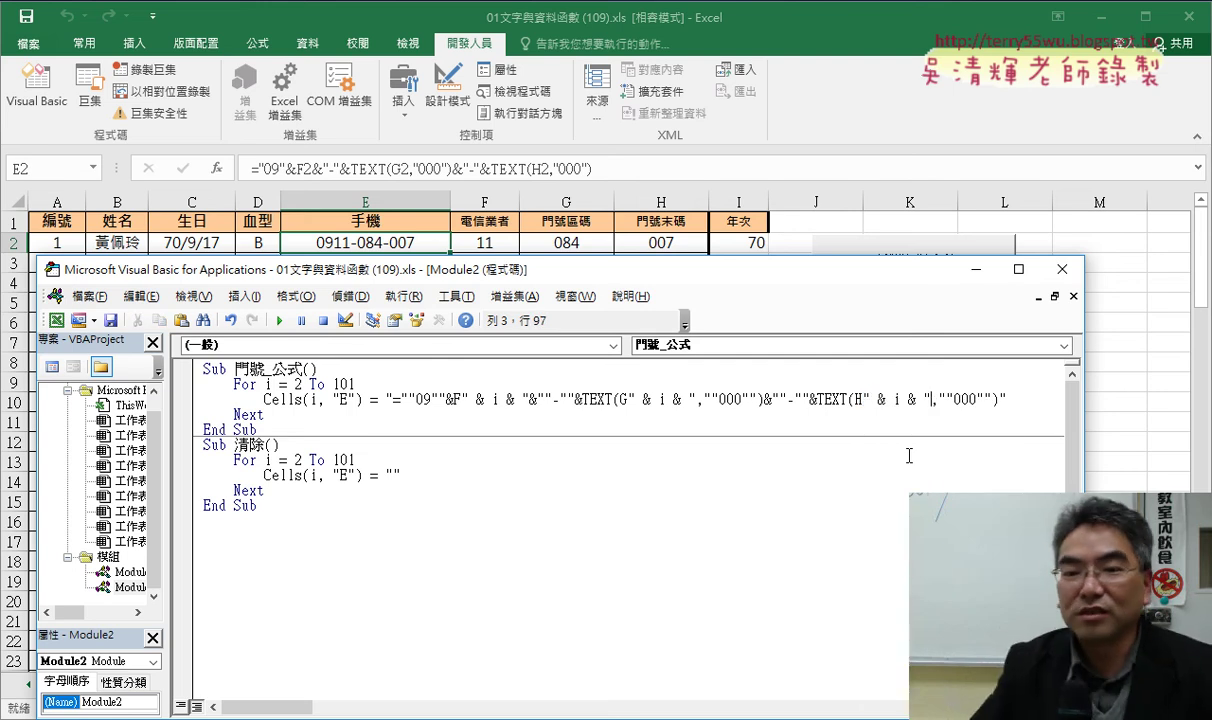
left_click(650, 578)
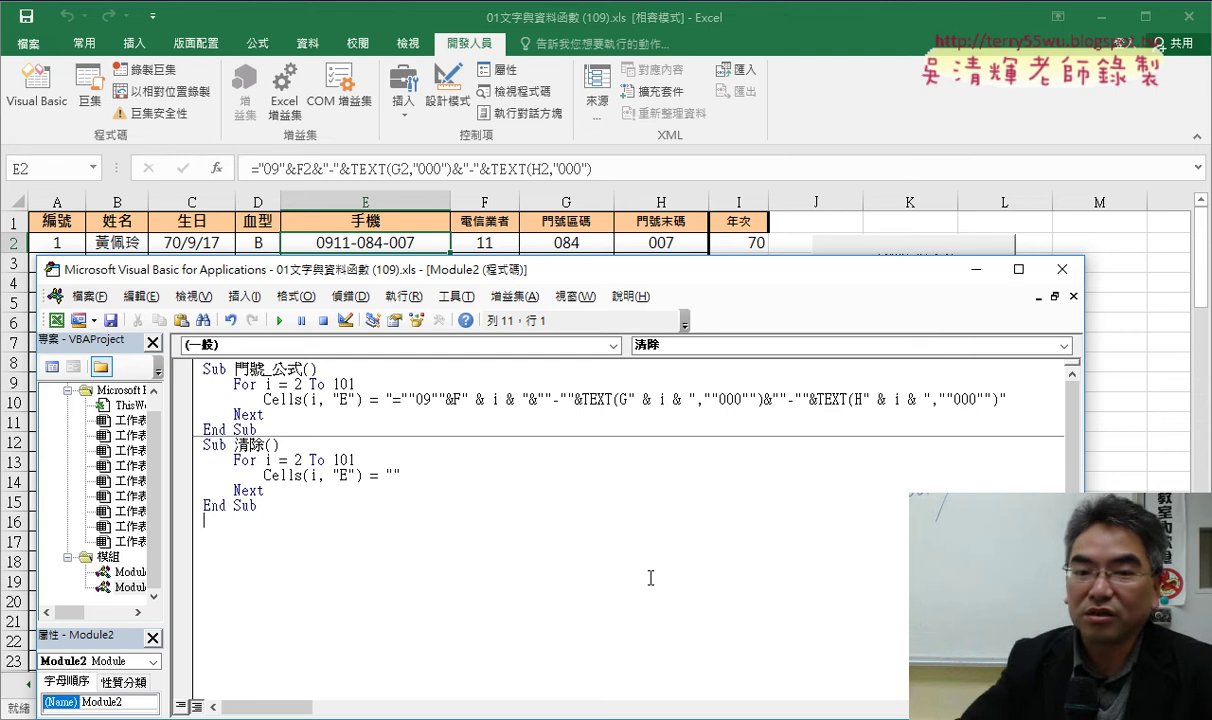
Step: Run 清除 to empty column E, run 門號_公式 to refill it, then minimise the editor
mouse_move(474, 270)
left_mouse_down()
mouse_move(660, 262)
mouse_move(828, 196)
left_mouse_up()
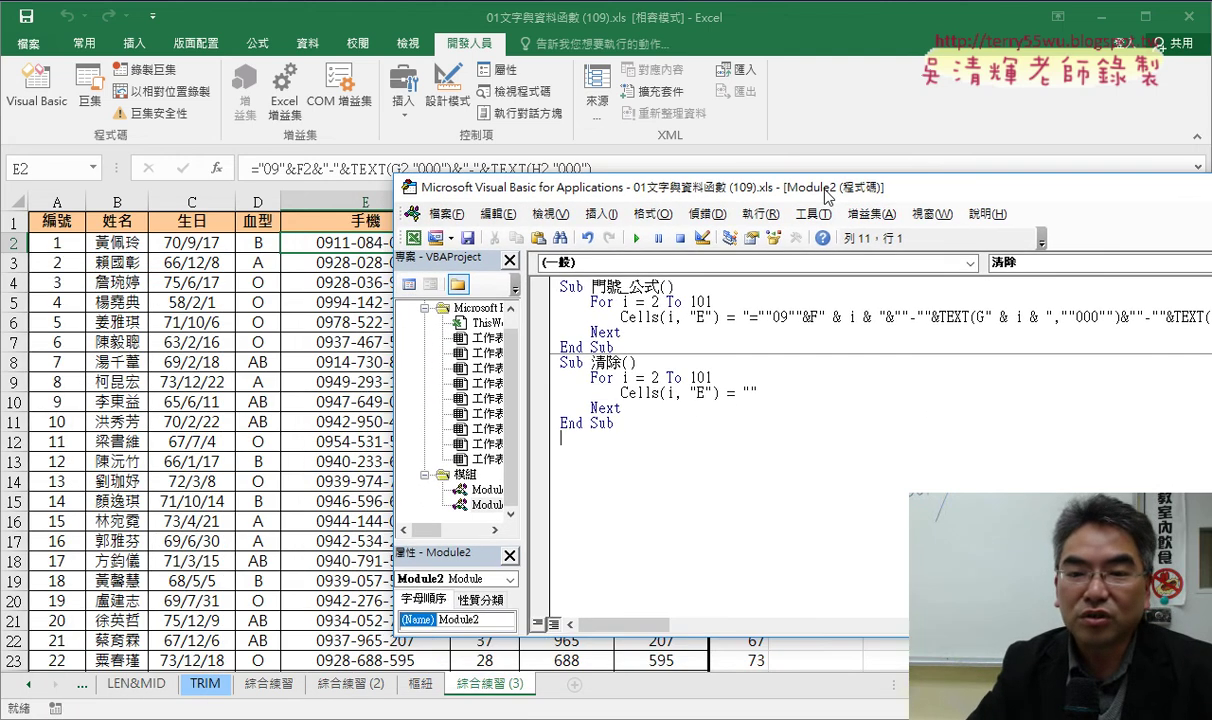
left_click(693, 317)
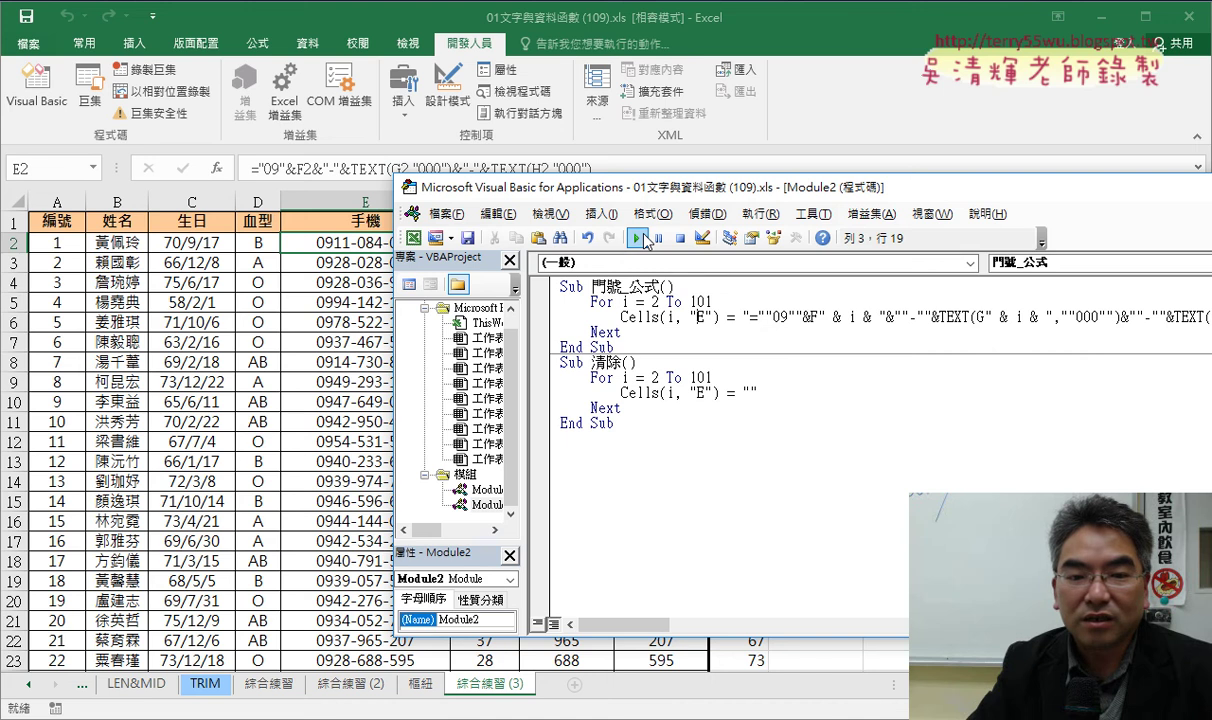
left_click(650, 392)
left_click(637, 239)
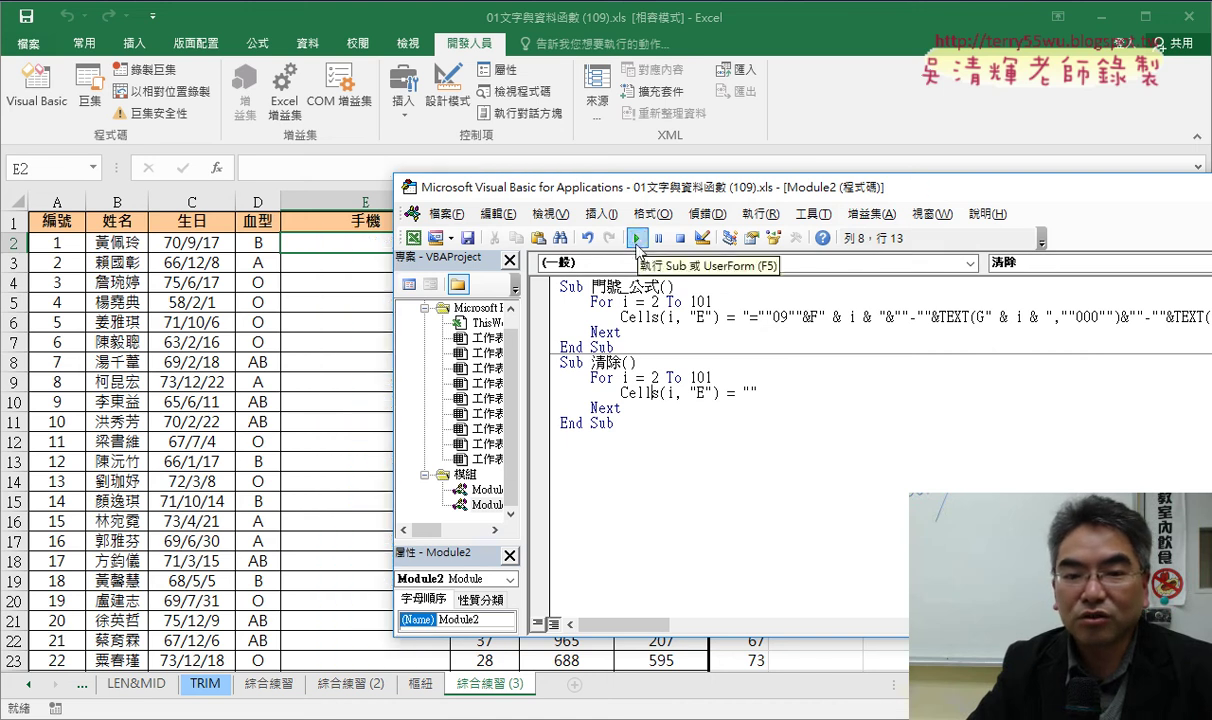
left_click(637, 297)
left_click(636, 238)
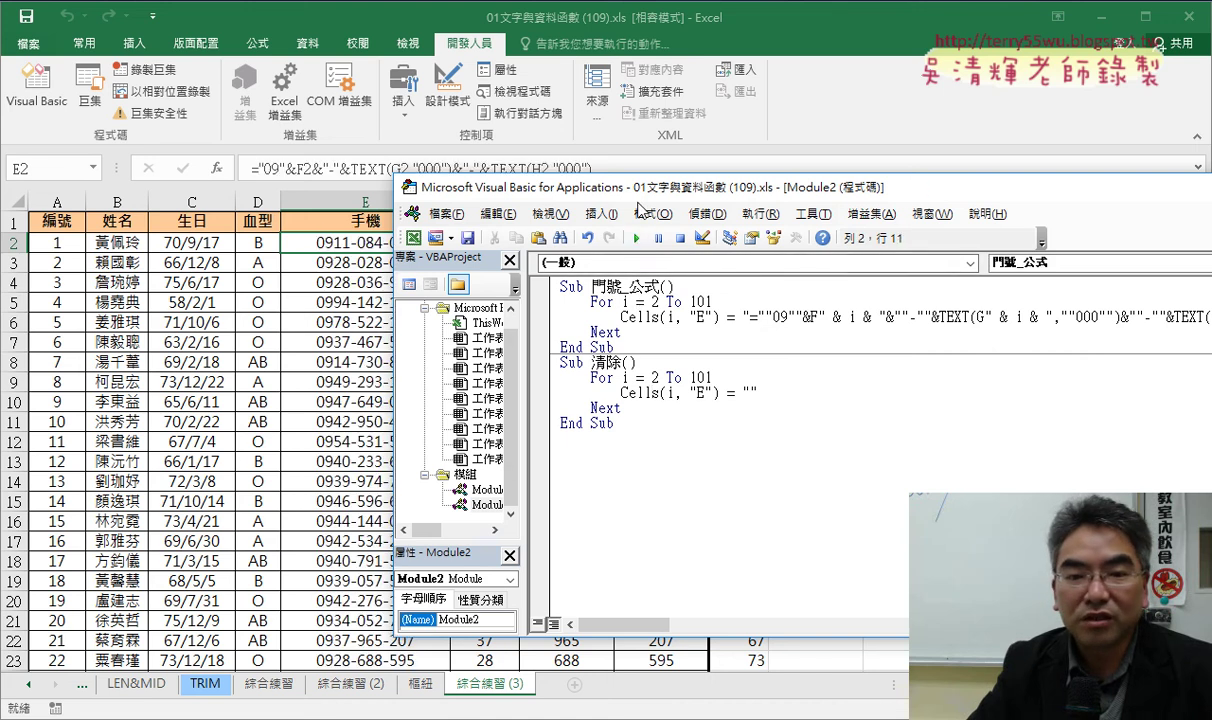
left_click_drag(641, 187, 773, 195)
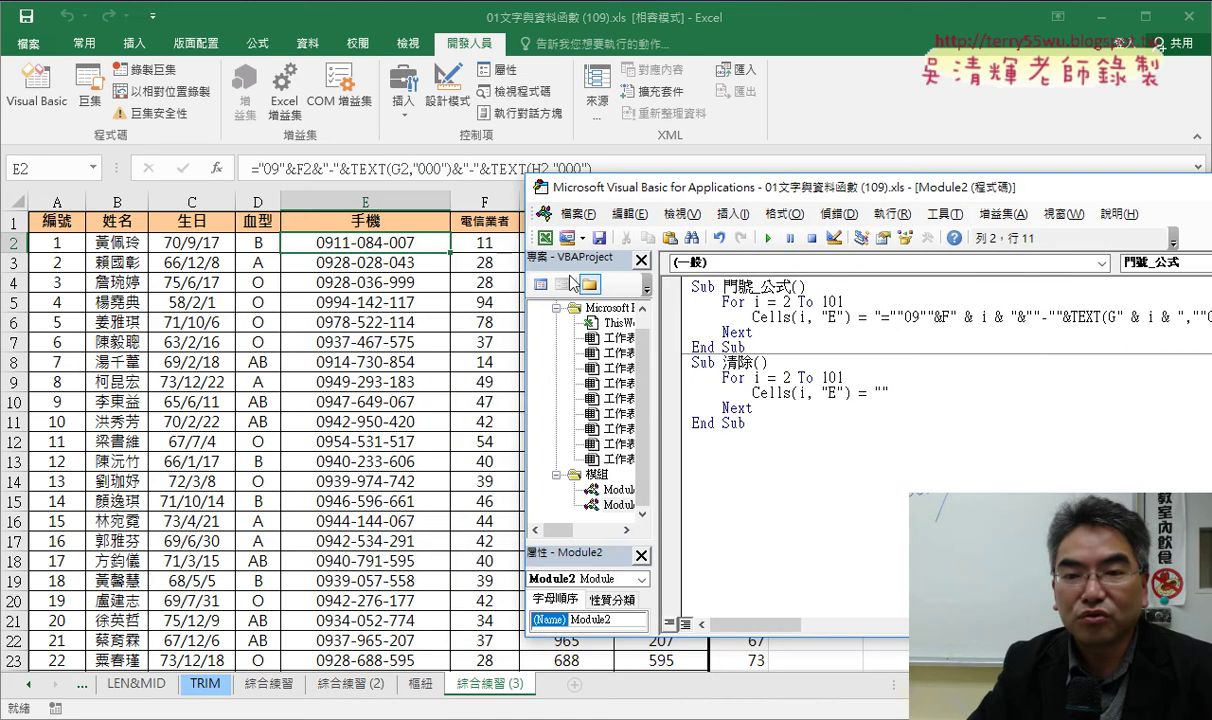
left_click_drag(656, 187, 631, 292)
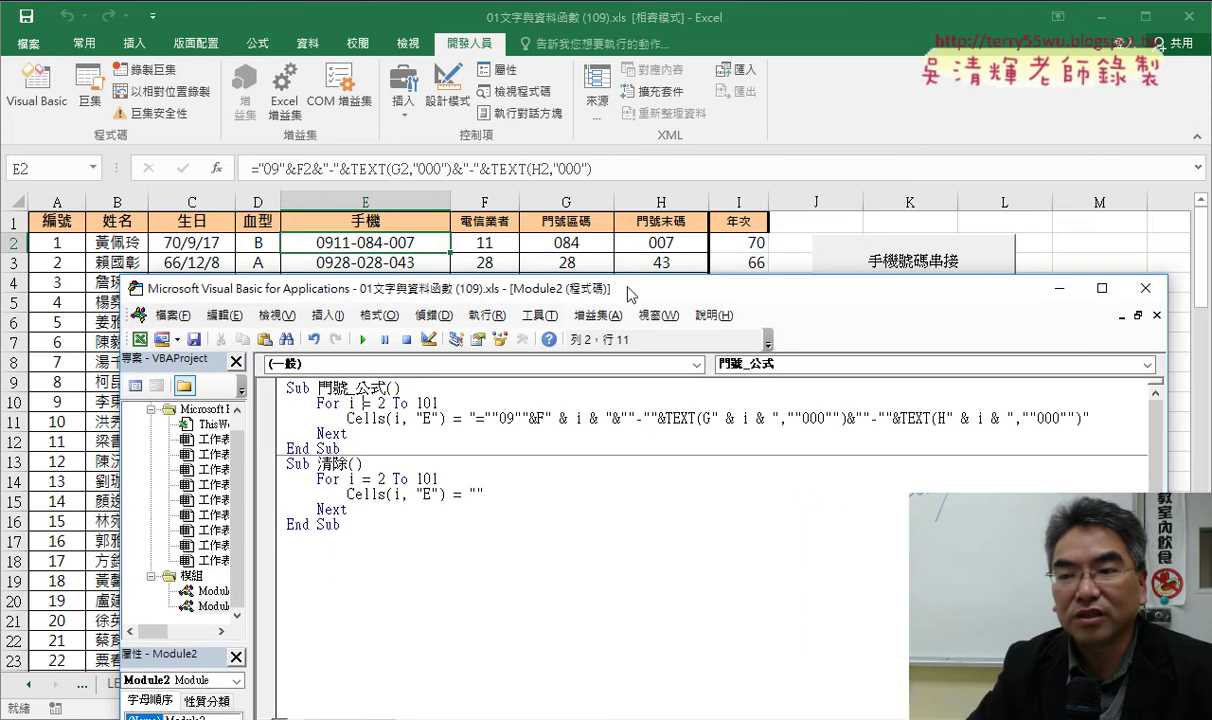
left_click(1059, 288)
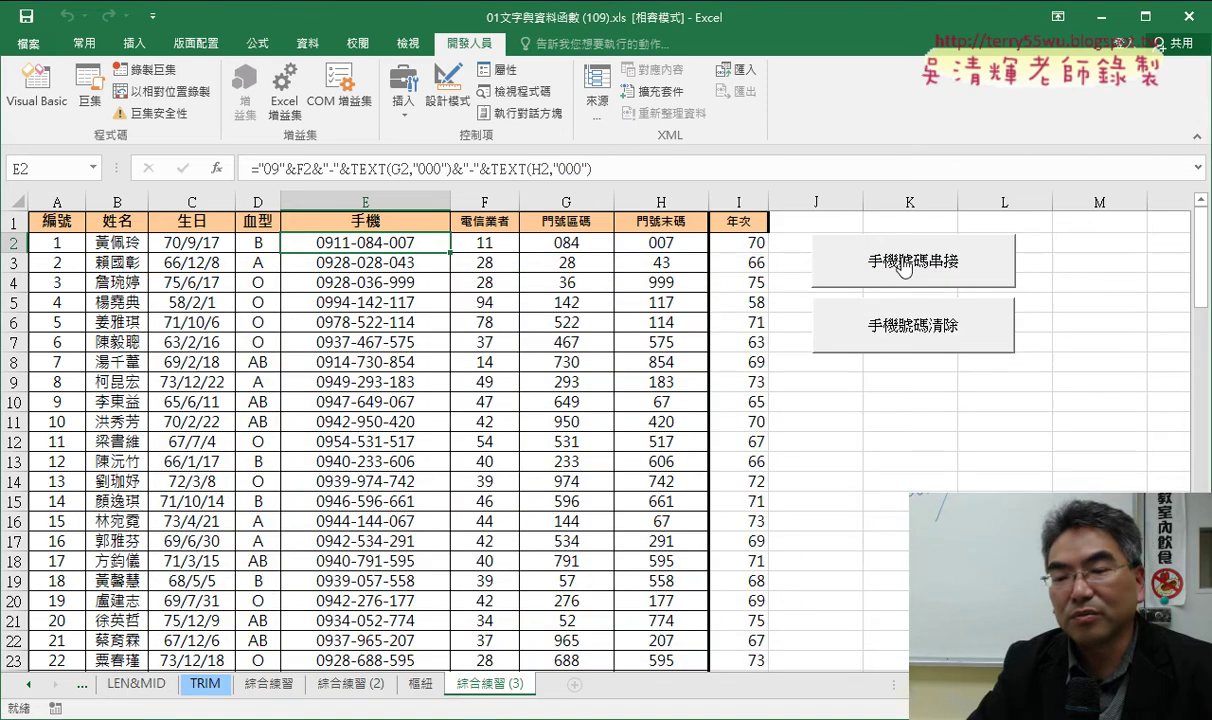
Step: Assign 門號_公式 to the 手機號碼串接 button and relabel it 門號_公式
right_click(903, 268)
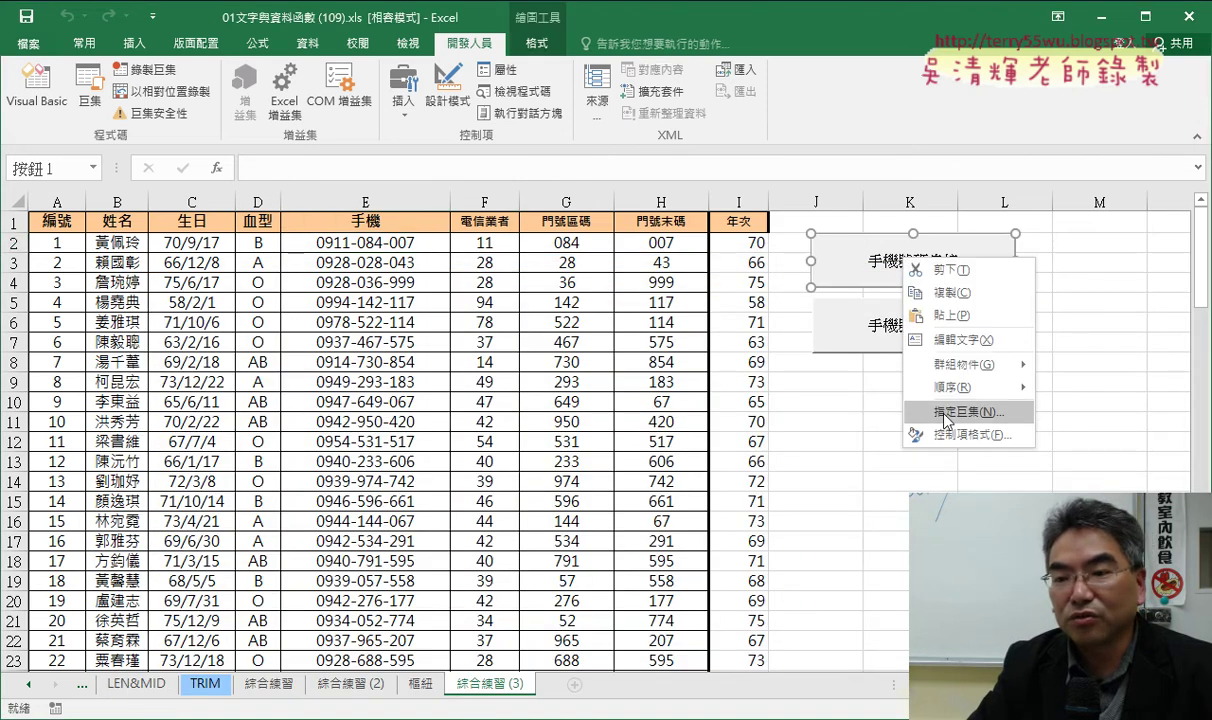
left_click(945, 414)
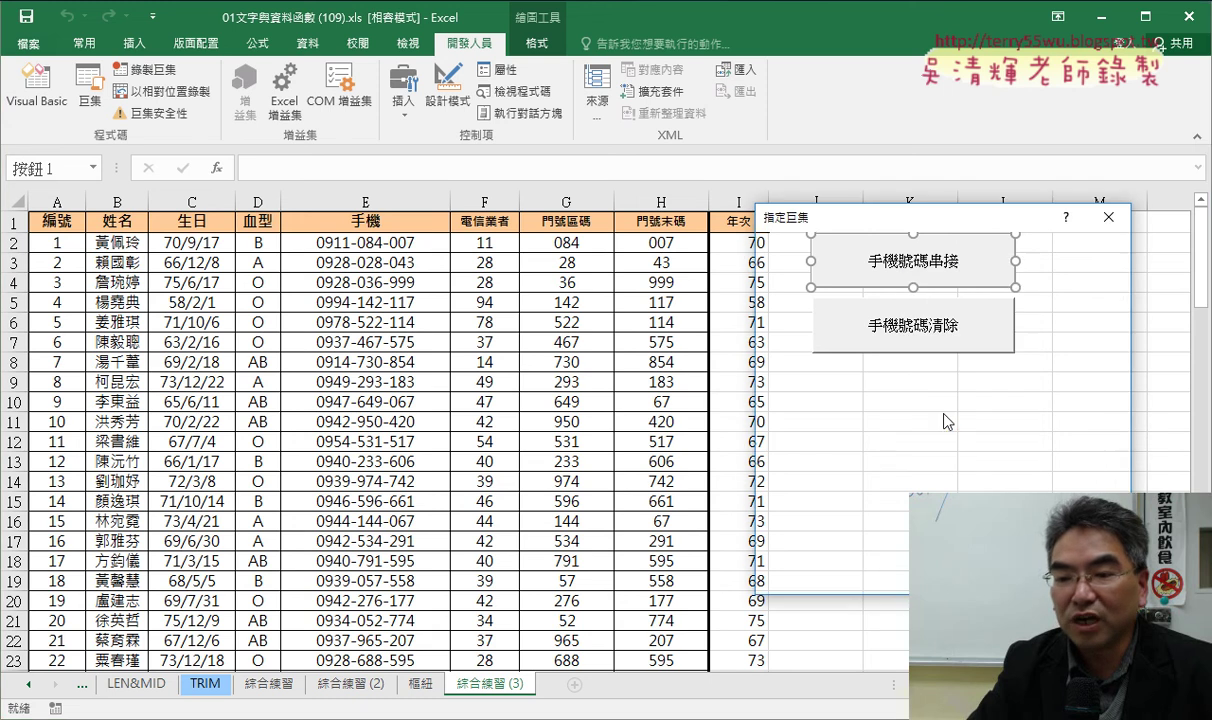
left_click(807, 318)
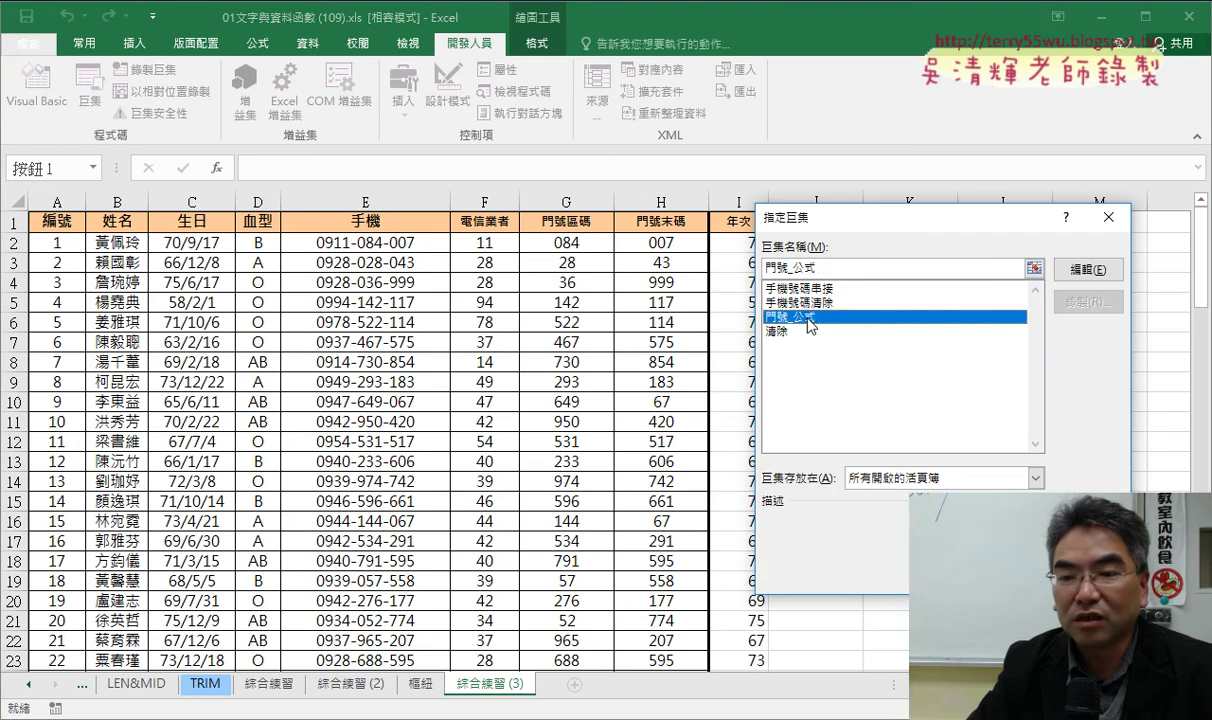
right_click(790, 268)
left_click(805, 300)
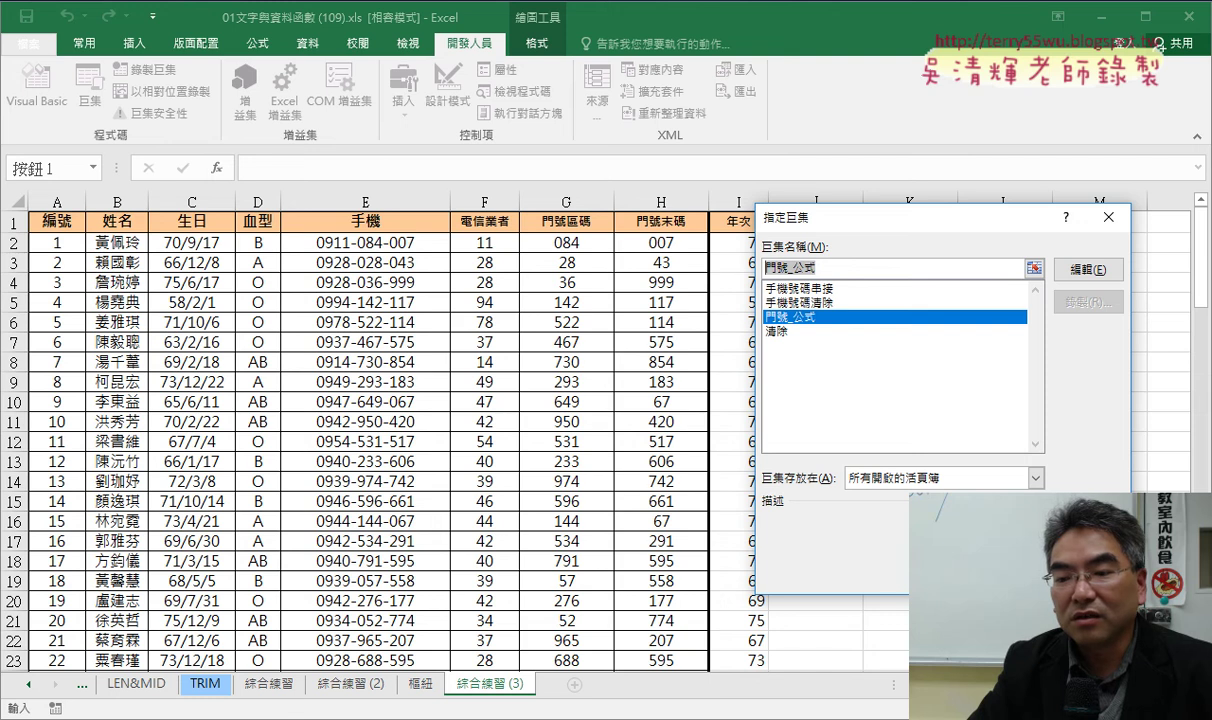
key("Escape")
left_click(872, 260)
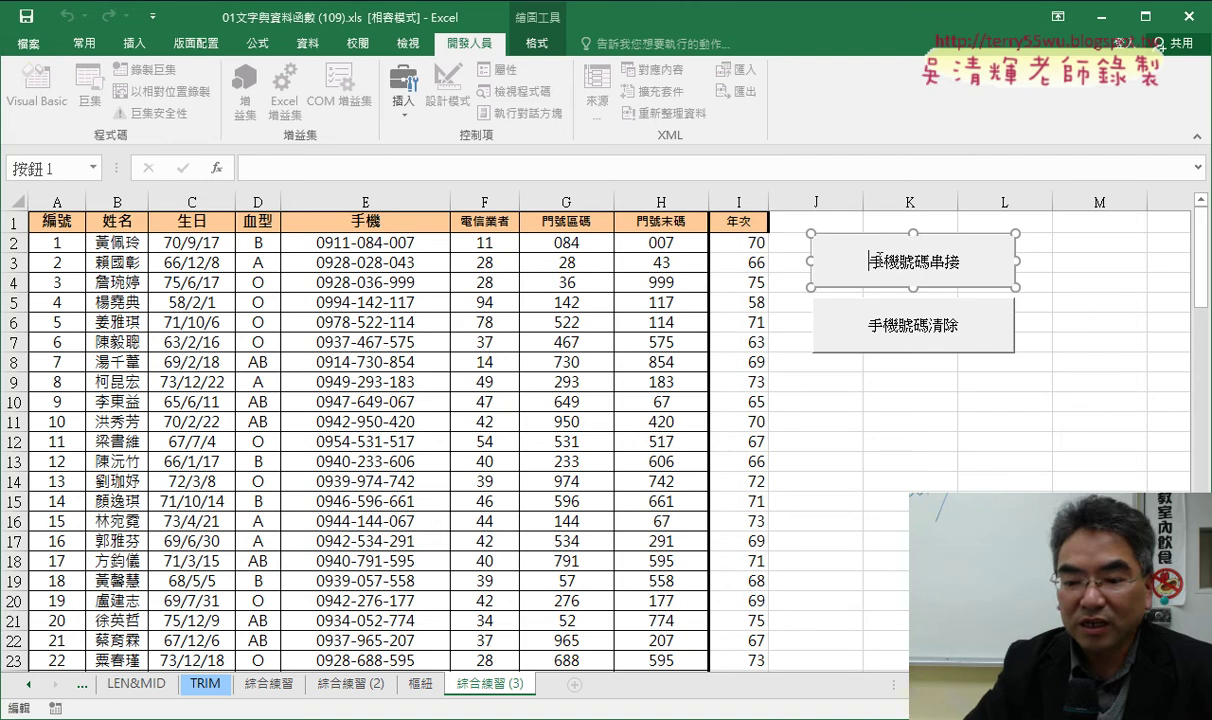
key("Delete")
key("Delete")
key("Delete")
key("Delete")
key("Delete")
key("Delete")
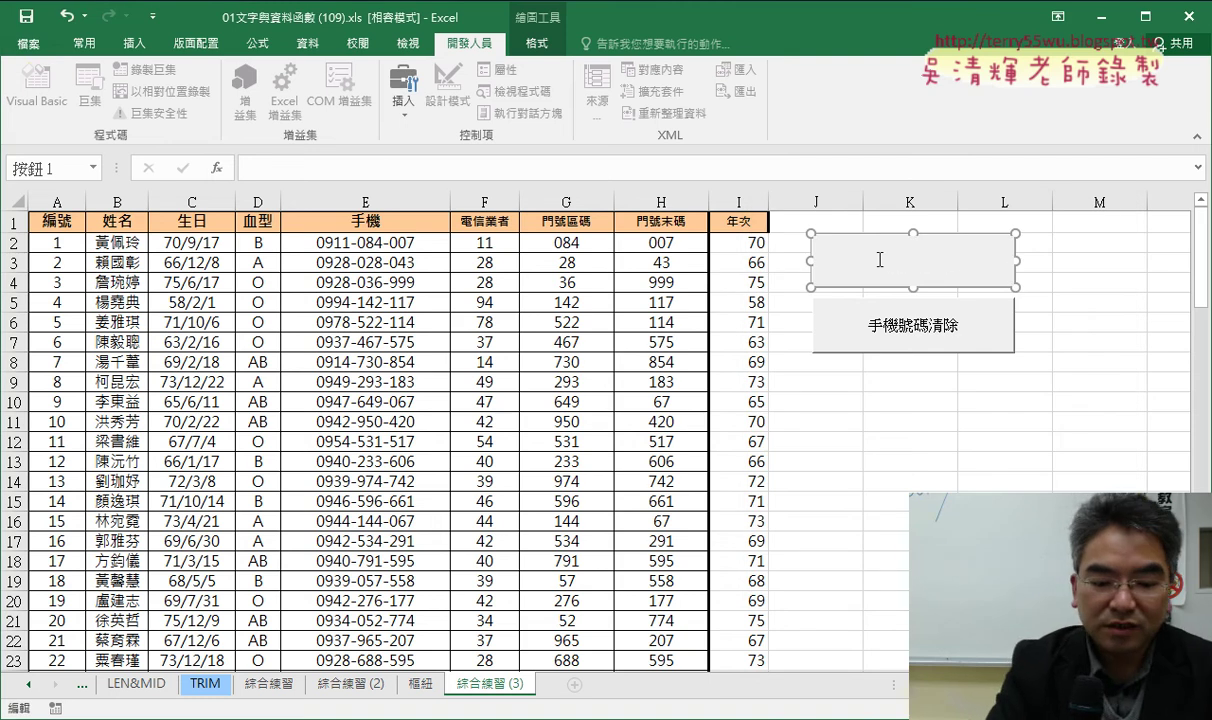
type("門號_公式")
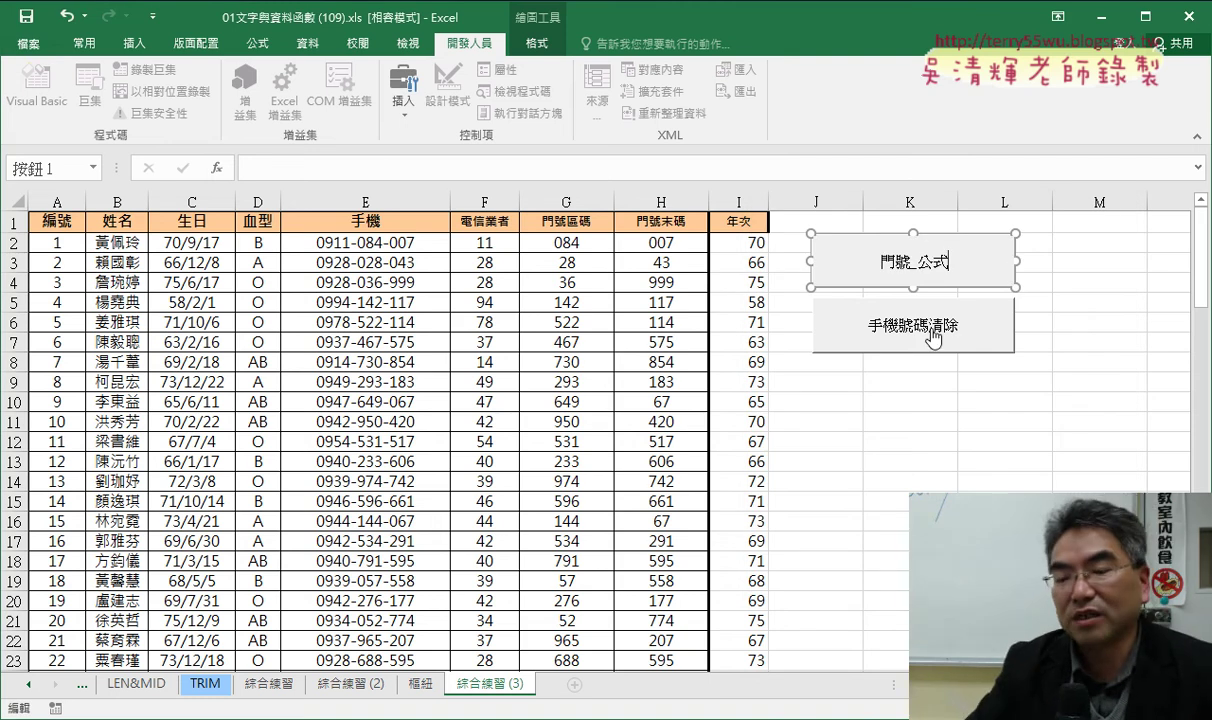
Step: Assign 清除 to the 手機號碼清除 button and relabel it 清除
right_click(932, 328)
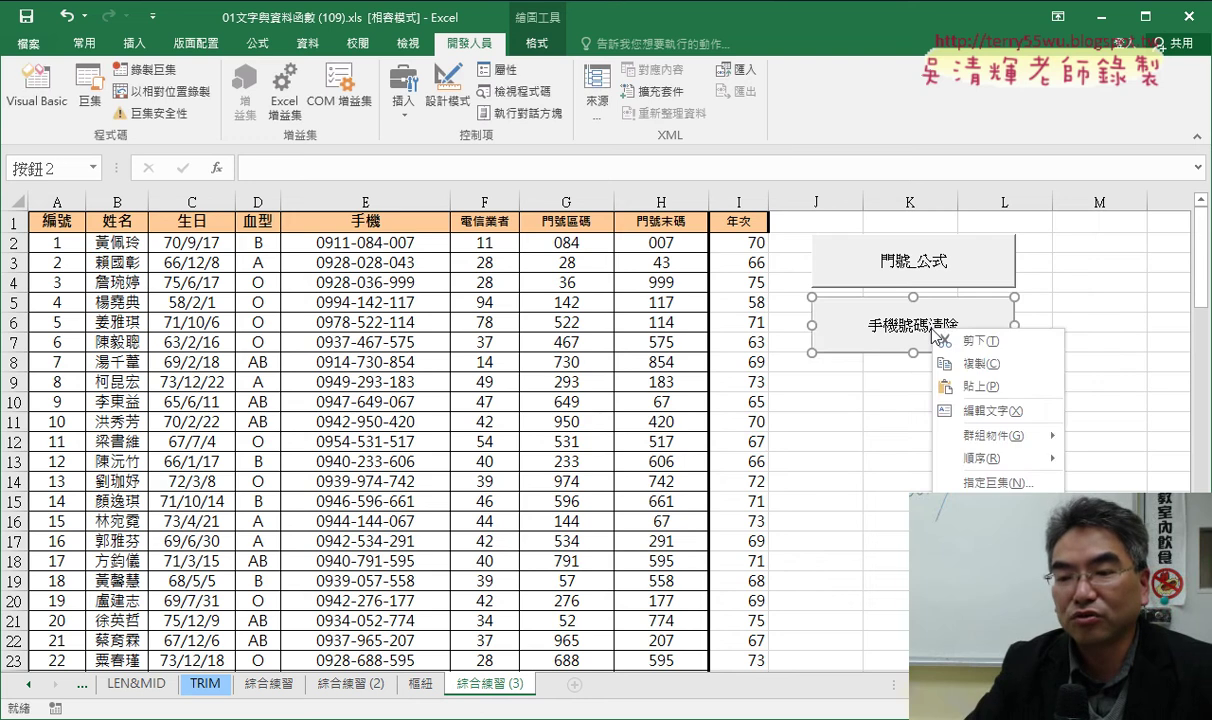
left_click(975, 482)
left_click(790, 398)
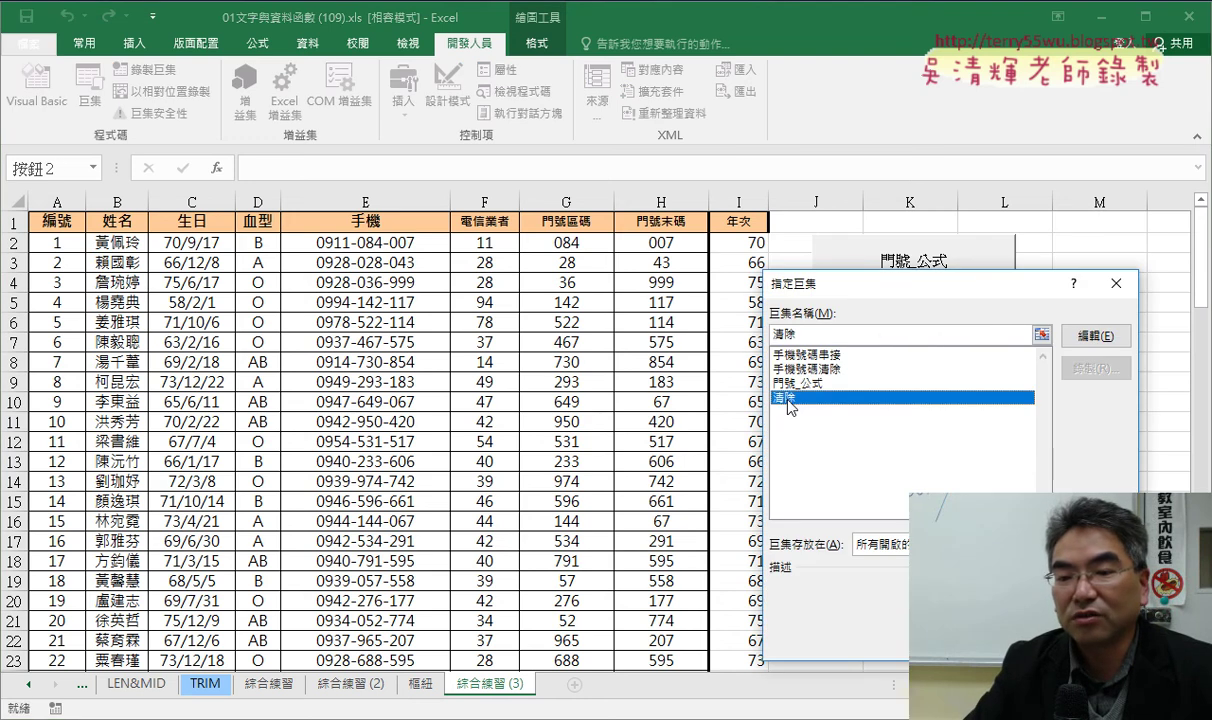
left_click_drag(800, 337, 755, 340)
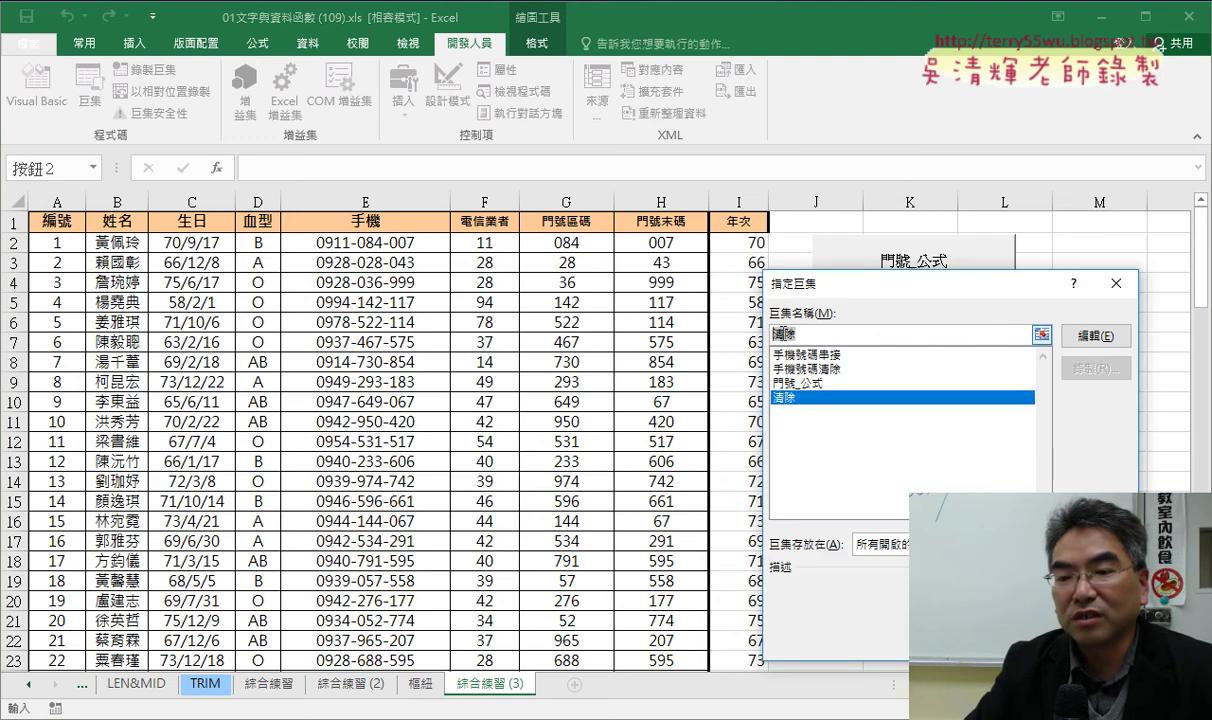
key("Return")
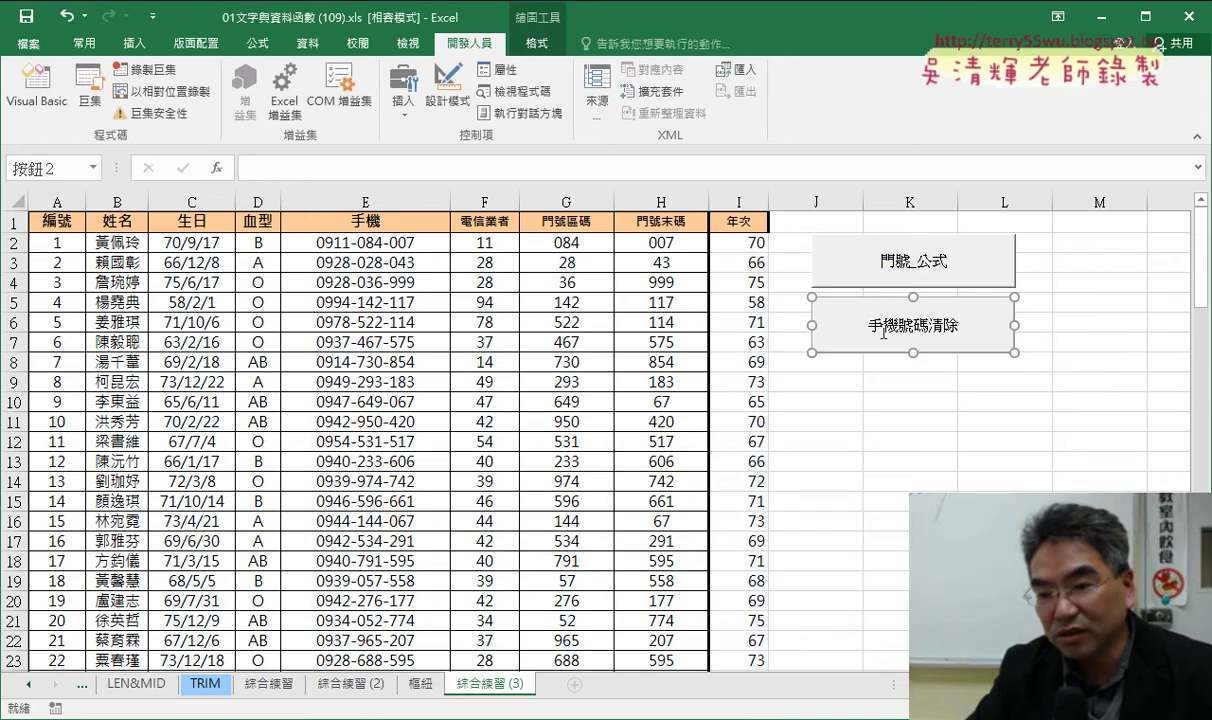
key("Delete")
key("Delete")
key("Delete")
key("Delete")
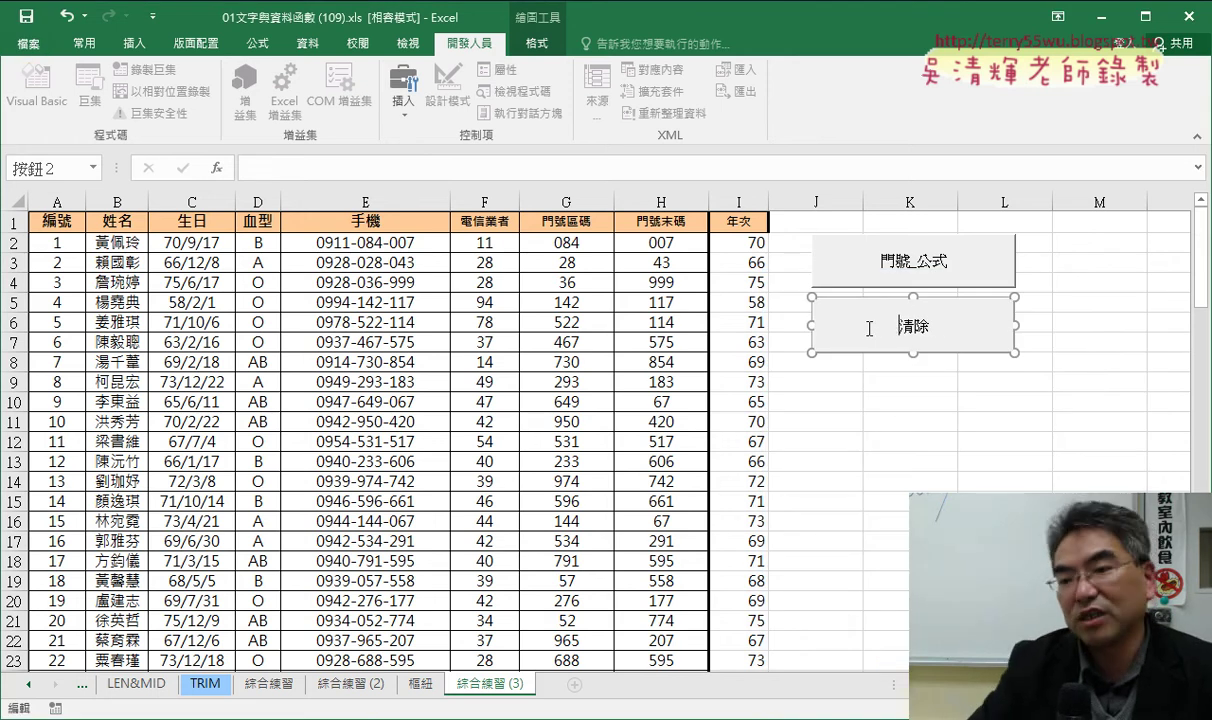
left_click(940, 409)
Step: Clear column E with 清除, refill it with 門號_公式, and inspect E2's TEXT formula
left_click(927, 342)
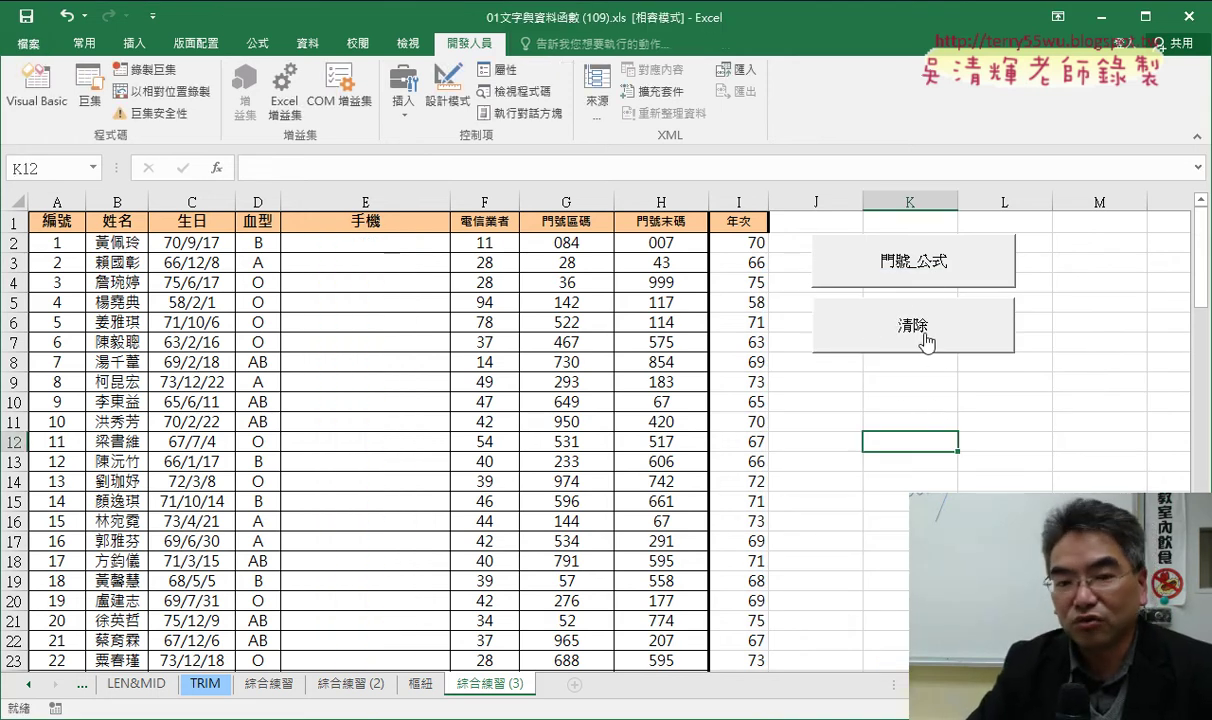
left_click(878, 265)
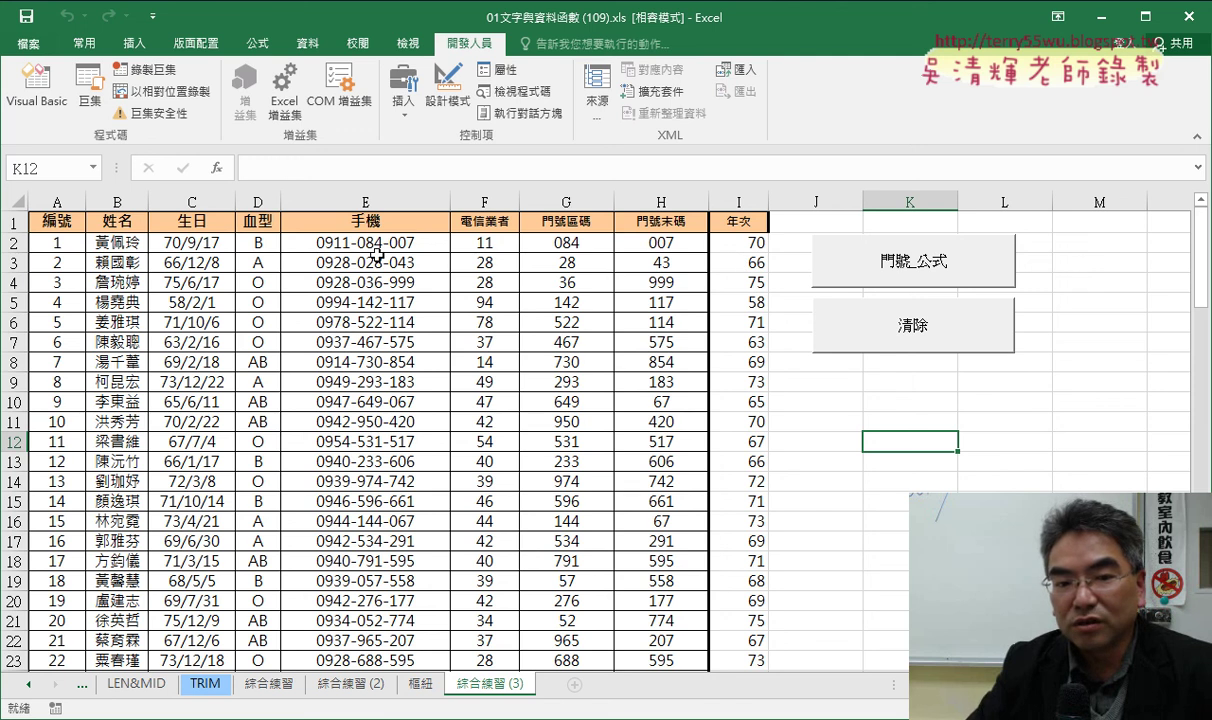
left_click(373, 245)
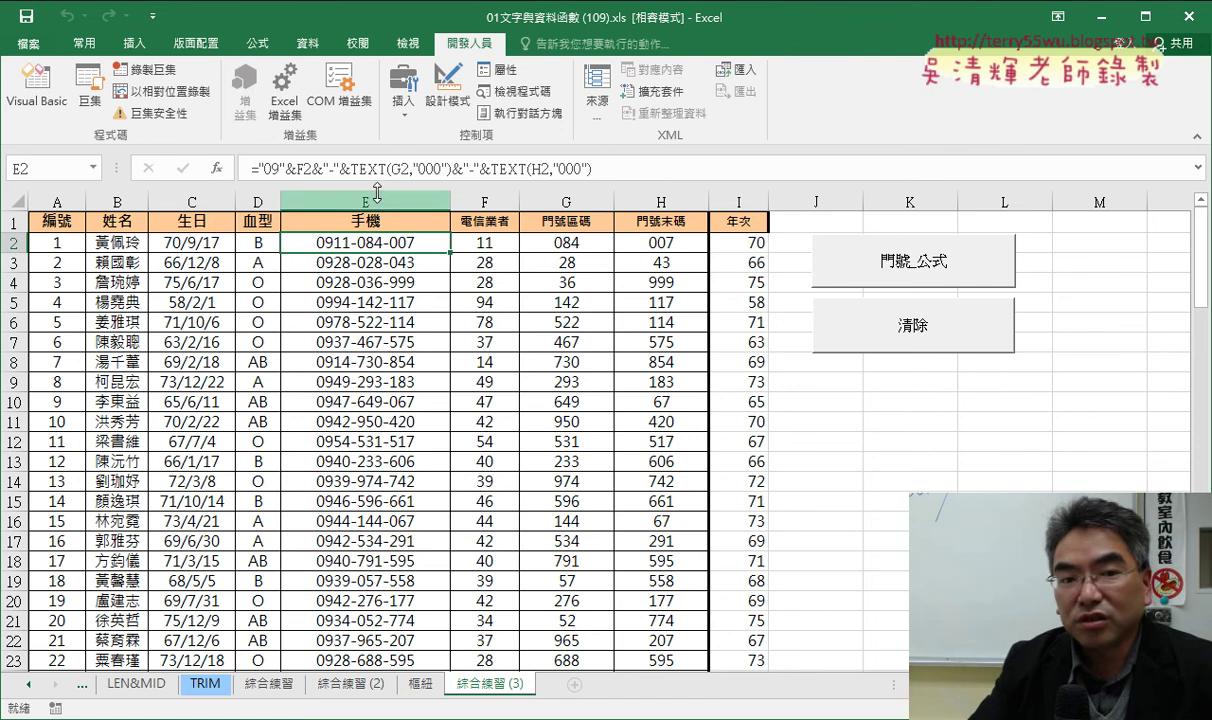
left_click(320, 170)
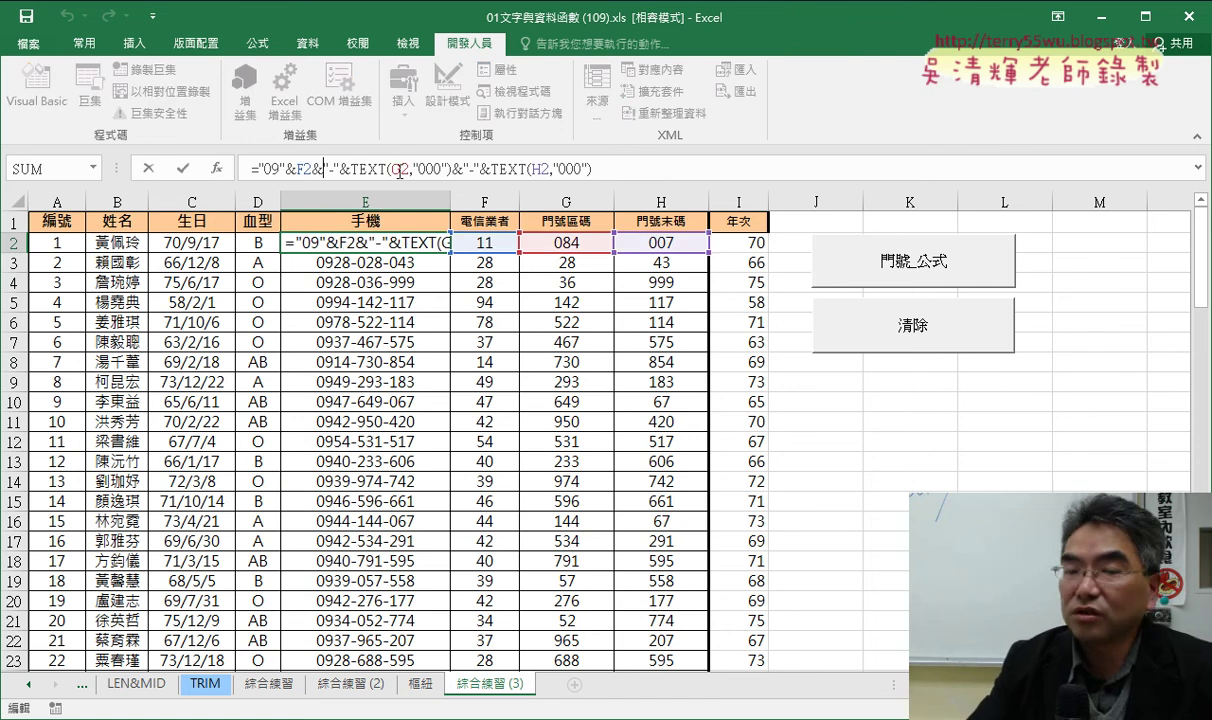
left_click(150, 169)
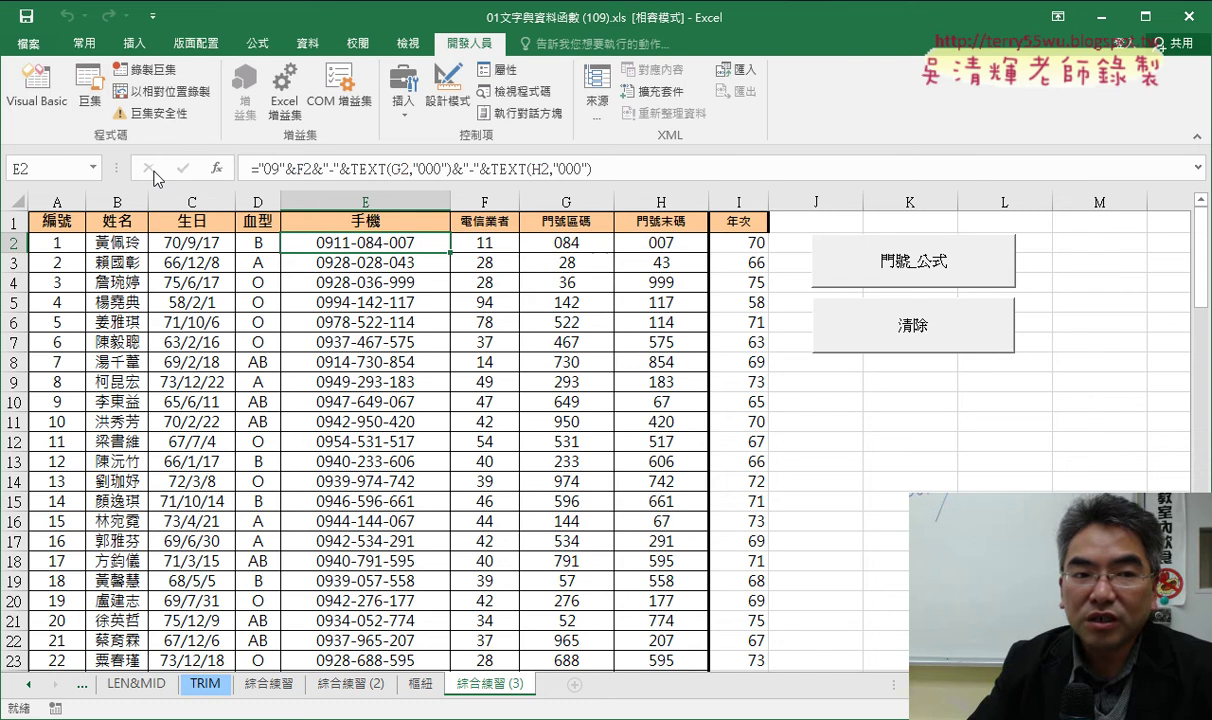
Step: Duplicate the 門號_公式 procedure below itself and rename the copy 門號
left_click(45, 102)
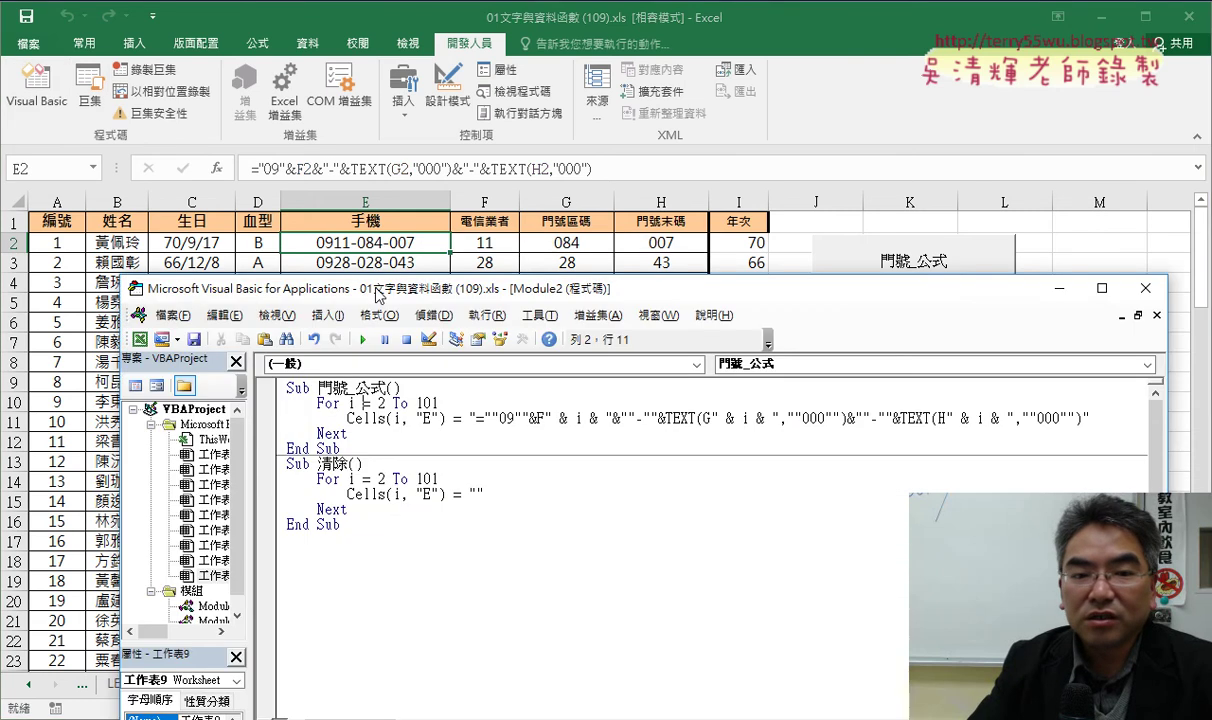
left_click_drag(378, 289, 357, 81)
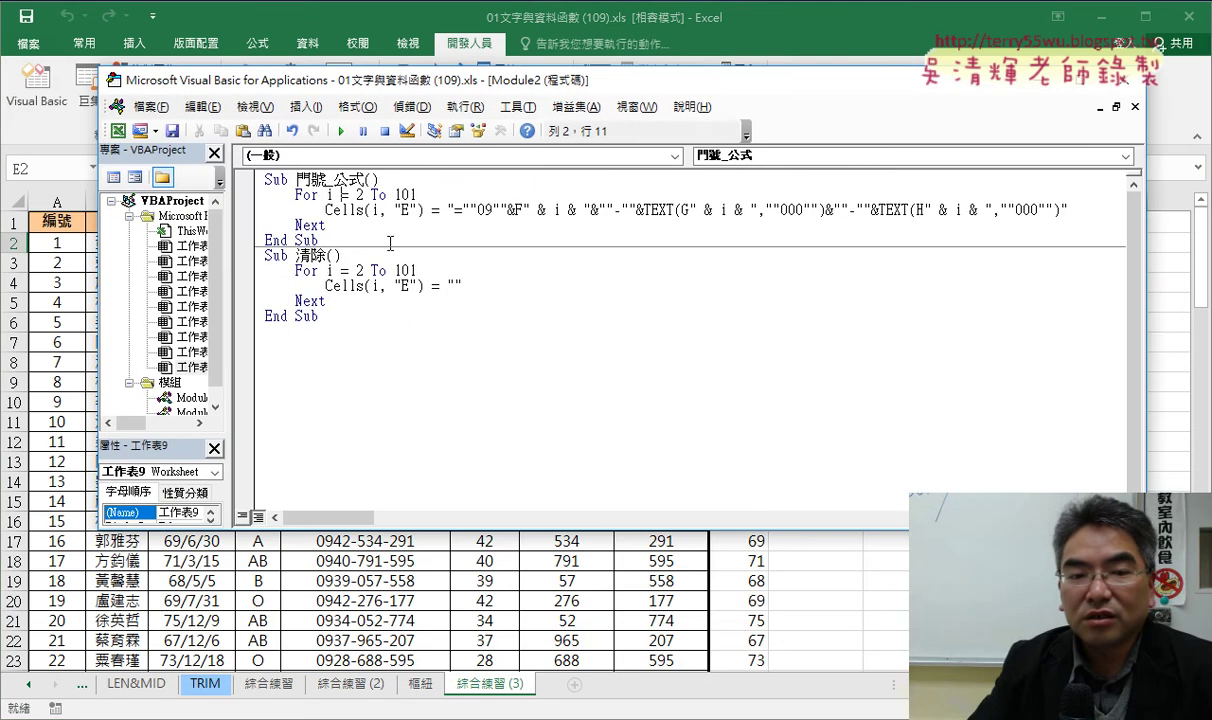
left_click_drag(250, 247, 249, 186)
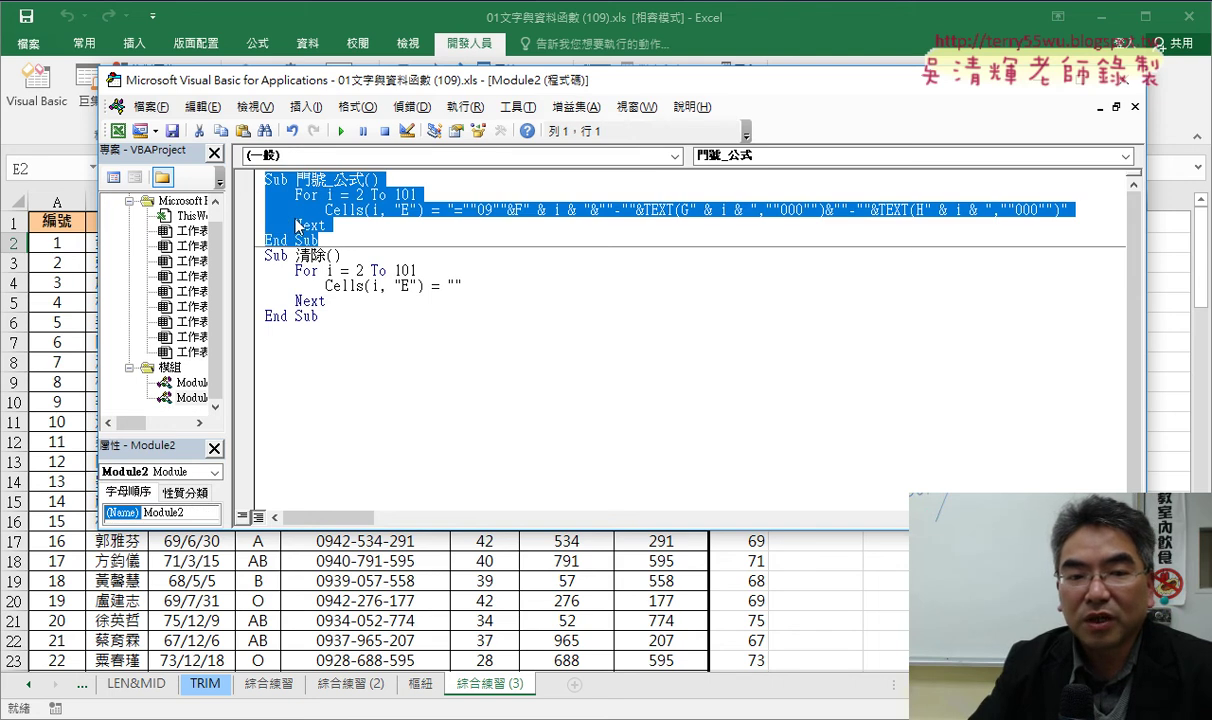
right_click(297, 226)
left_click(322, 249)
left_click(352, 328)
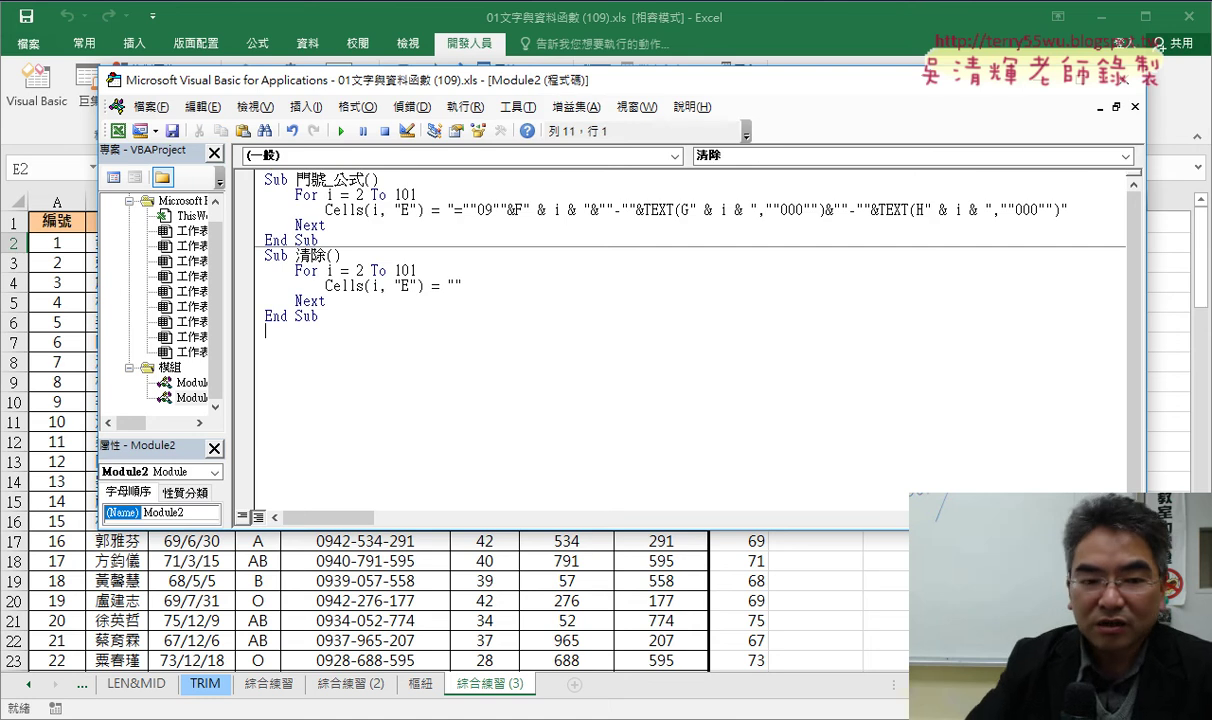
key("ctrl+v")
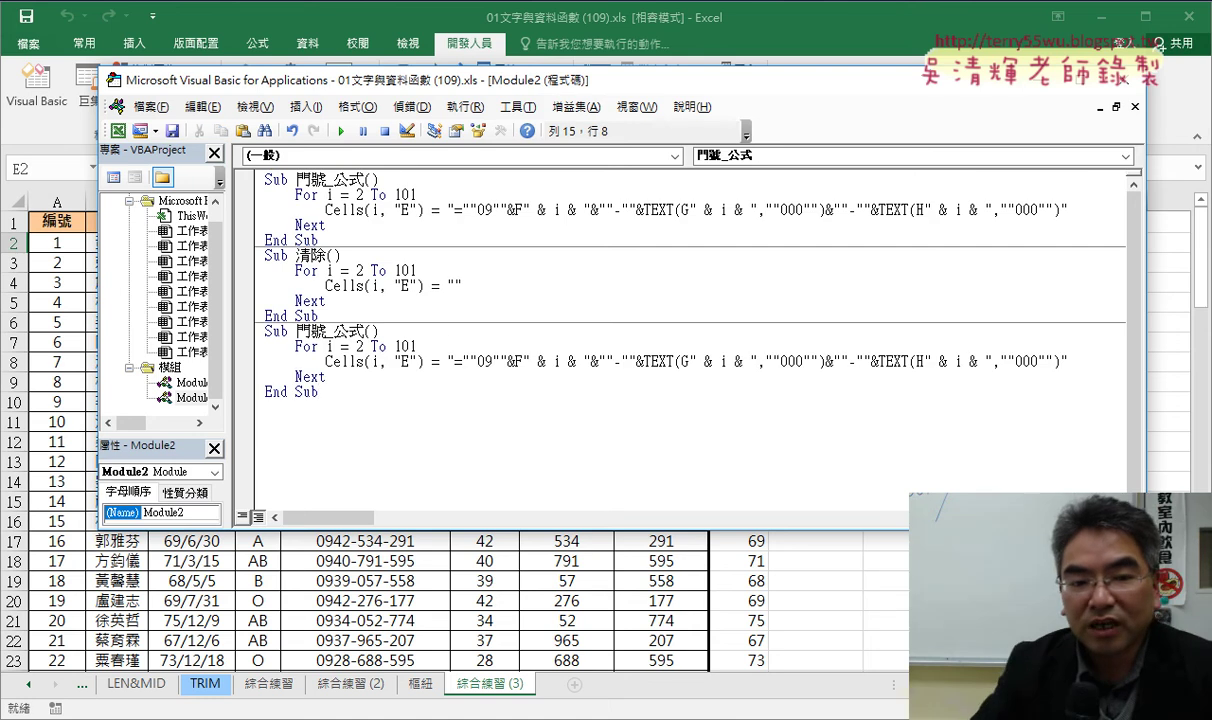
left_click_drag(325, 330, 334, 331)
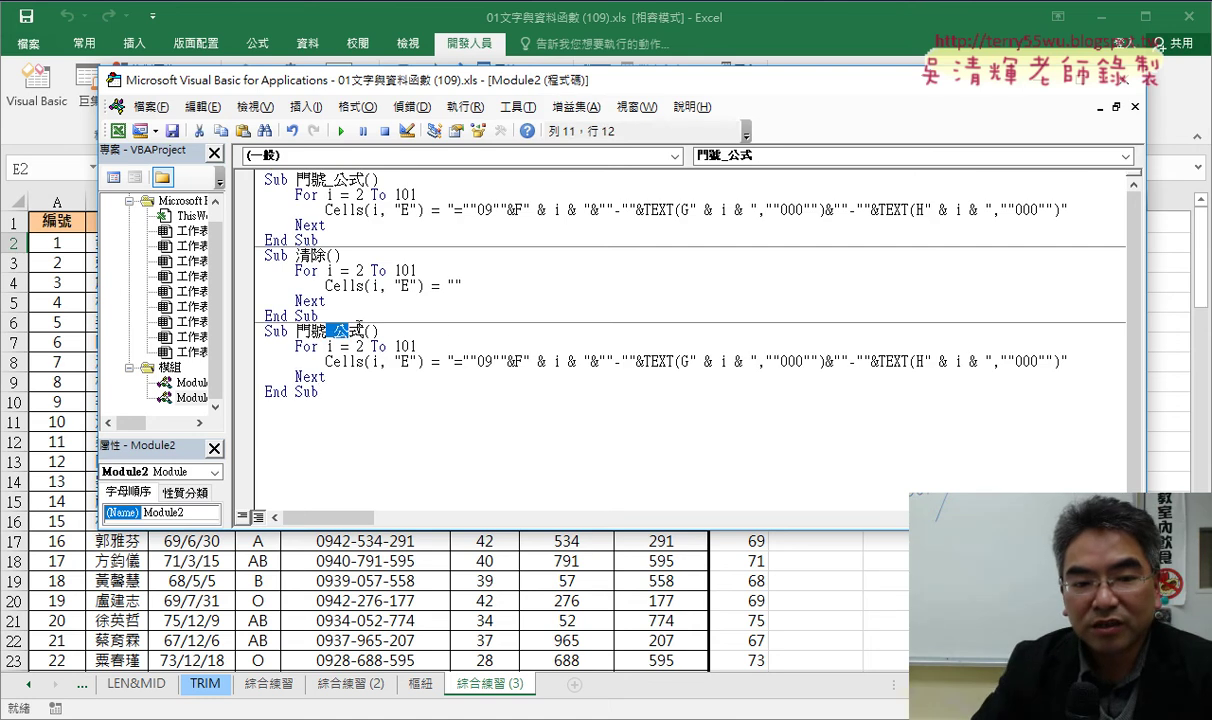
key("Delete")
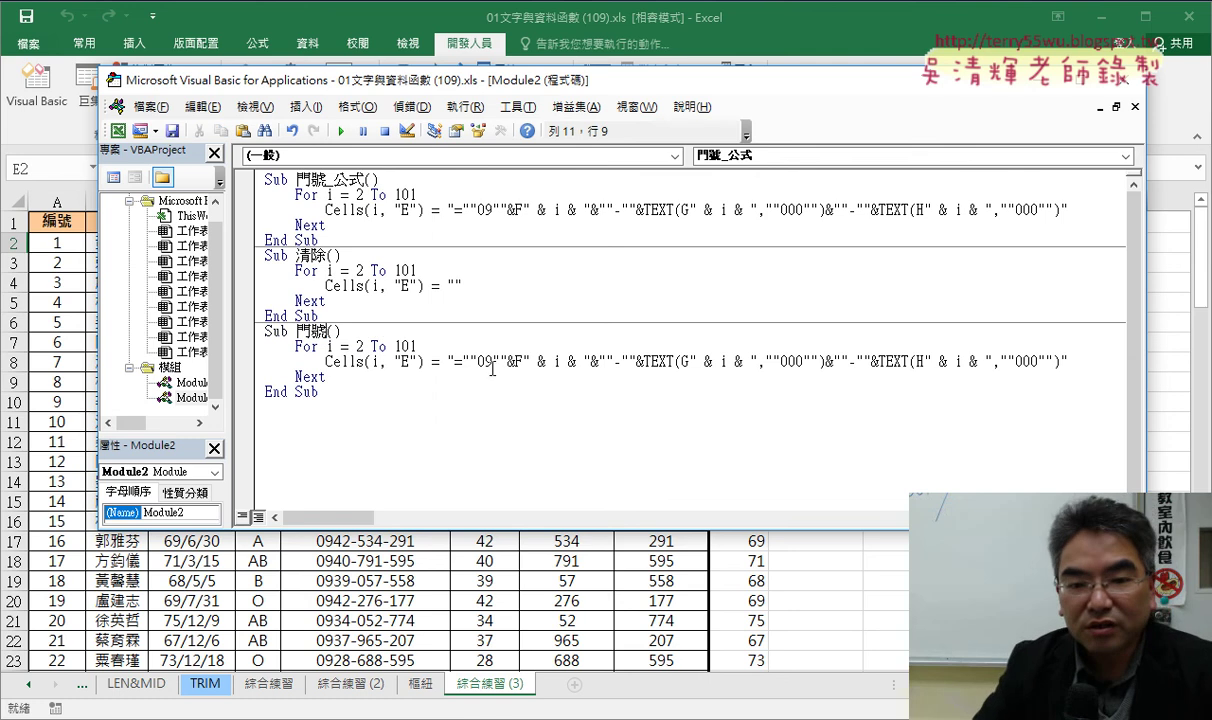
Step: Delete the formula string after Cells(i, "E") = and move the code window beside the sheet
left_click_drag(447, 361, 1062, 361)
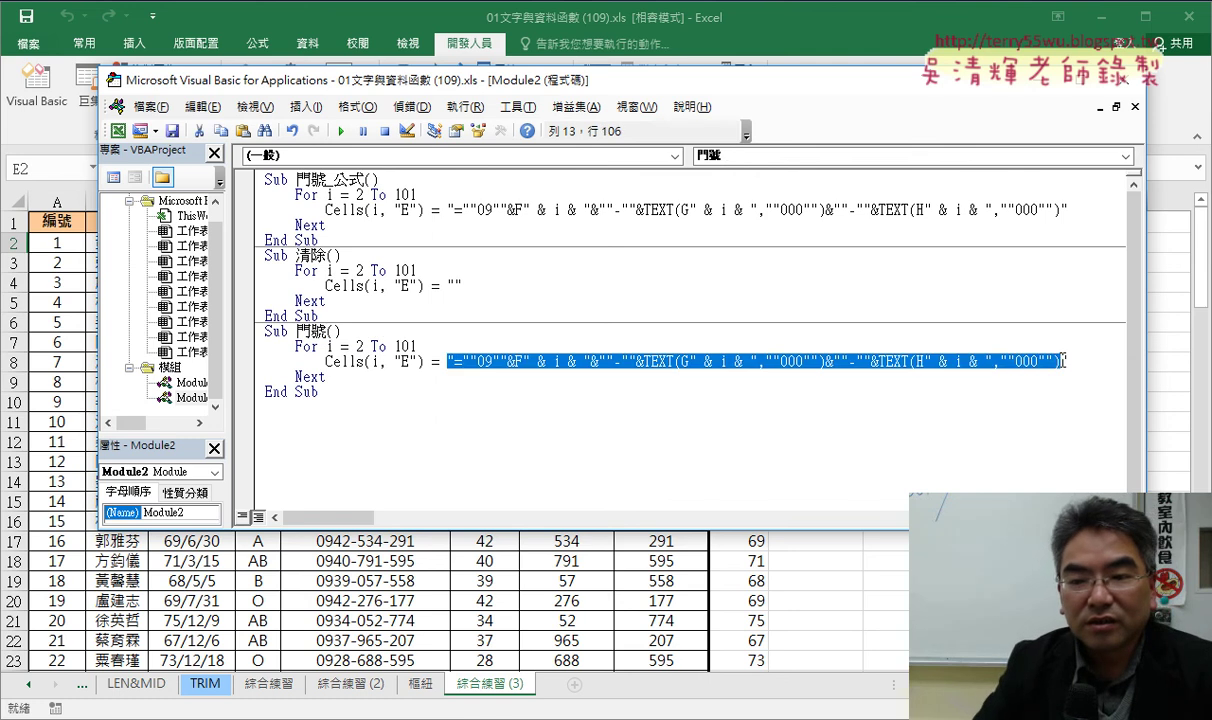
type("\"E\") =")
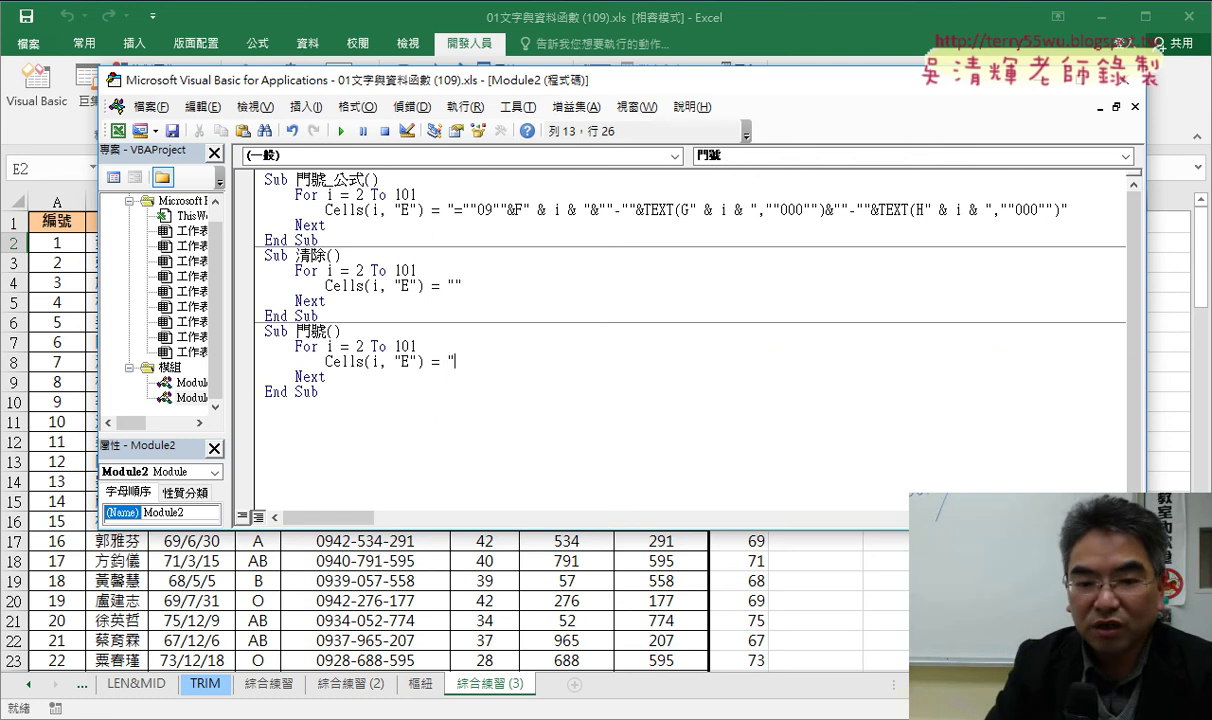
type("\"")
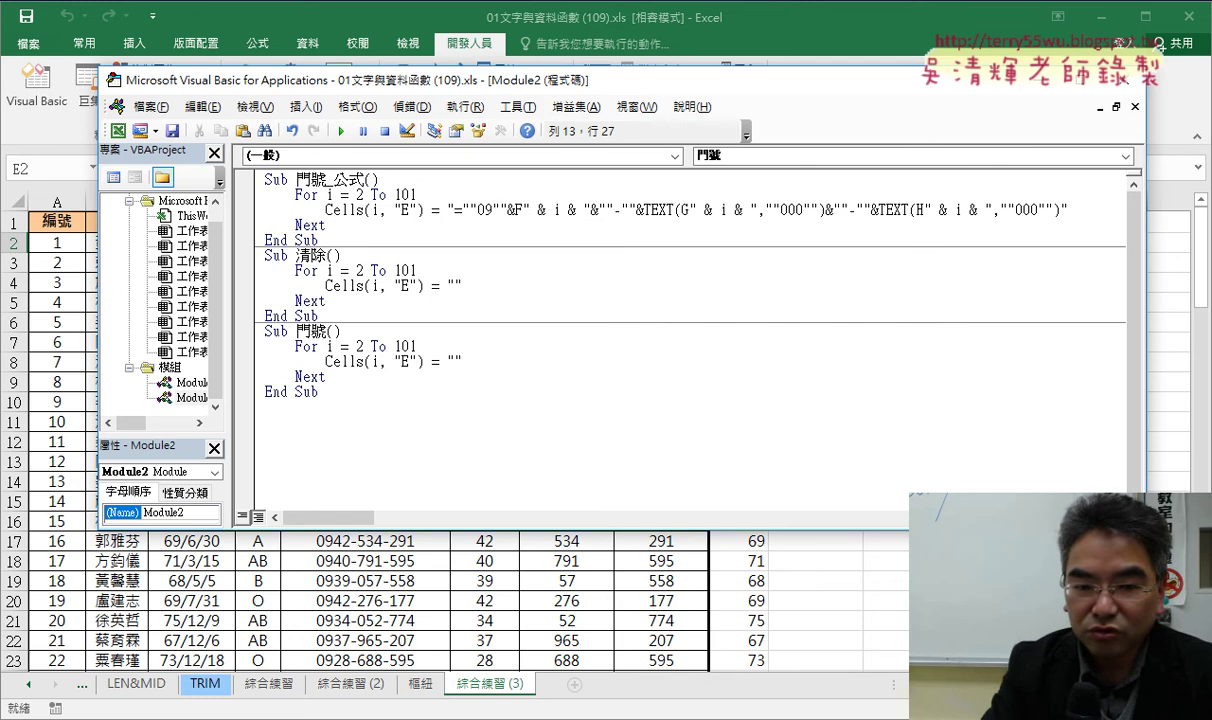
key("BackSpace")
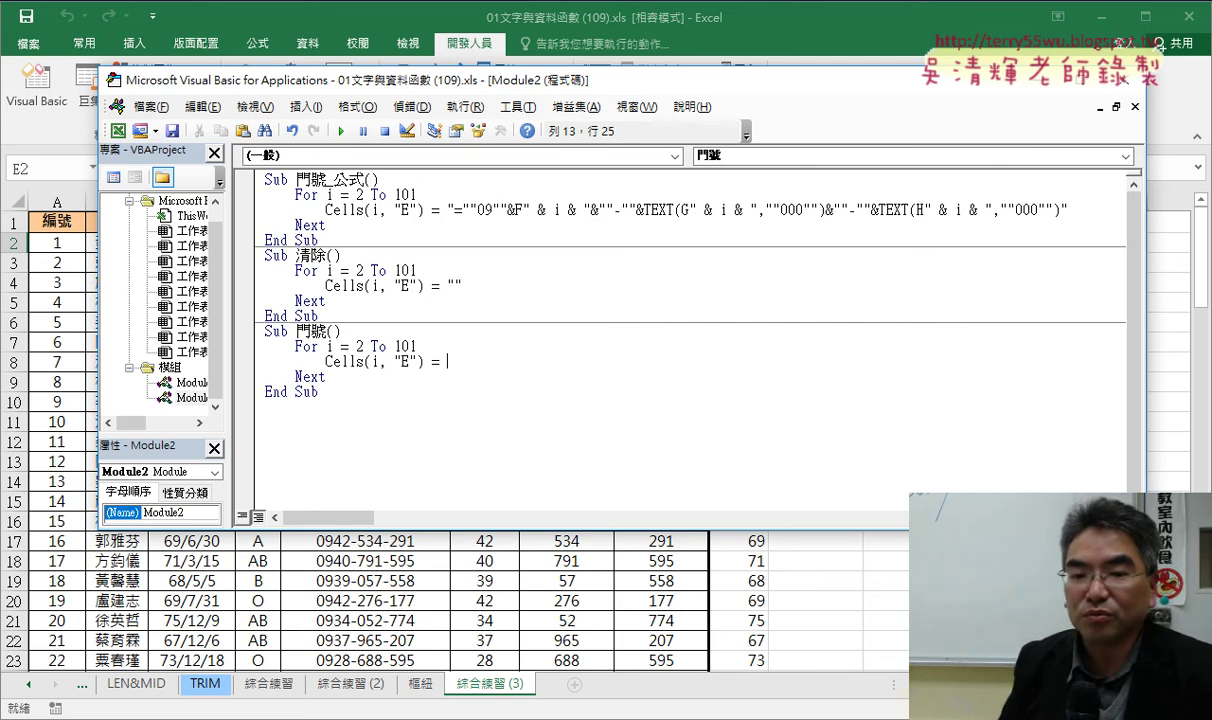
left_click_drag(1146, 410, 855, 405)
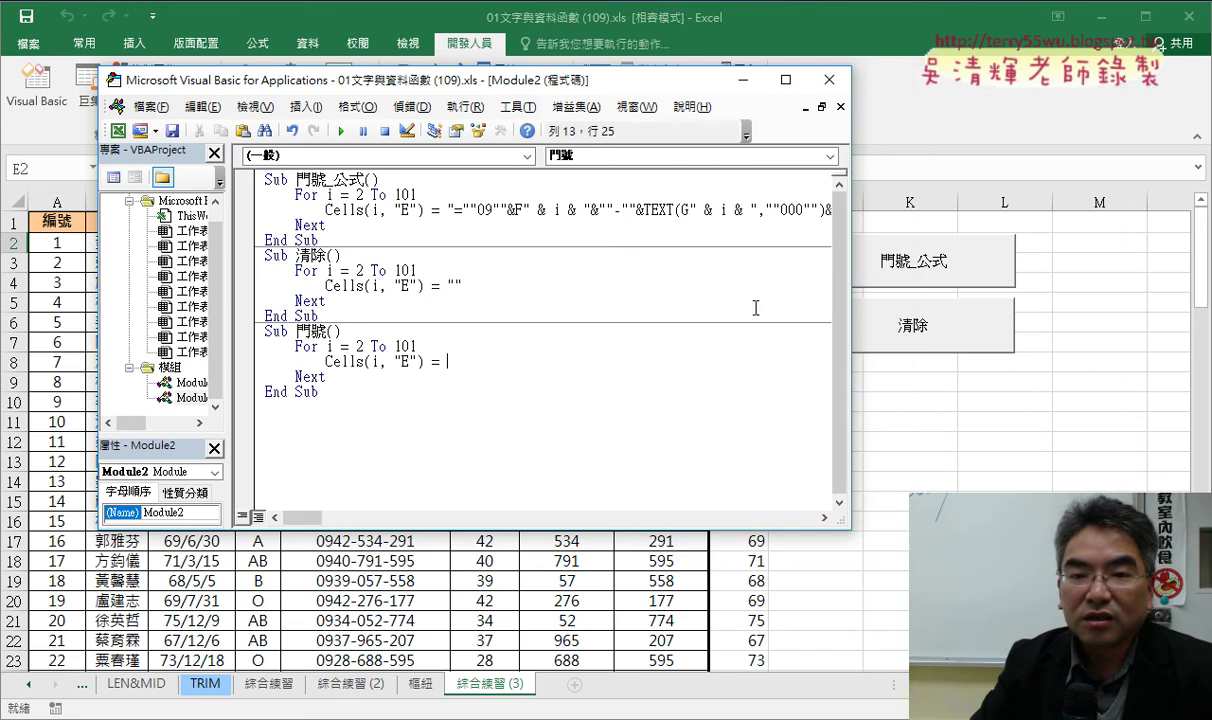
left_click_drag(515, 90, 876, 144)
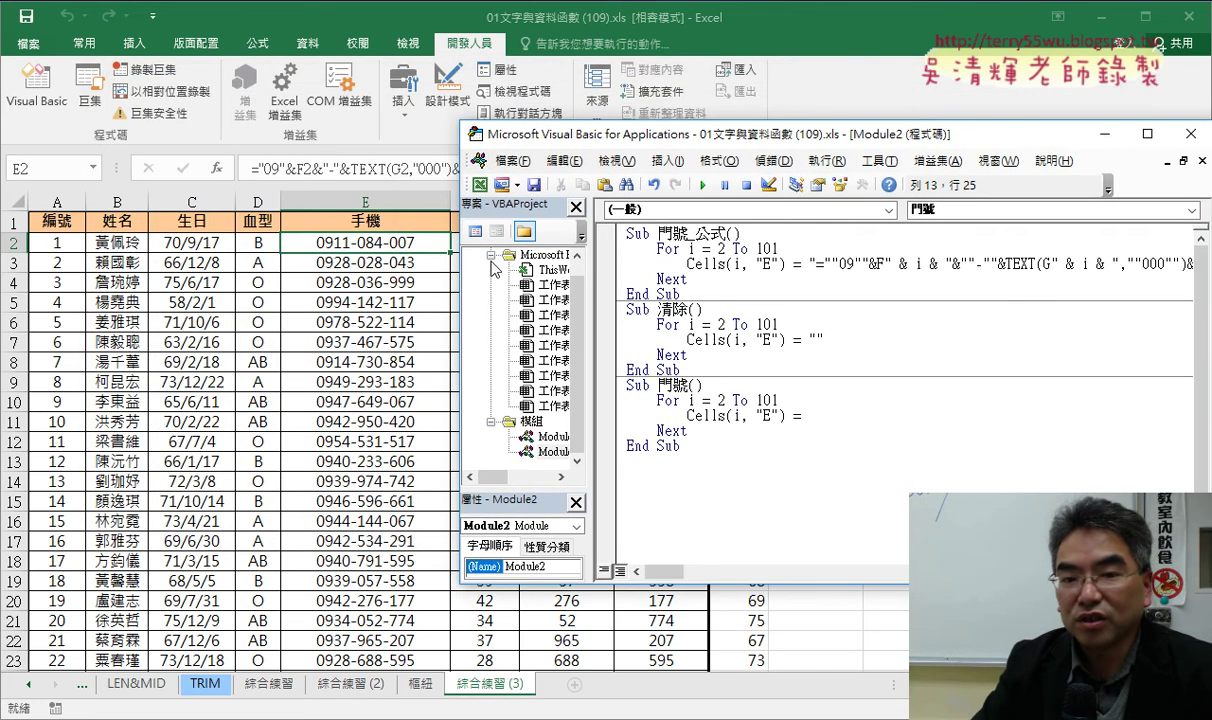
Step: Lower the code window to expose rows 1–2 and pen-annotate the F2, G2, H2 parts
left_click_drag(720, 133, 735, 276)
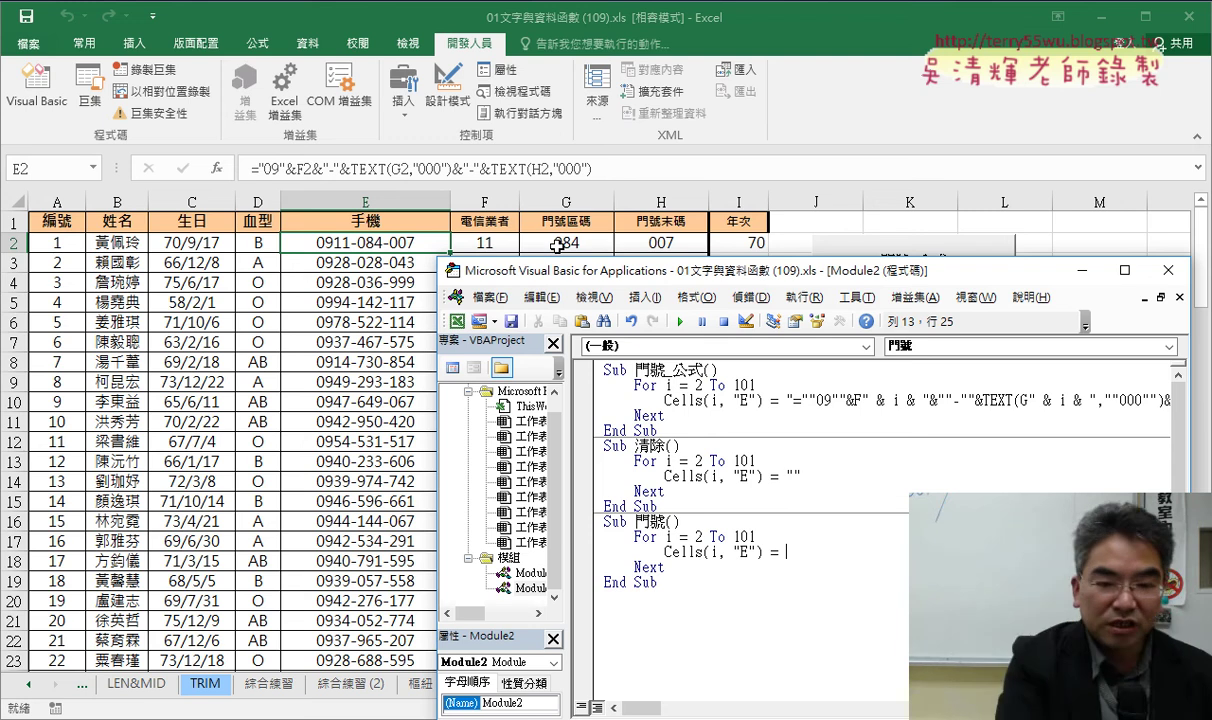
left_click_drag(486, 229, 490, 231)
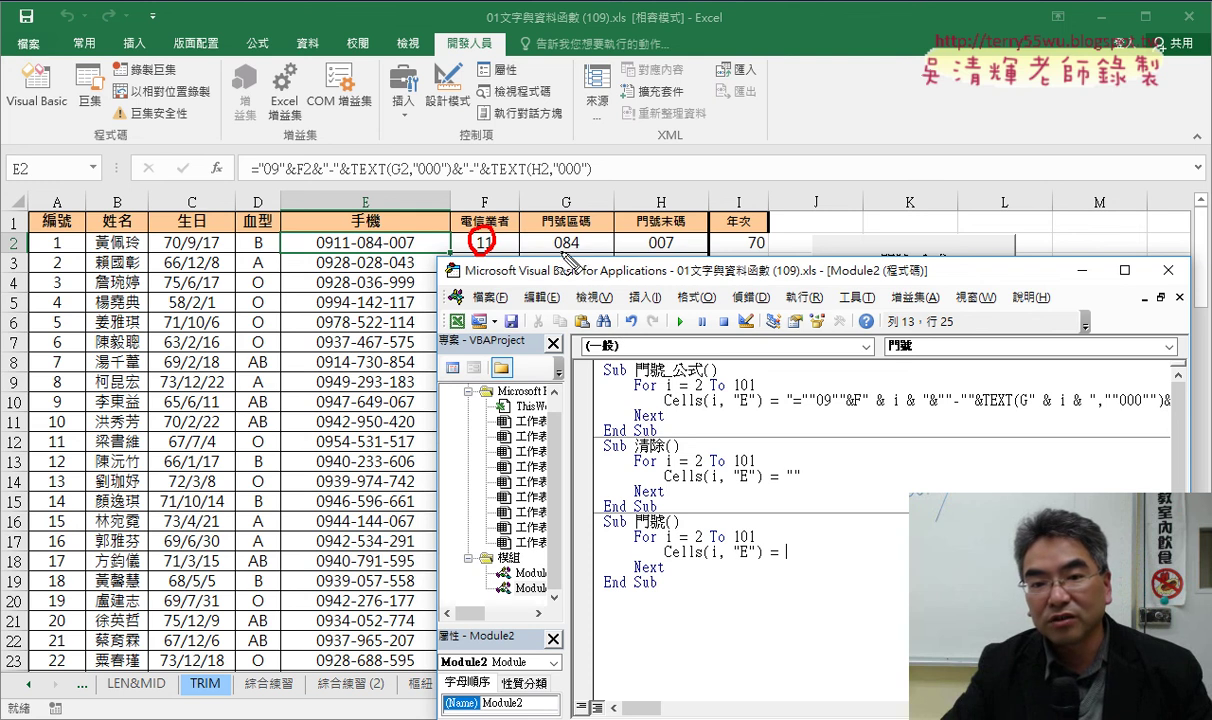
left_click_drag(592, 236, 594, 244)
left_click_drag(674, 236, 676, 244)
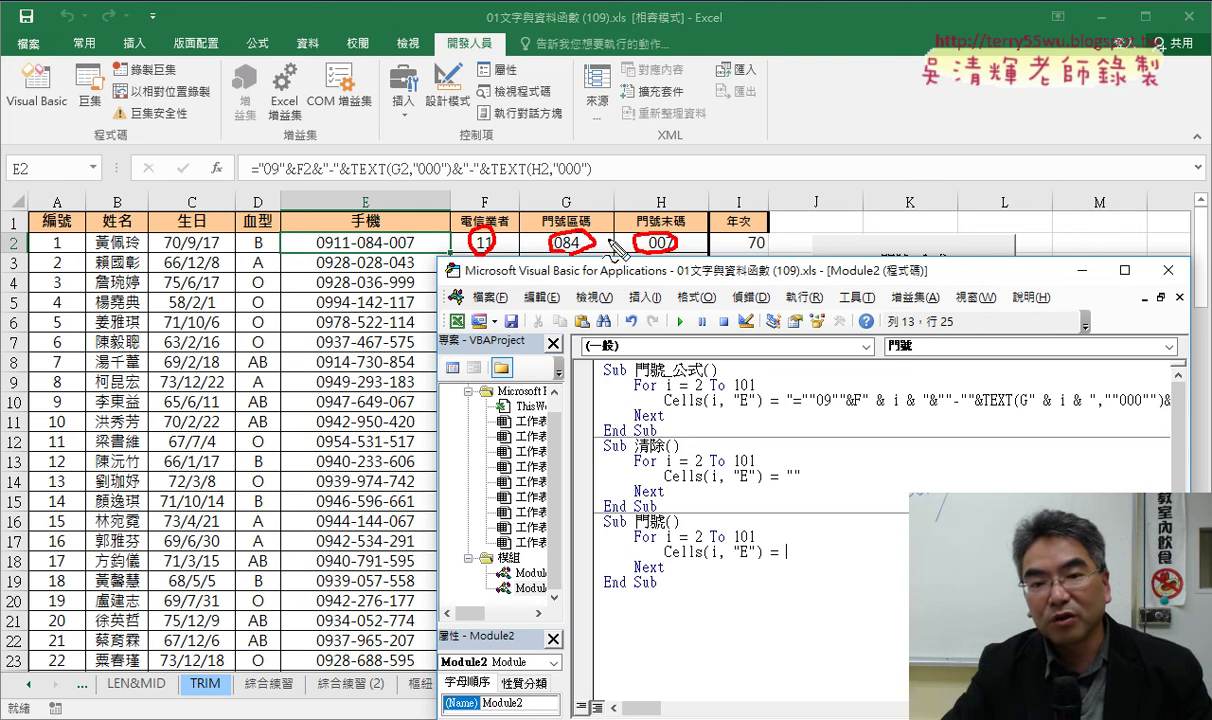
mouse_move(554, 200)
left_mouse_down()
mouse_move(400, 232)
mouse_move(438, 214)
left_mouse_up()
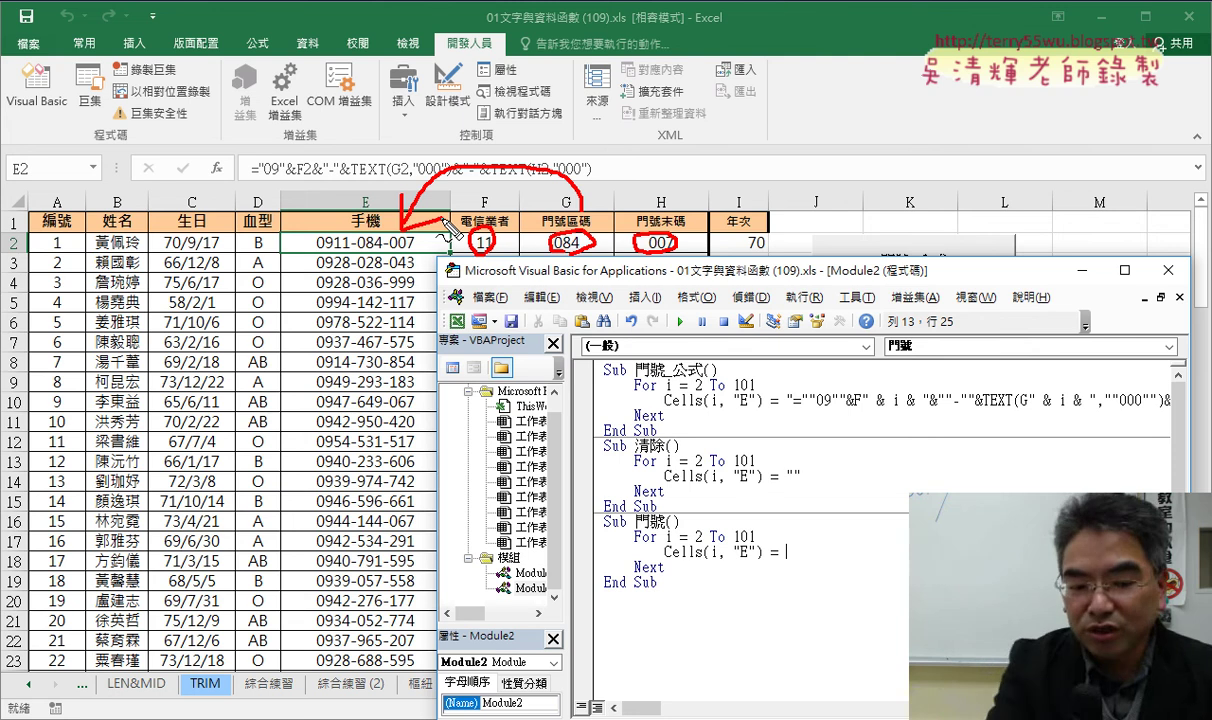
key("Escape")
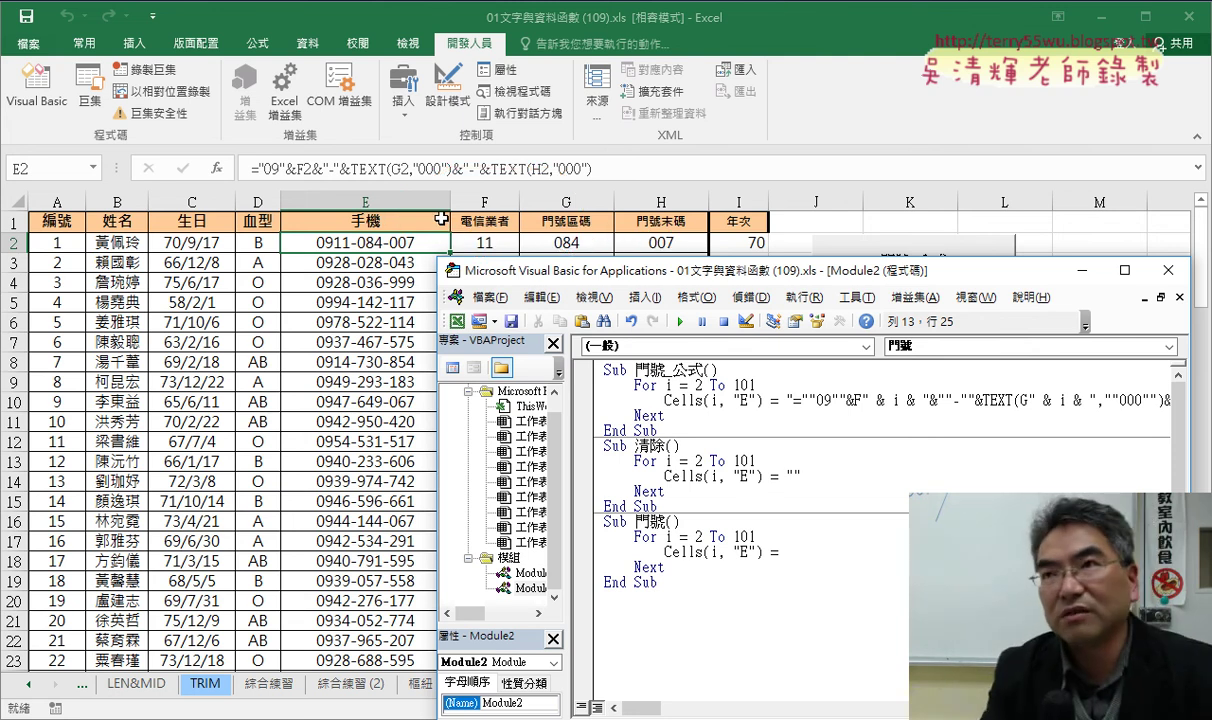
Step: Start the 門號 value with "09" & after Cells(2, "E") =
type("\"09")
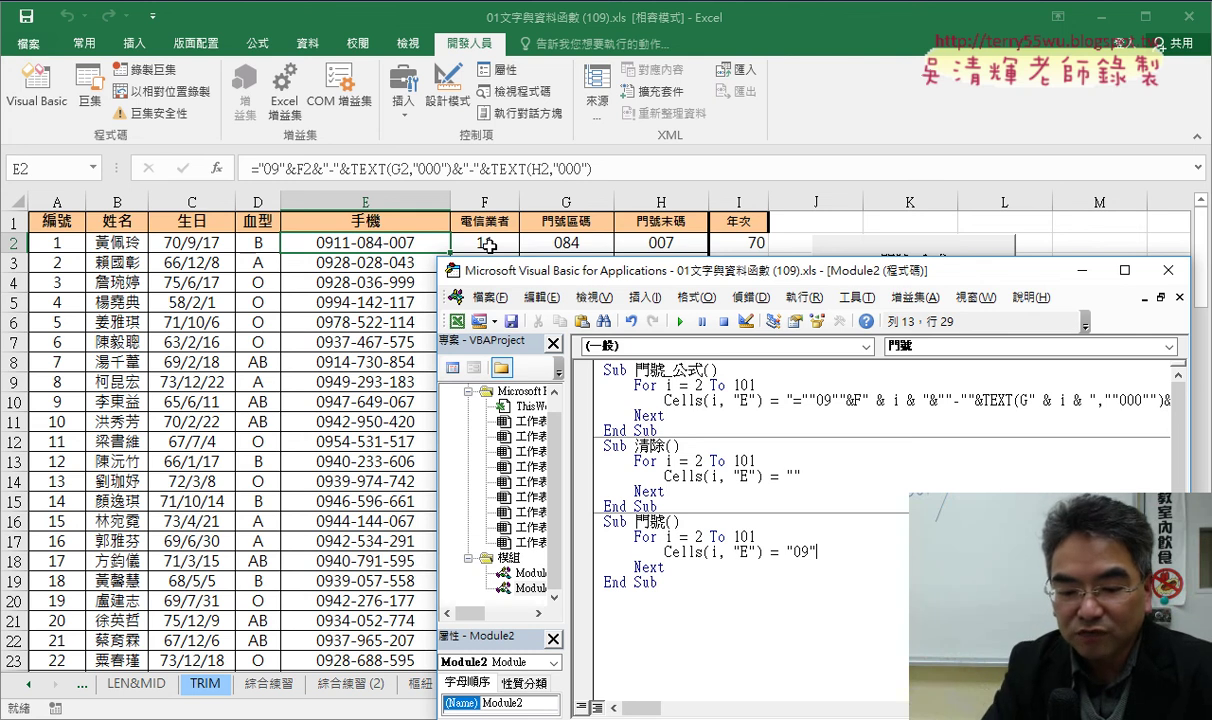
type("&")
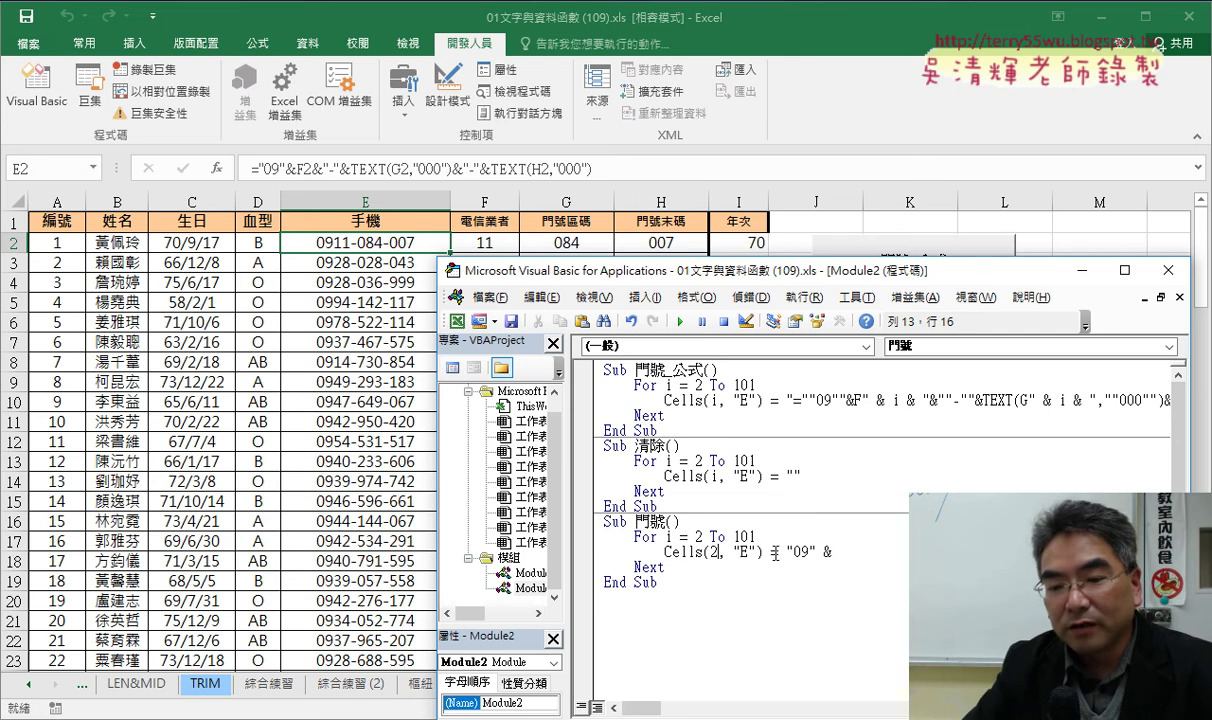
Step: Copy Cells(2, "E") after "09" & on the 門號 line, then mark F2's carrier code with the pen
mouse_move(762, 552)
left_mouse_down()
mouse_move(665, 552)
mouse_move(857, 563)
left_mouse_up()
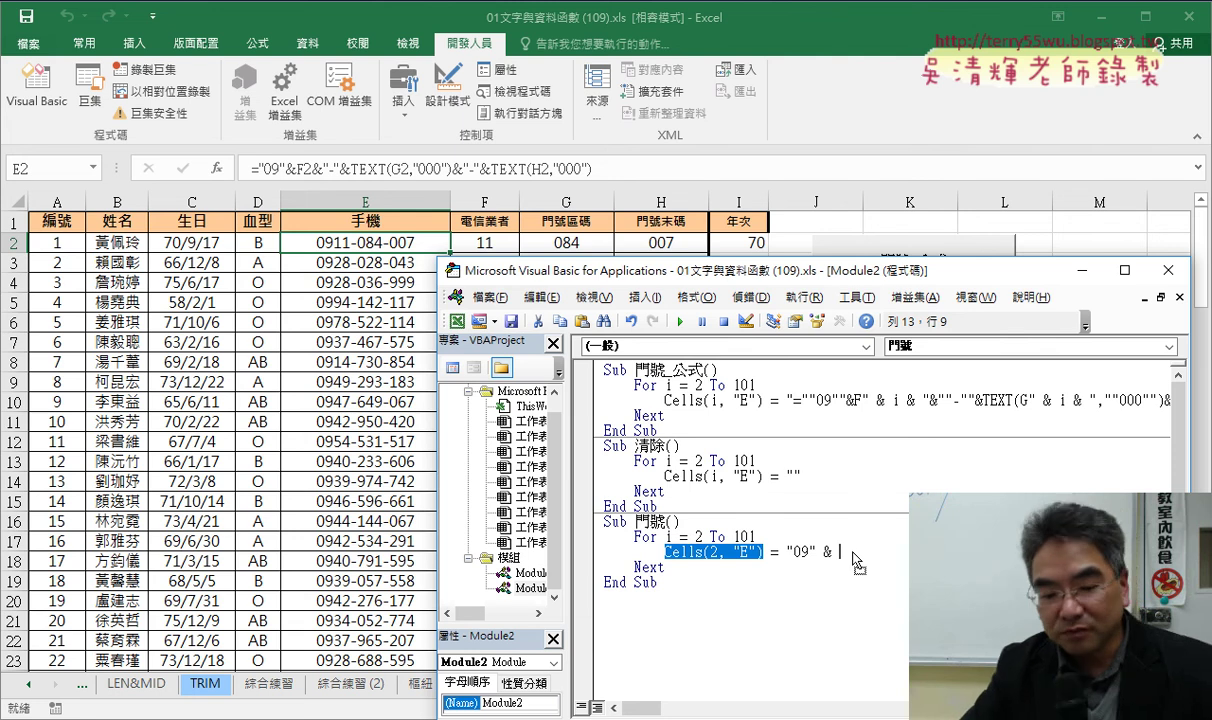
left_click_drag(857, 563, 841, 558)
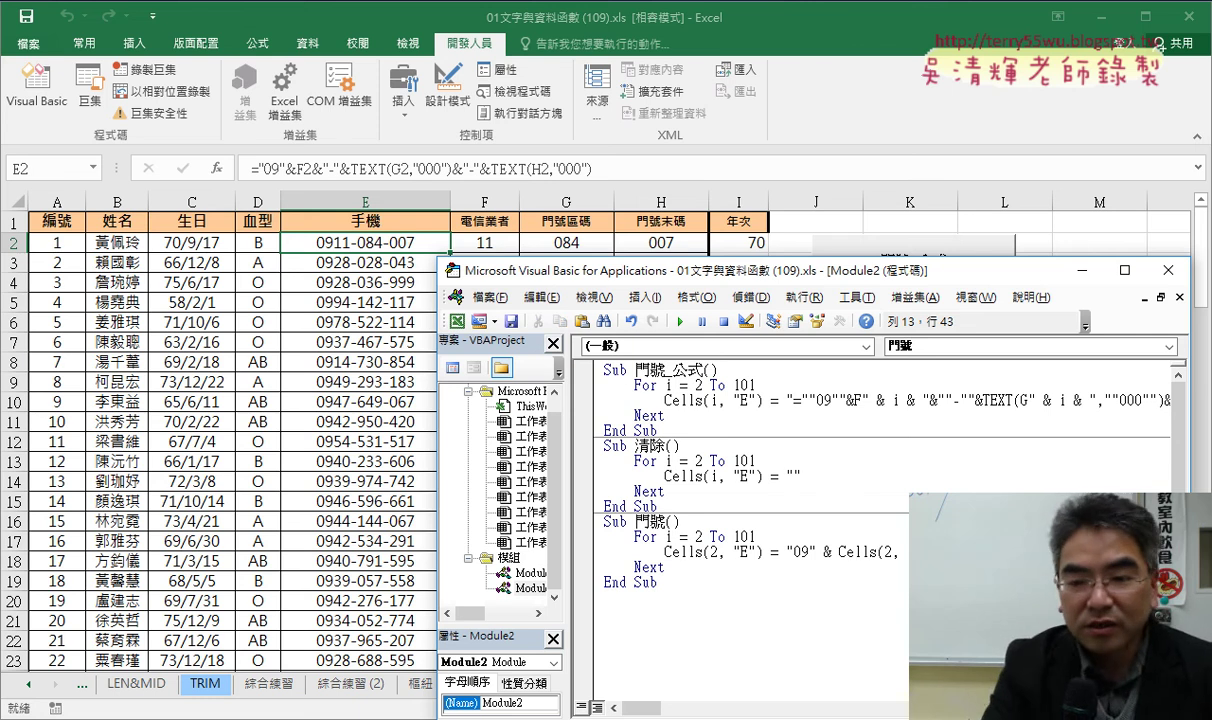
left_click_drag(845, 500, 845, 503)
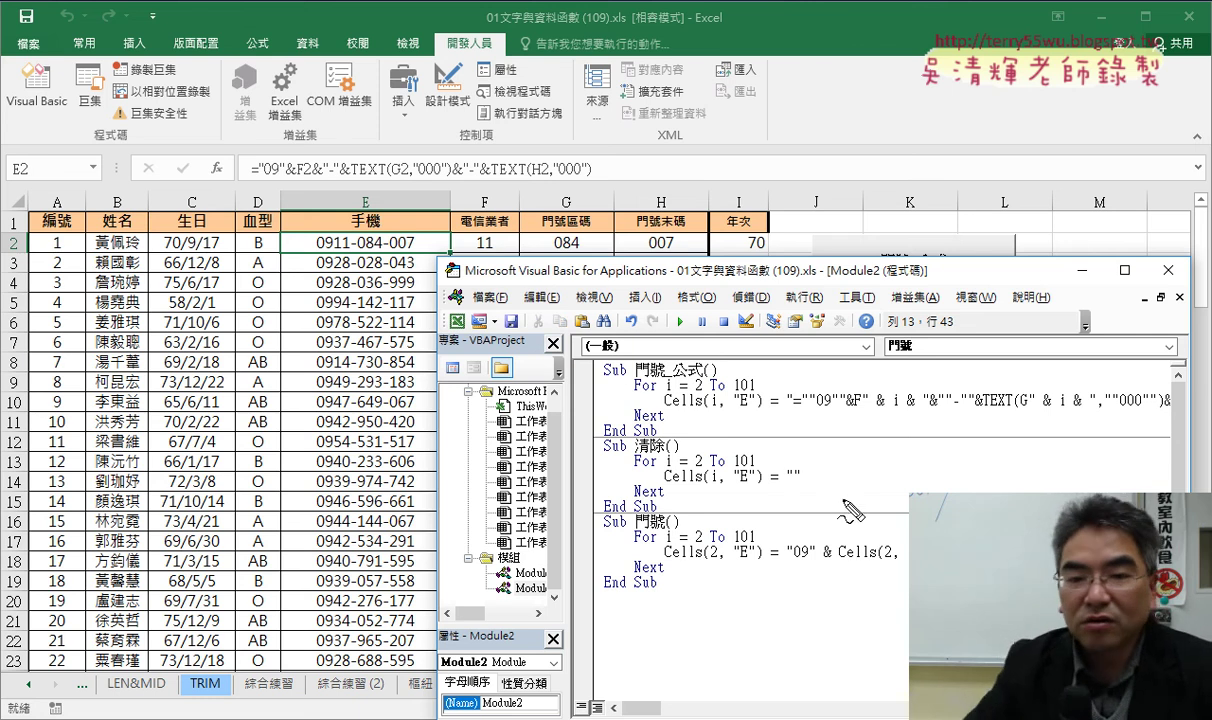
mouse_move(490, 237)
left_mouse_down()
mouse_move(508, 265)
mouse_move(884, 524)
left_mouse_up()
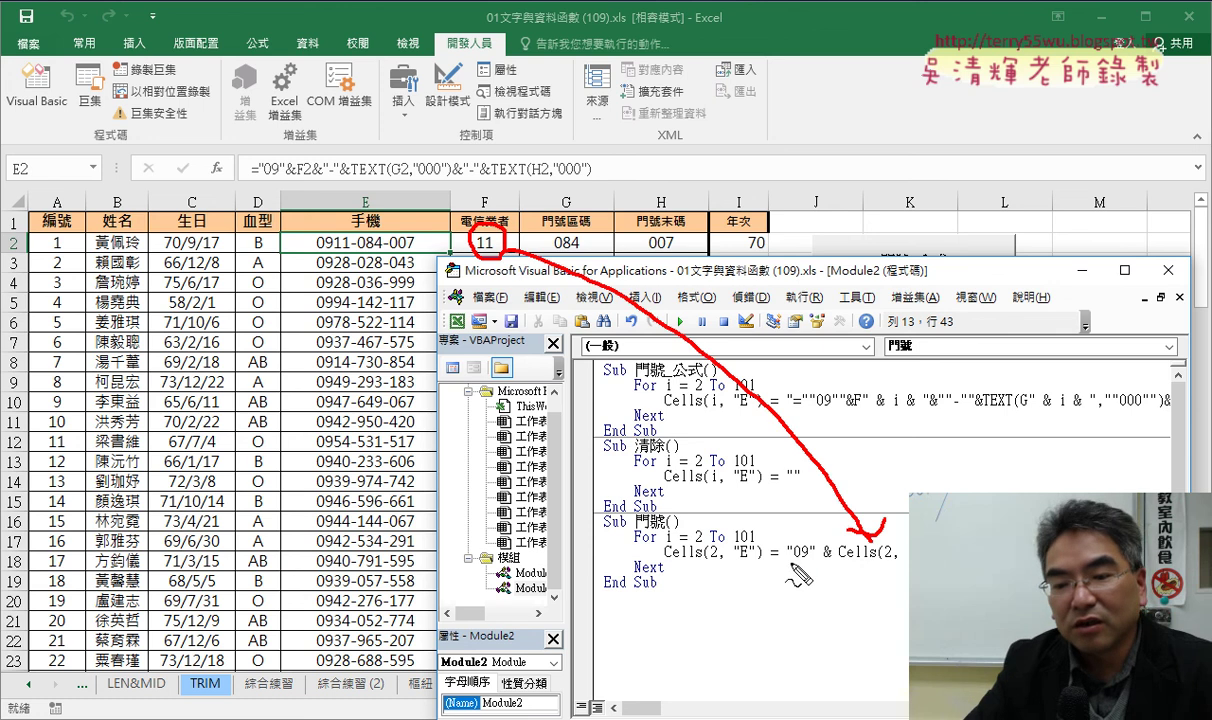
mouse_move(789, 562)
left_mouse_down()
mouse_move(908, 563)
mouse_move(733, 562)
mouse_move(758, 570)
left_mouse_up()
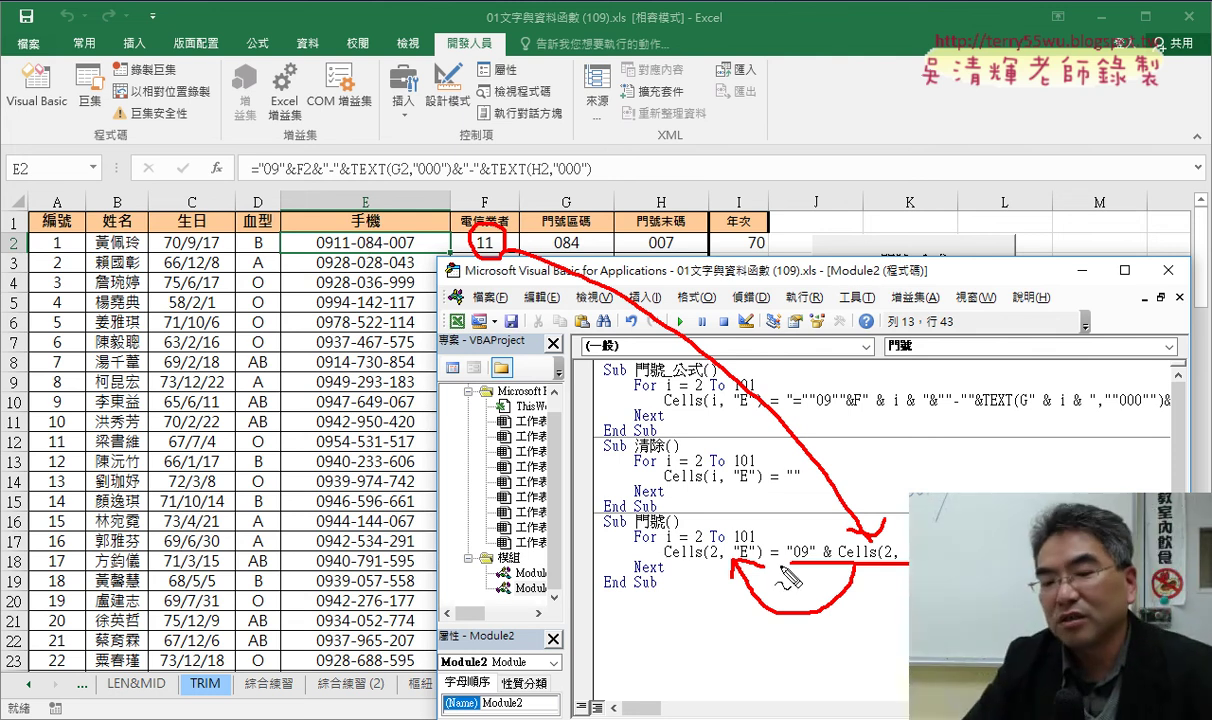
left_click_drag(788, 564, 897, 565)
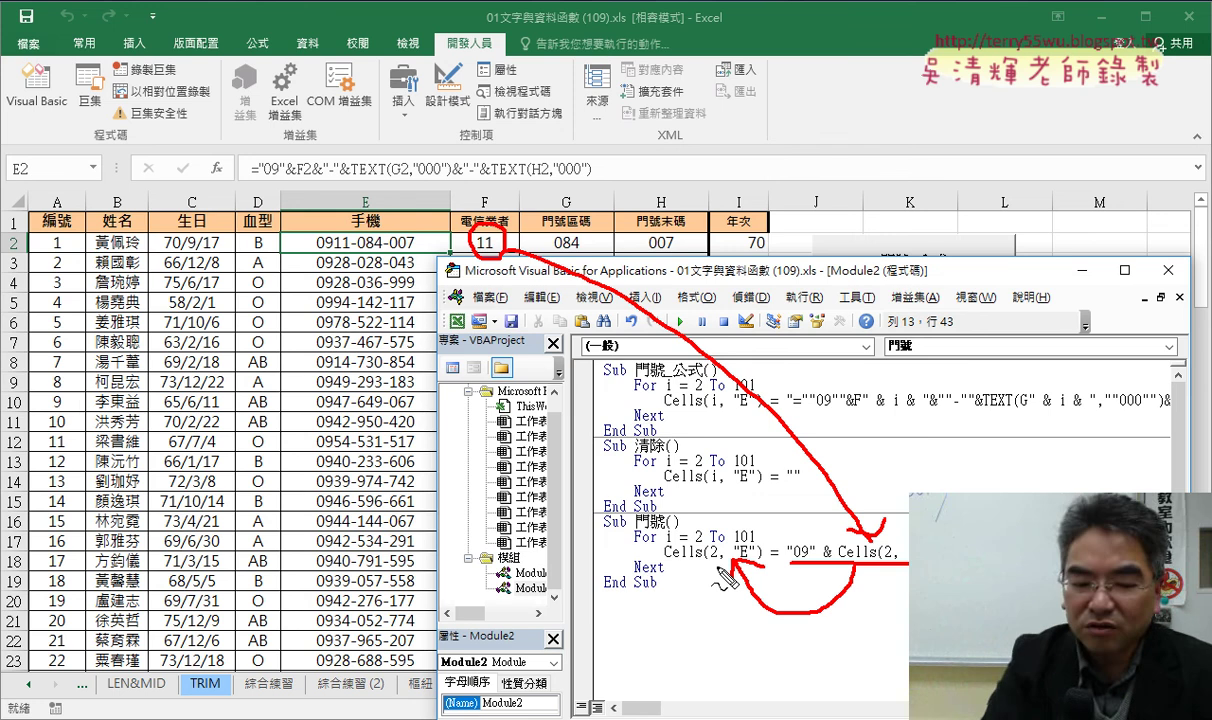
key("Escape")
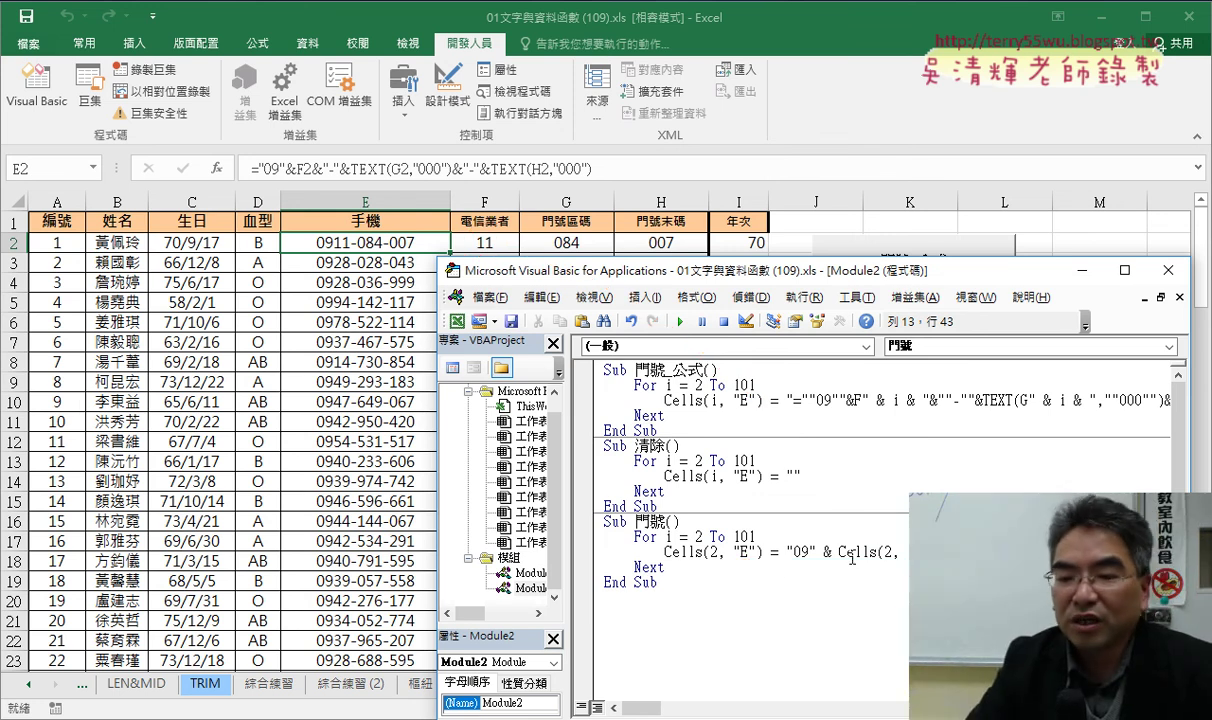
Step: Run 清除 to empty column E, then run 門號 to see what E2 receives
left_click(751, 477)
key("F5")
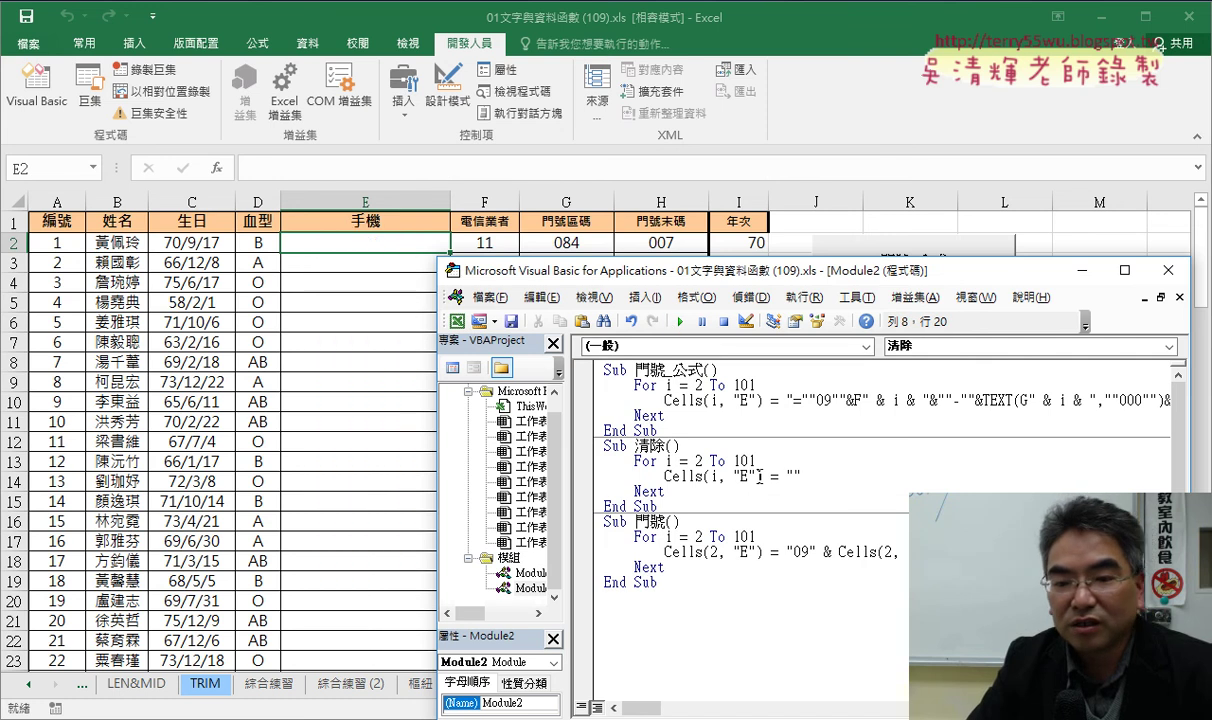
left_click(791, 552)
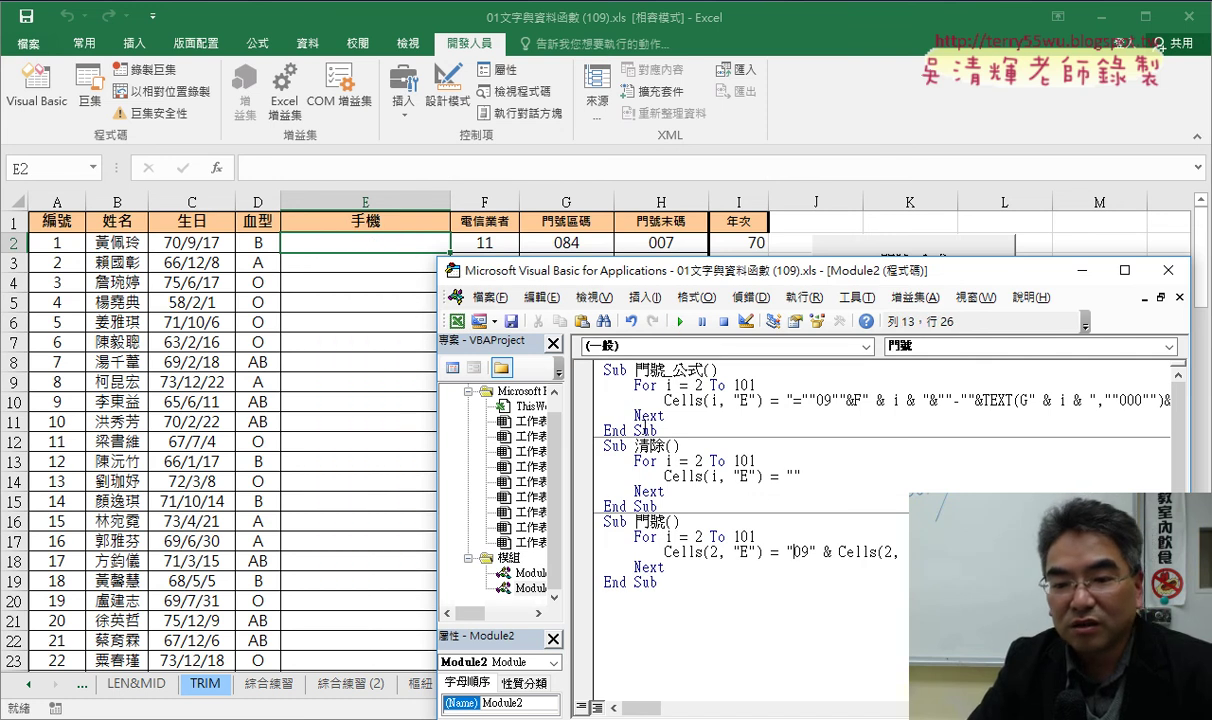
left_click_drag(765, 536, 622, 537)
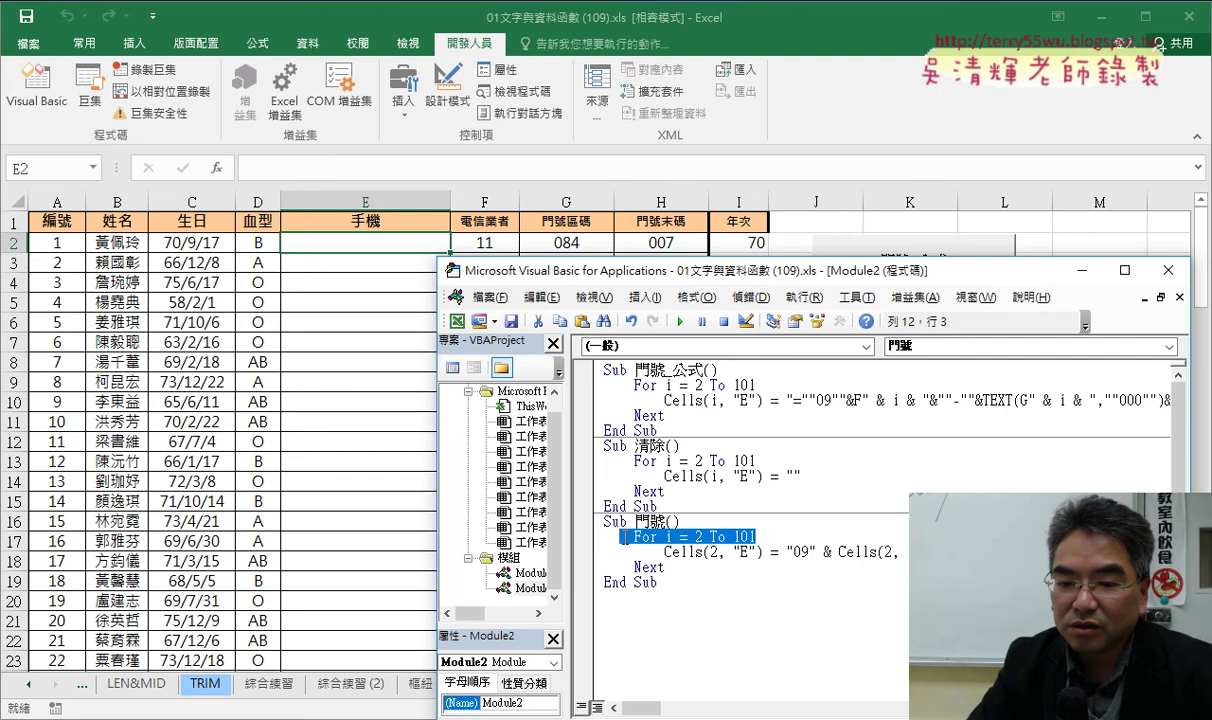
left_click(700, 567)
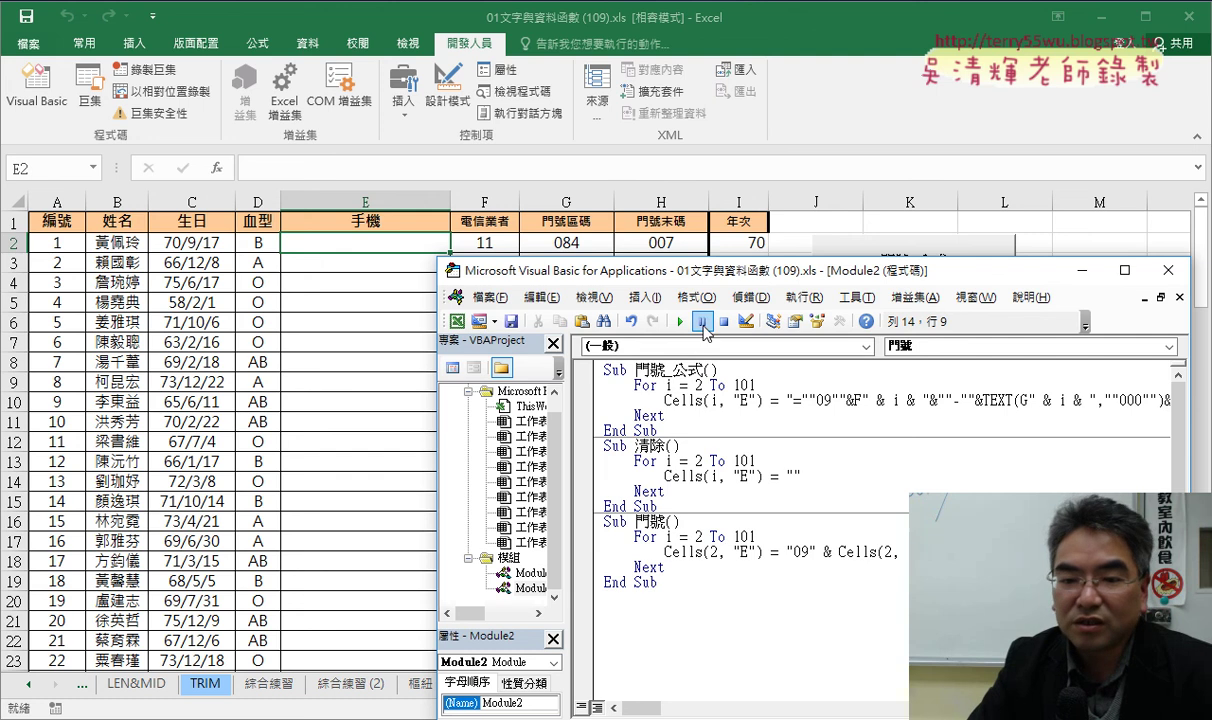
left_click(680, 322)
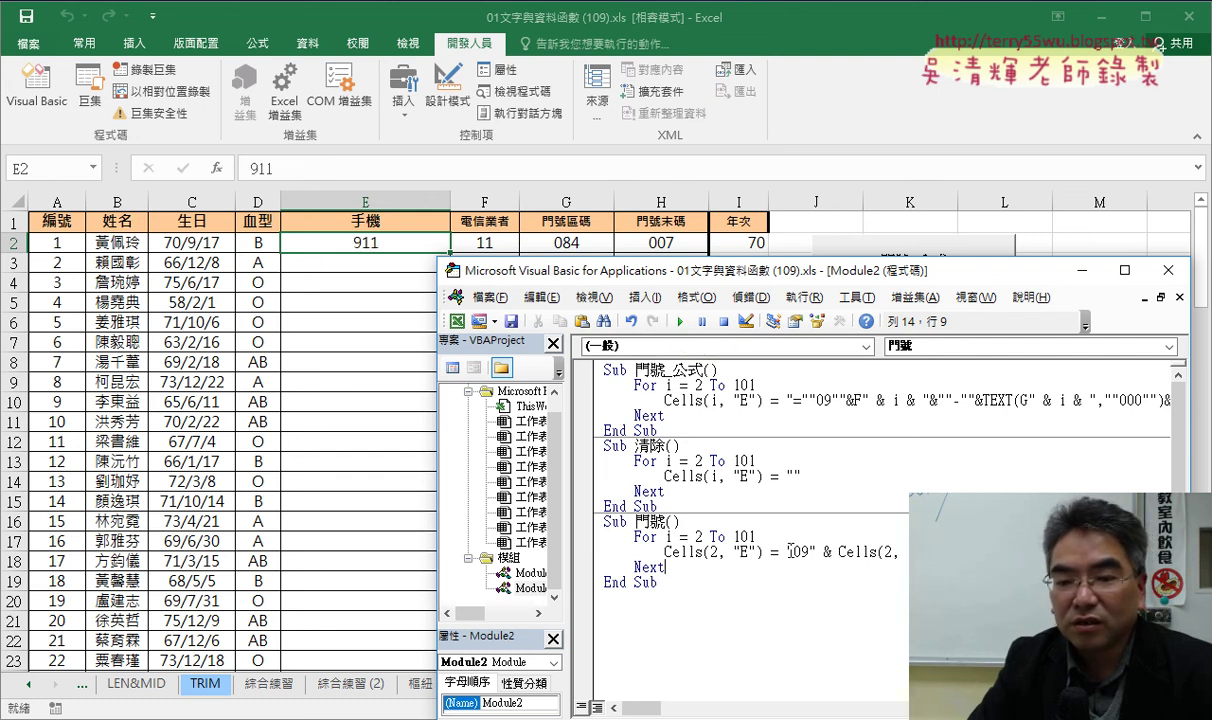
Step: Underline the "09" prefix in the code and 911 in E2, then reach the line's end
left_click_drag(788, 551, 942, 552)
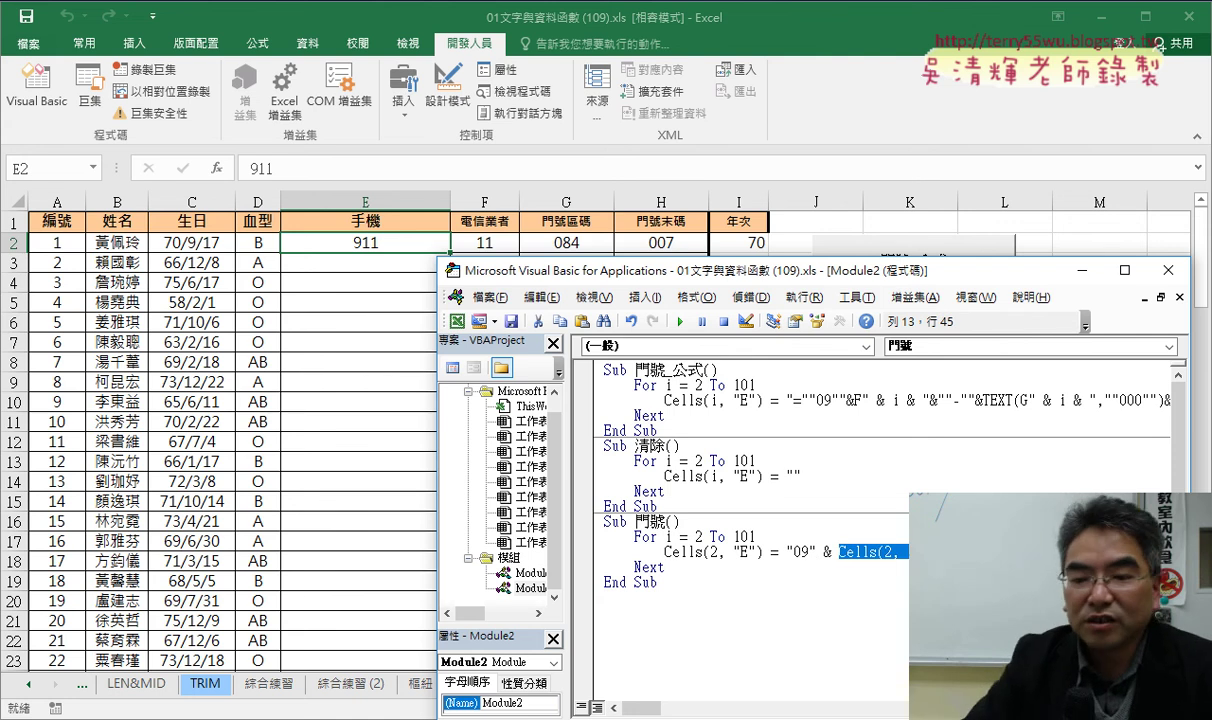
left_click_drag(797, 560, 907, 560)
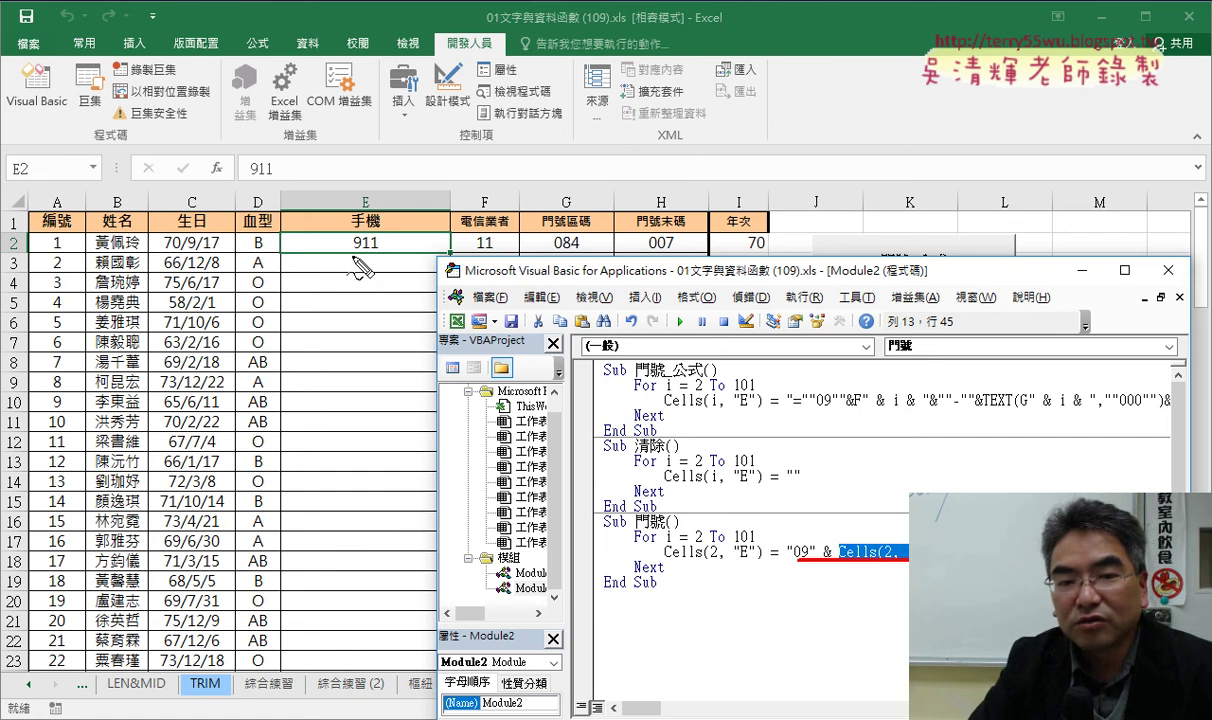
left_click_drag(352, 254, 392, 254)
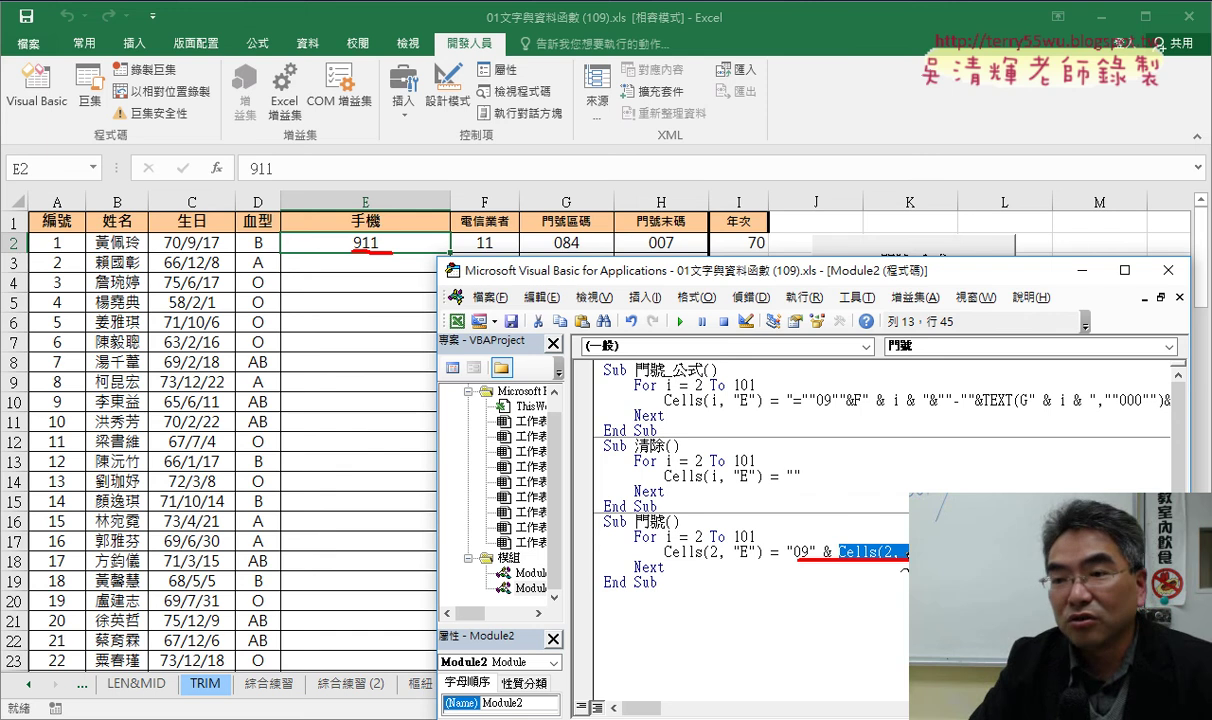
key("Escape")
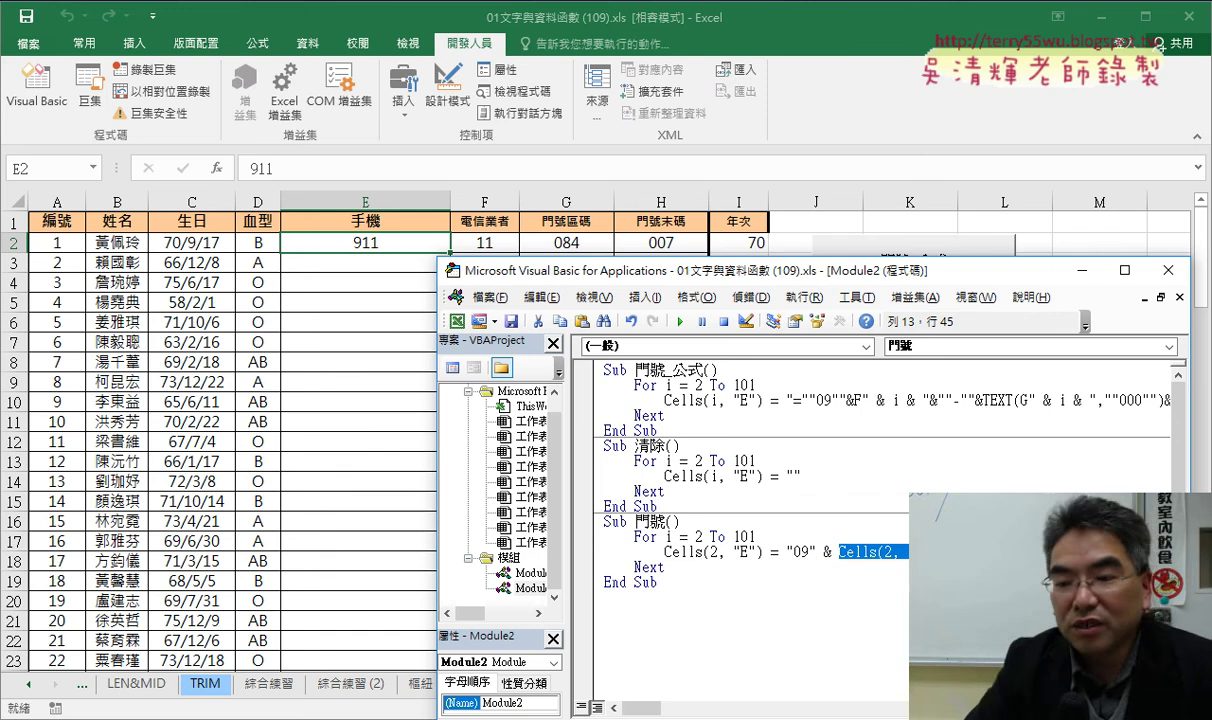
left_click(956, 552)
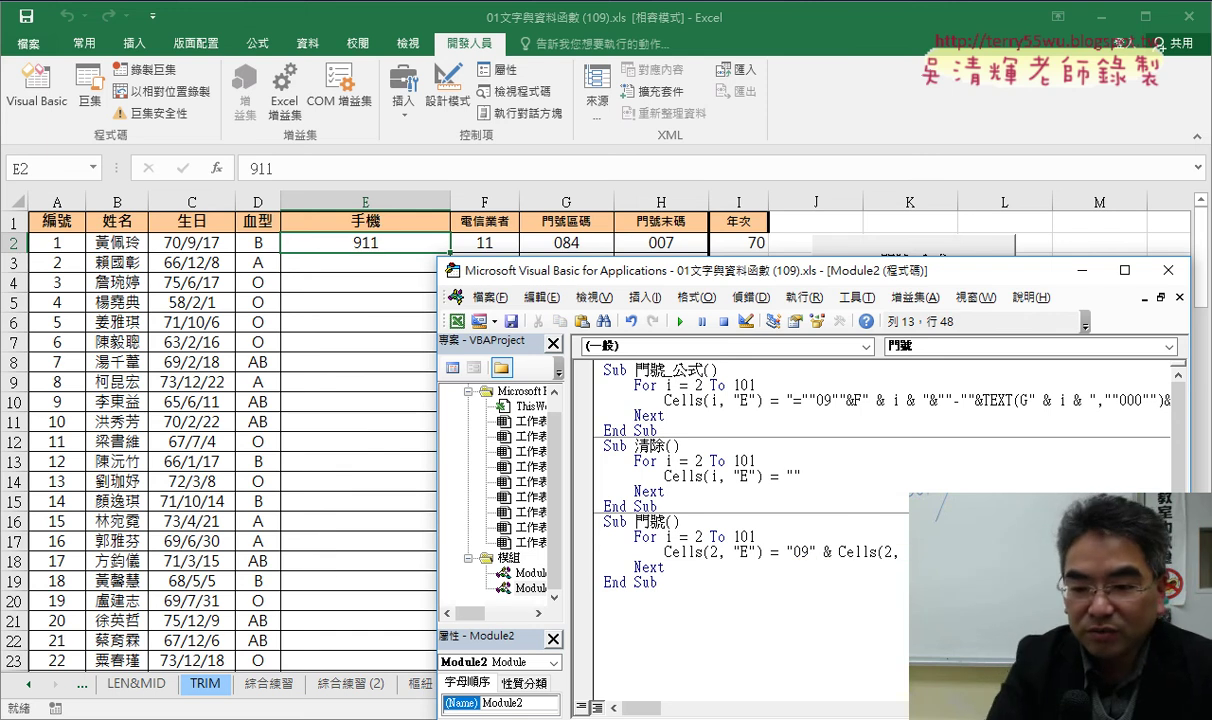
key("Right")
key("Right")
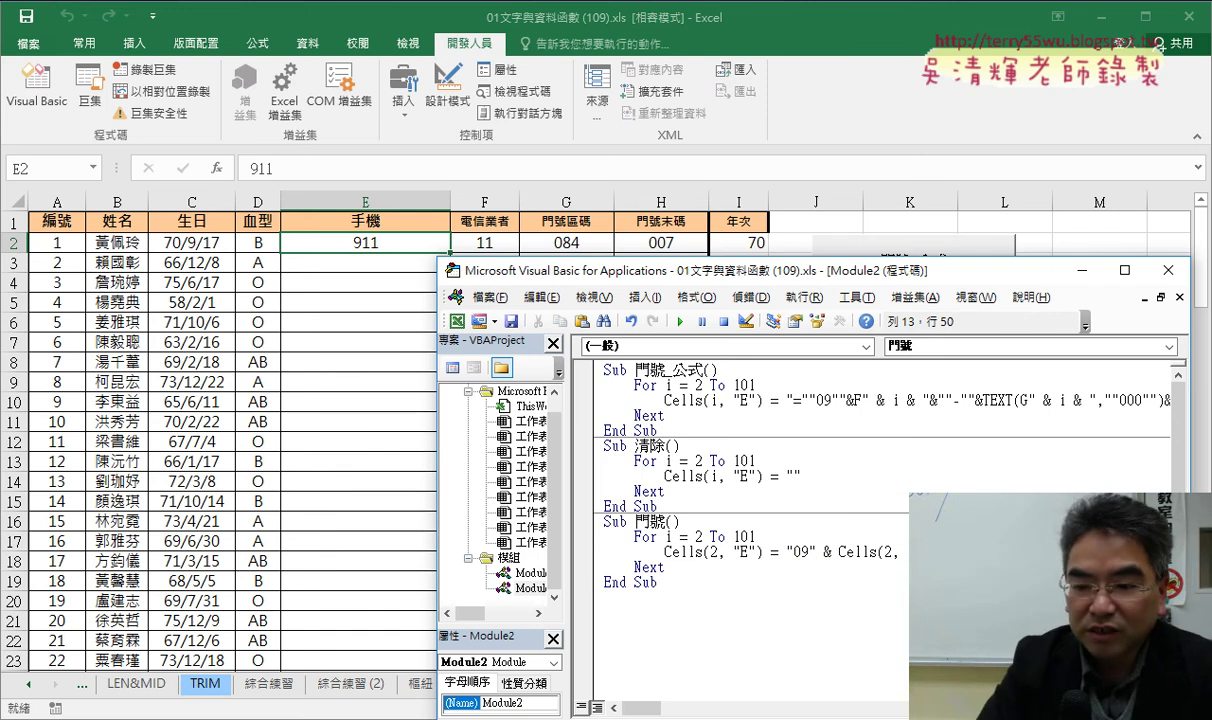
key("Right")
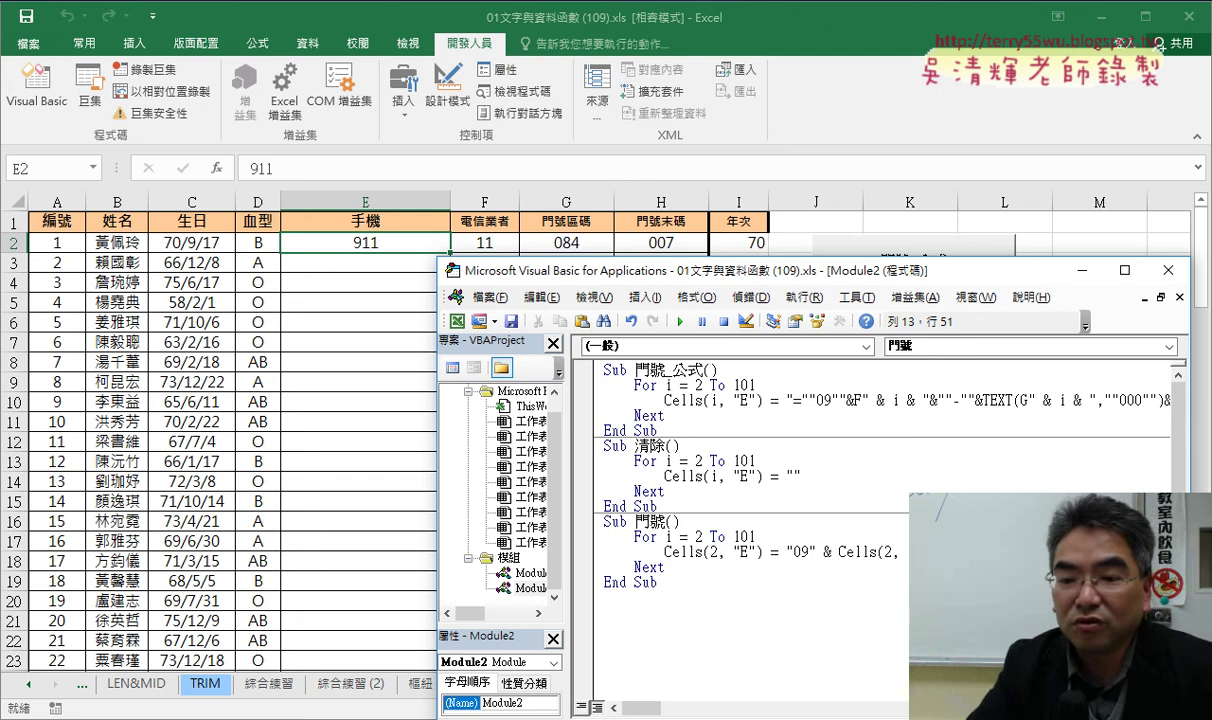
Step: Run 門號 to test E2 and move the code editor window aside
left_click(680, 321)
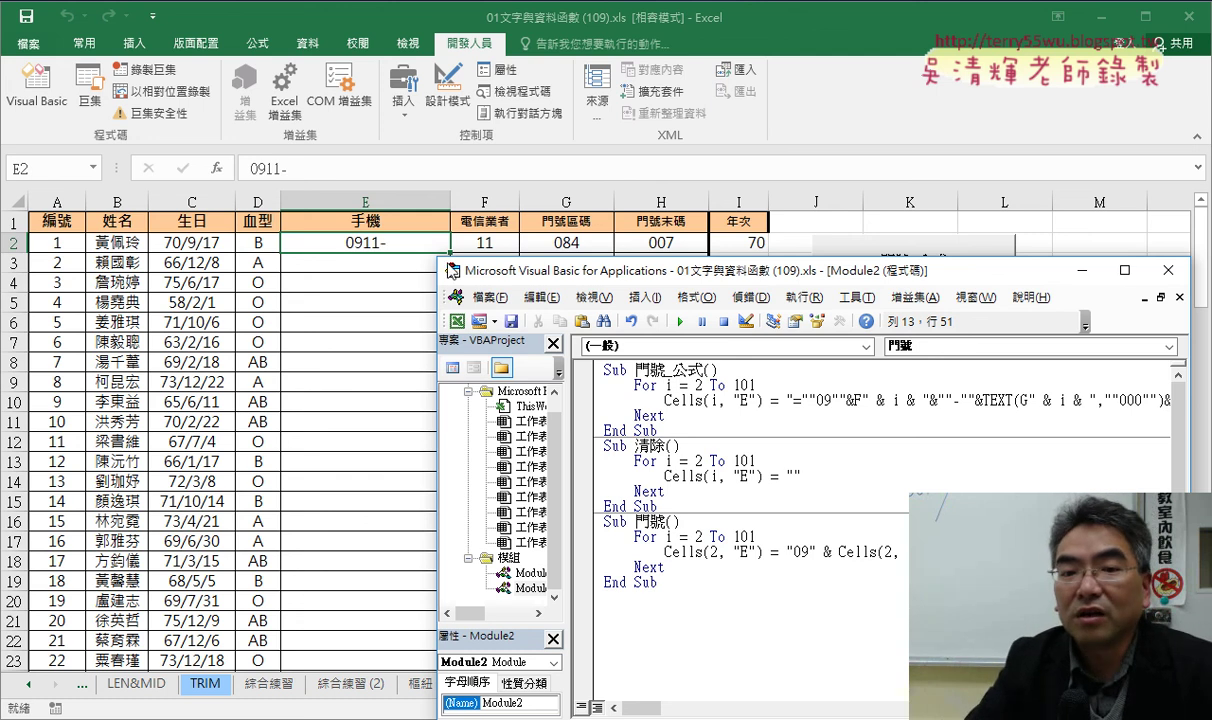
left_click_drag(519, 268, 496, 290)
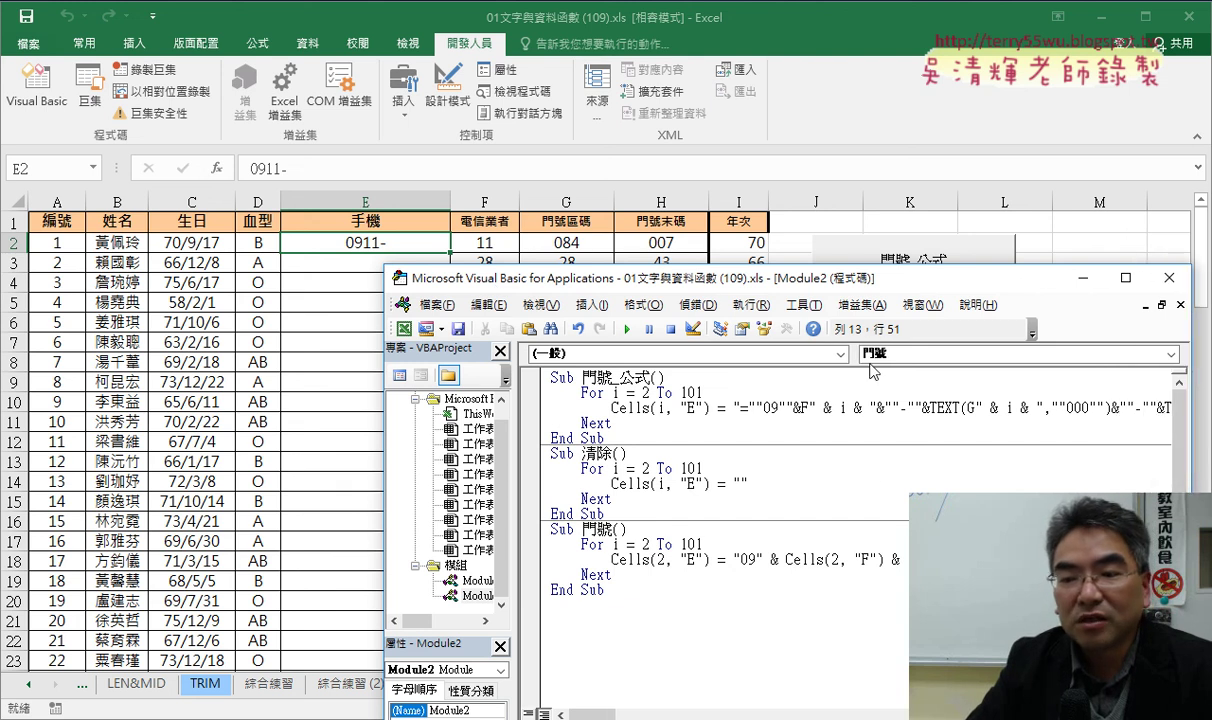
left_click_drag(760, 280, 586, 274)
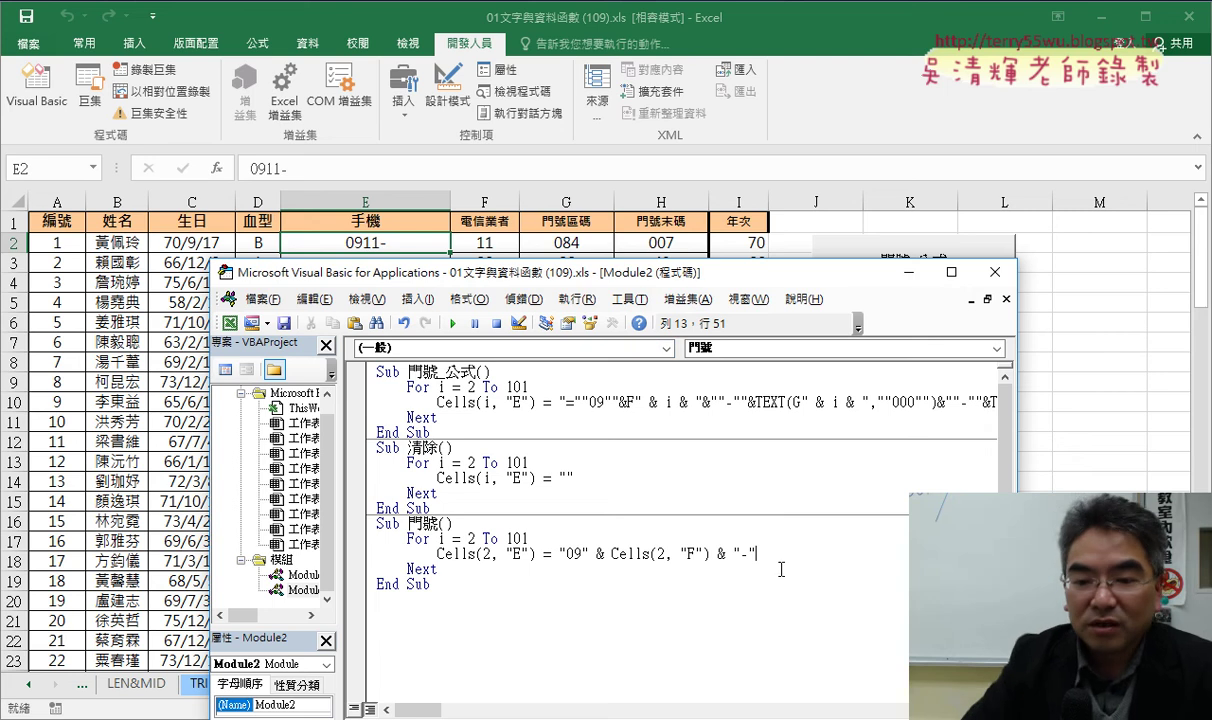
Step: Append & Cells(2, "G") to the 門號 line and rerun so E2 reads 0911-84
type(" &")
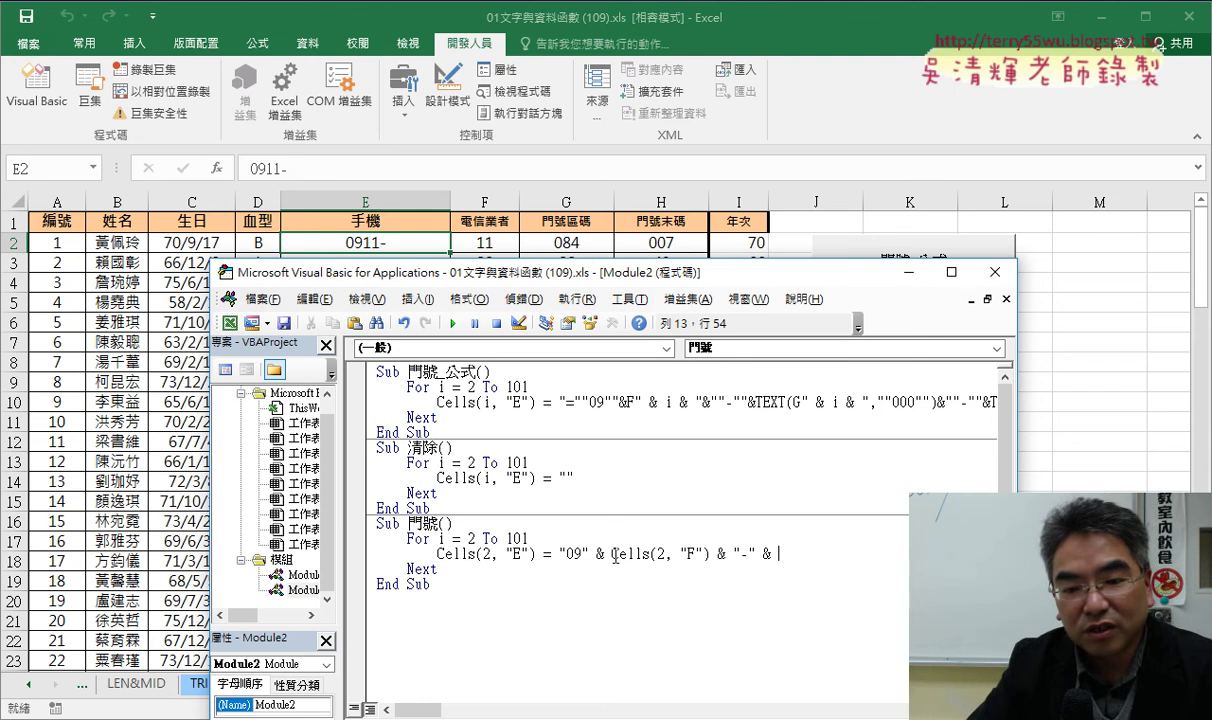
left_click_drag(613, 553, 797, 567)
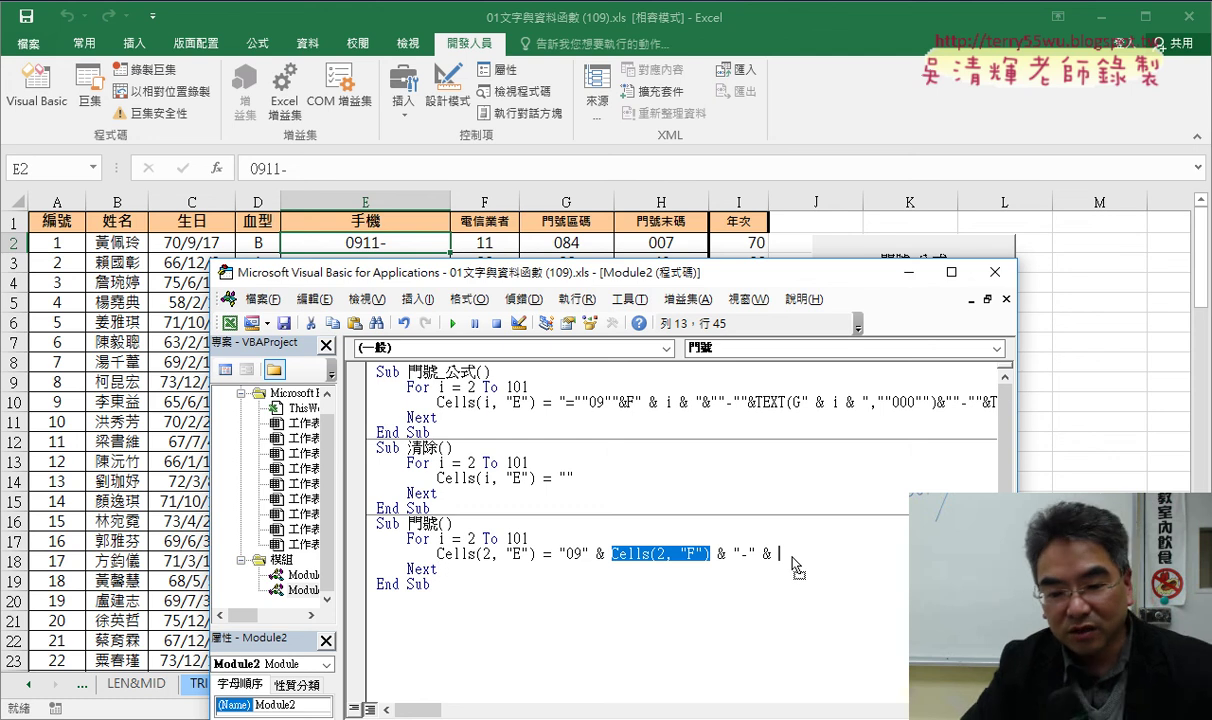
left_click_drag(797, 567, 797, 565)
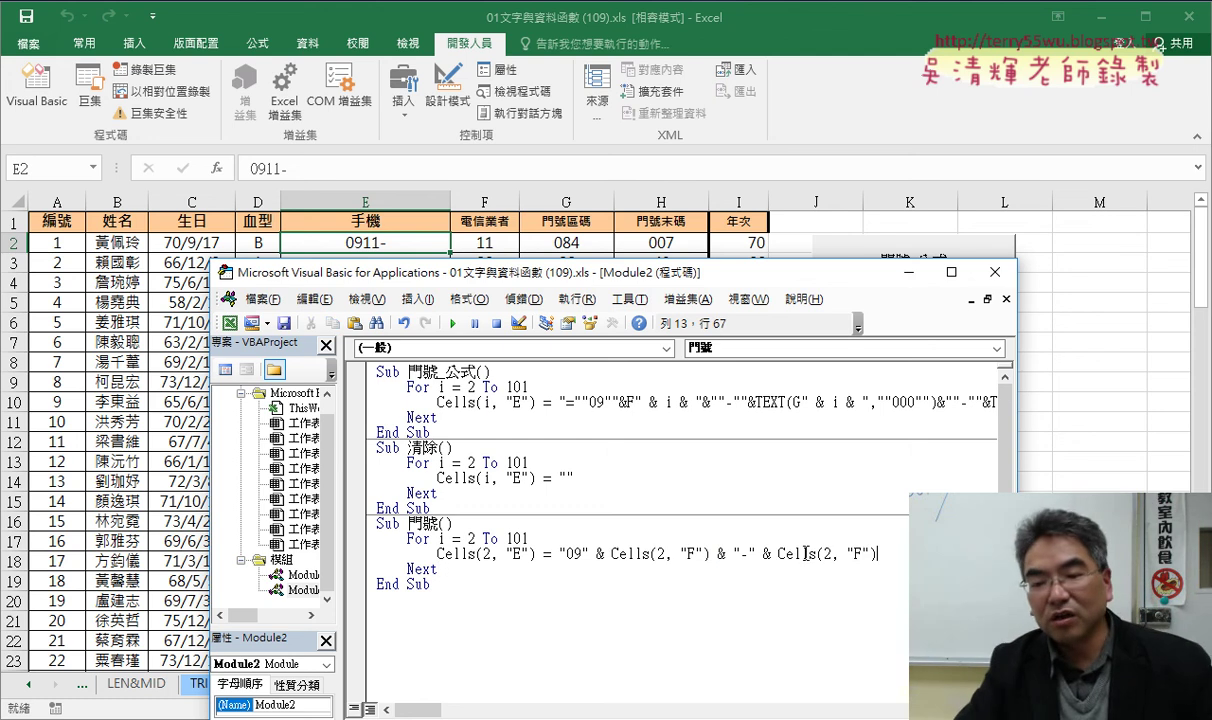
double_click(855, 553)
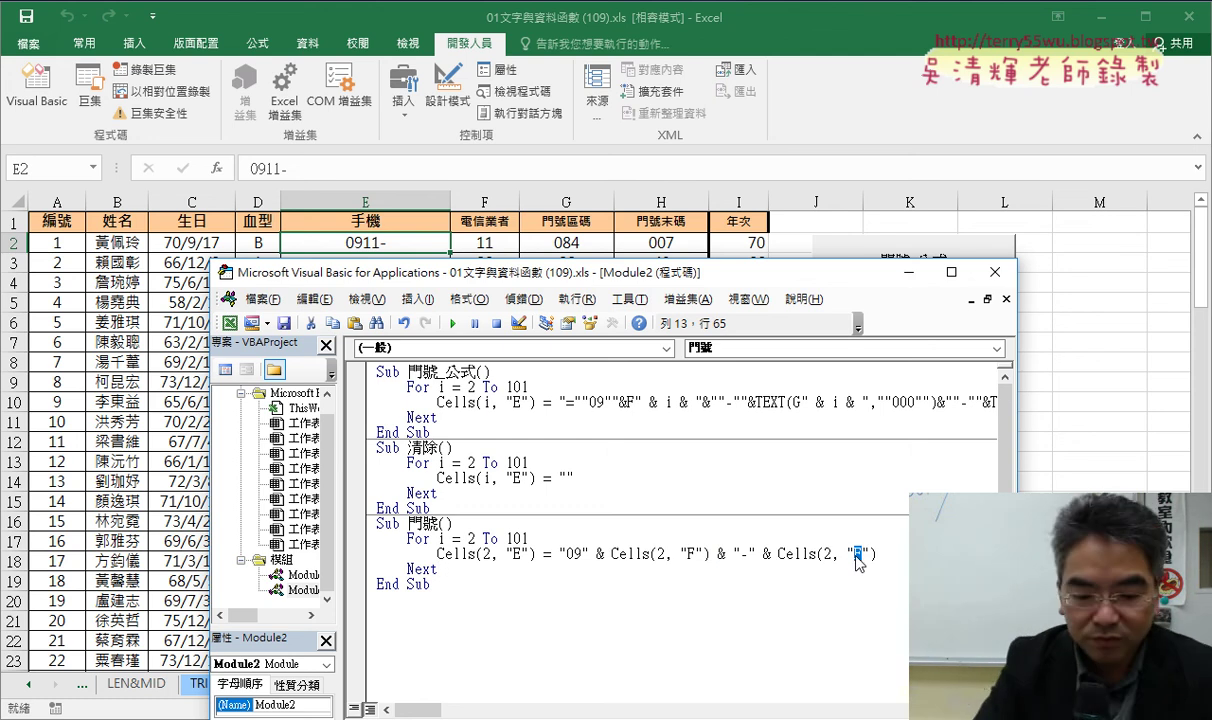
type("G")
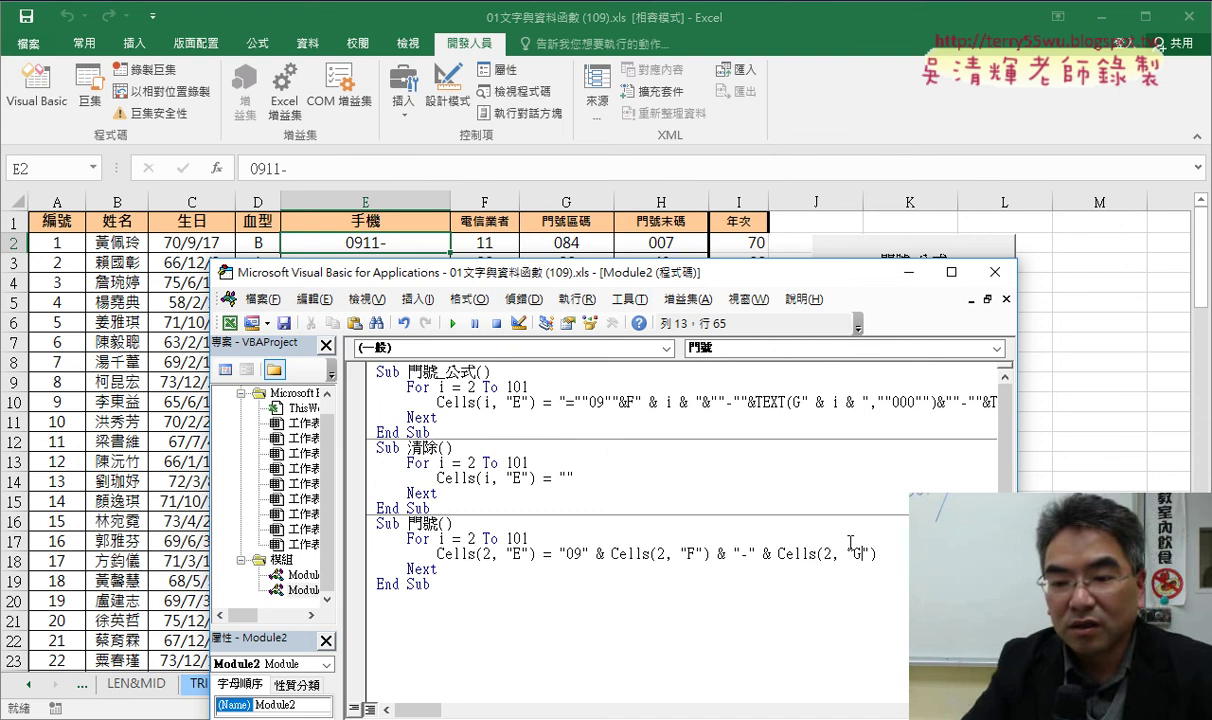
left_click(453, 323)
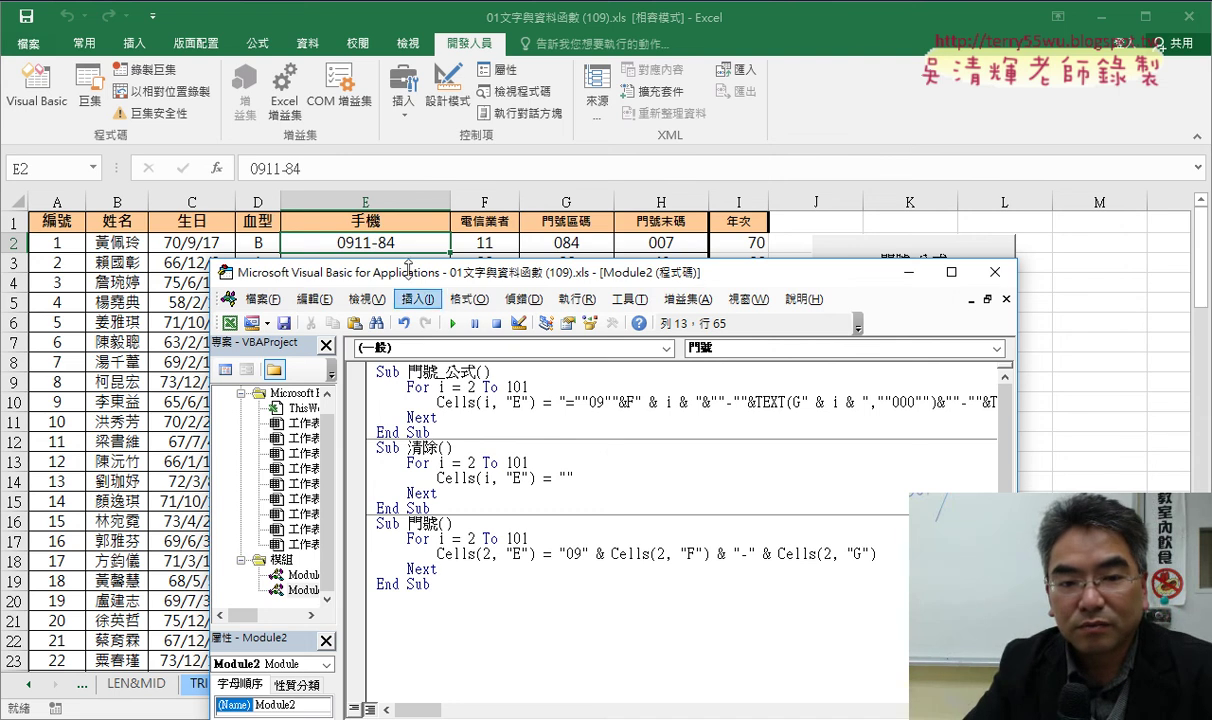
Step: Wrap Cells(2, "G") in Format with a "000" pattern and rerun so E2 shows 0911-084
left_click_drag(429, 278, 381, 281)
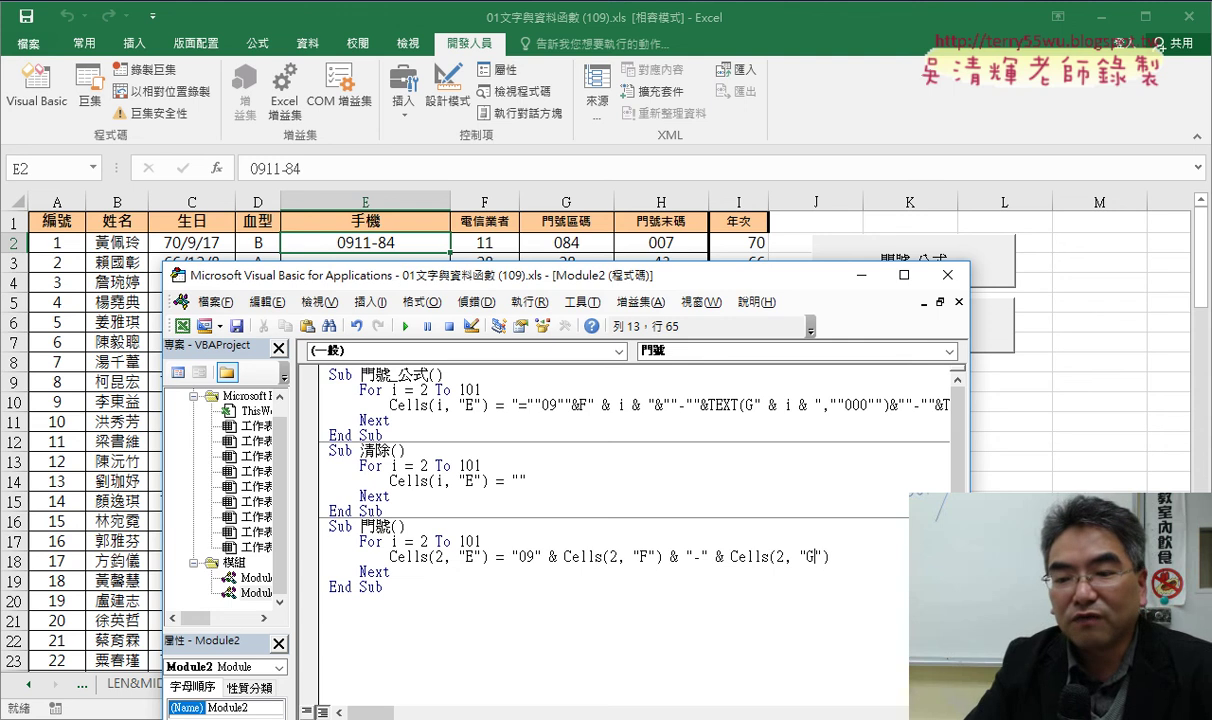
left_click_drag(968, 400, 1073, 400)
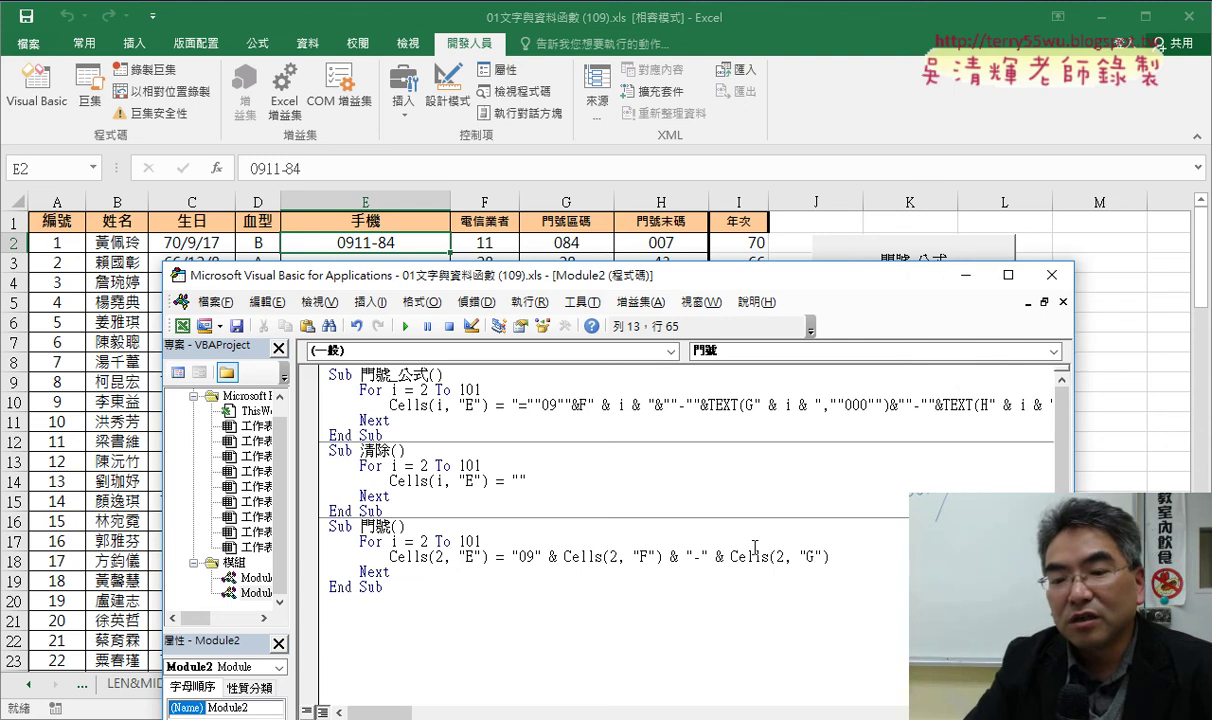
left_click_drag(731, 556, 829, 557)
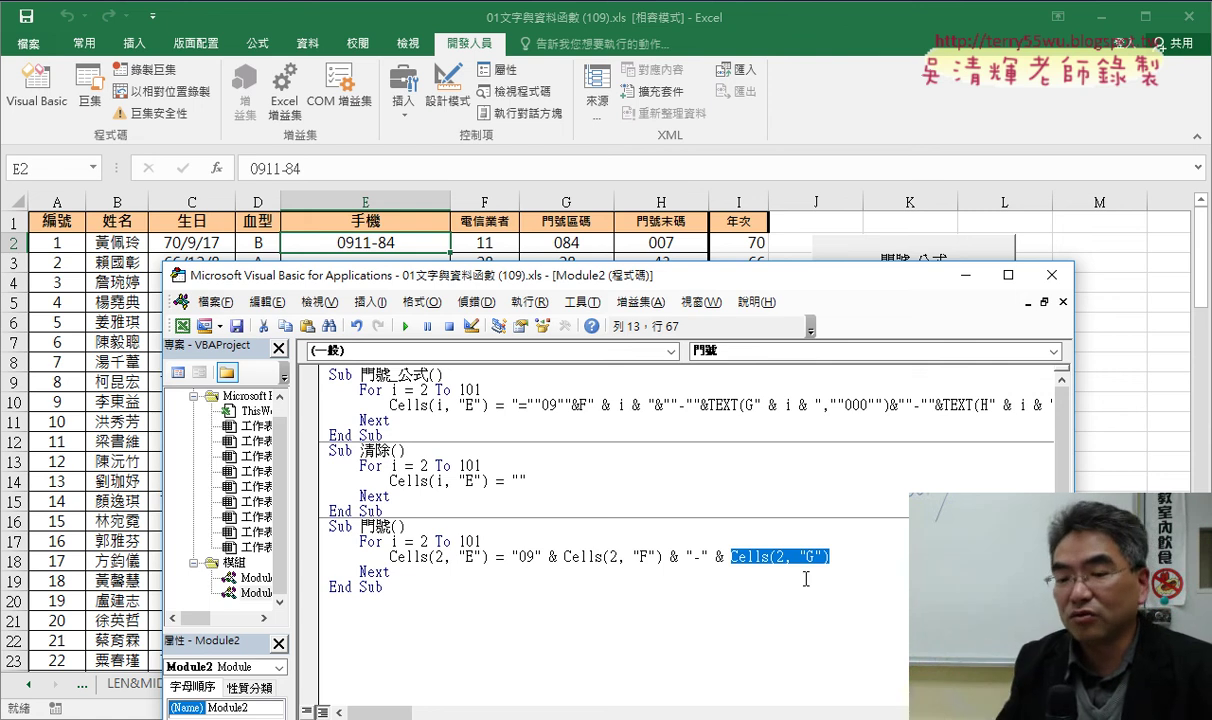
key("Left")
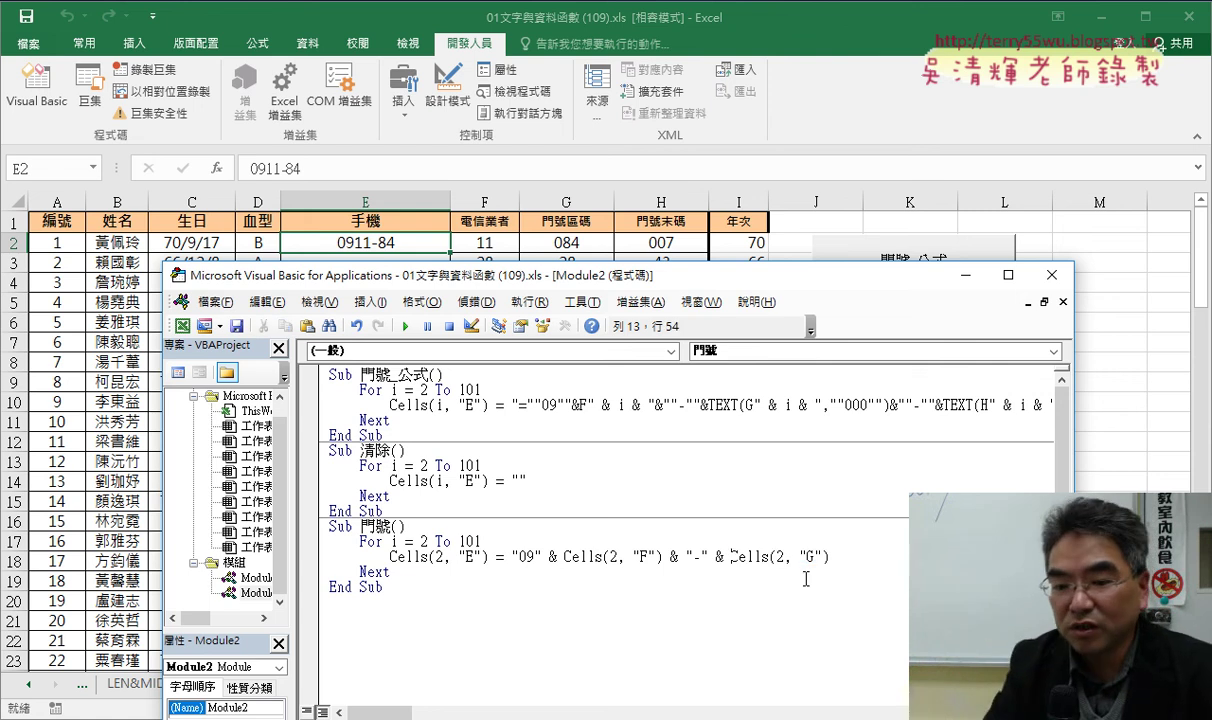
type("f")
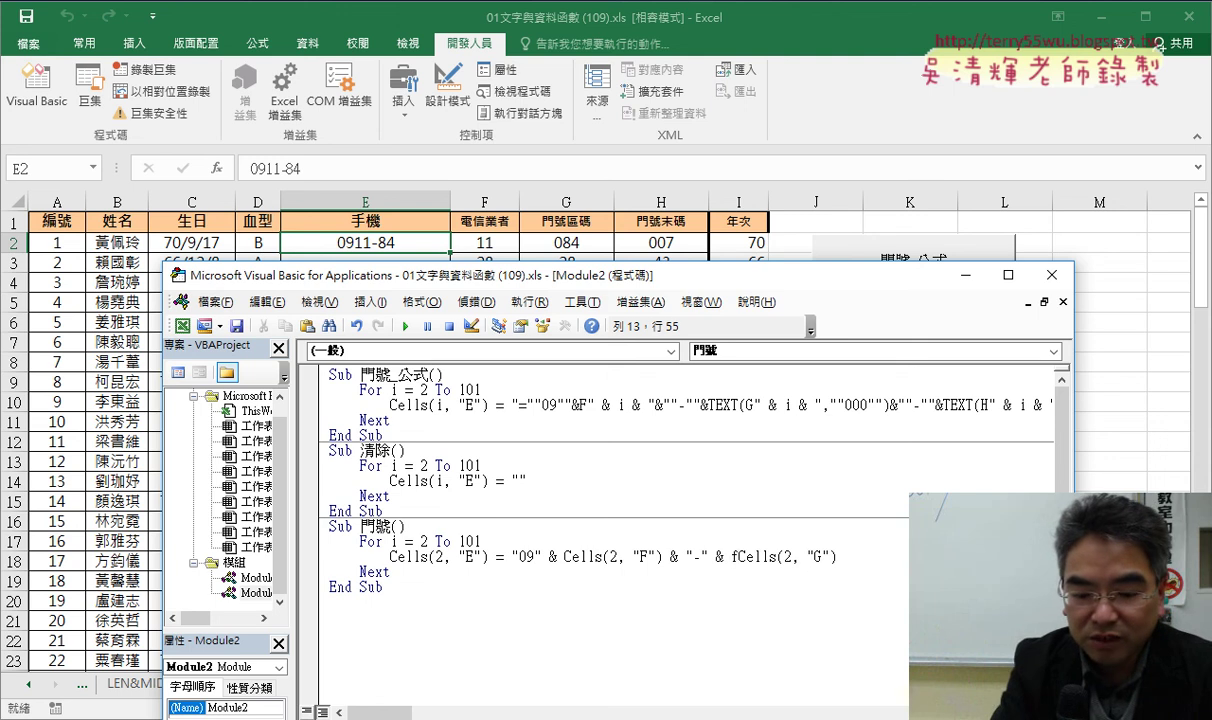
type("orm")
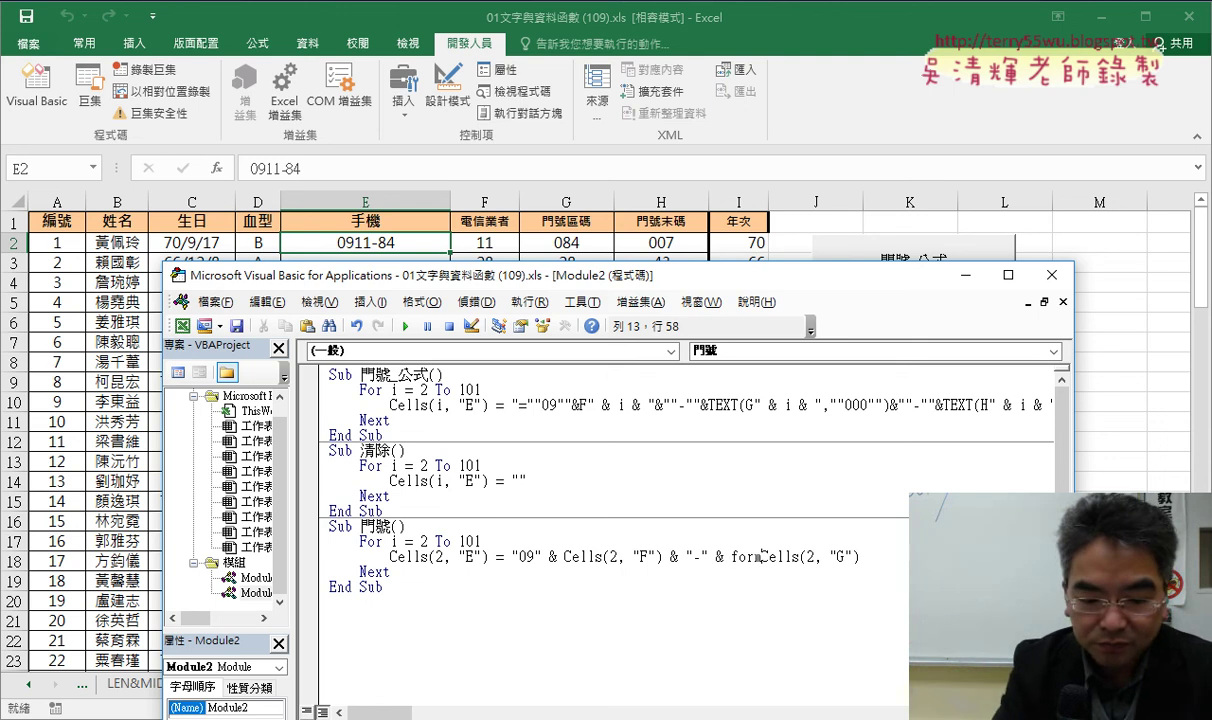
type("at")
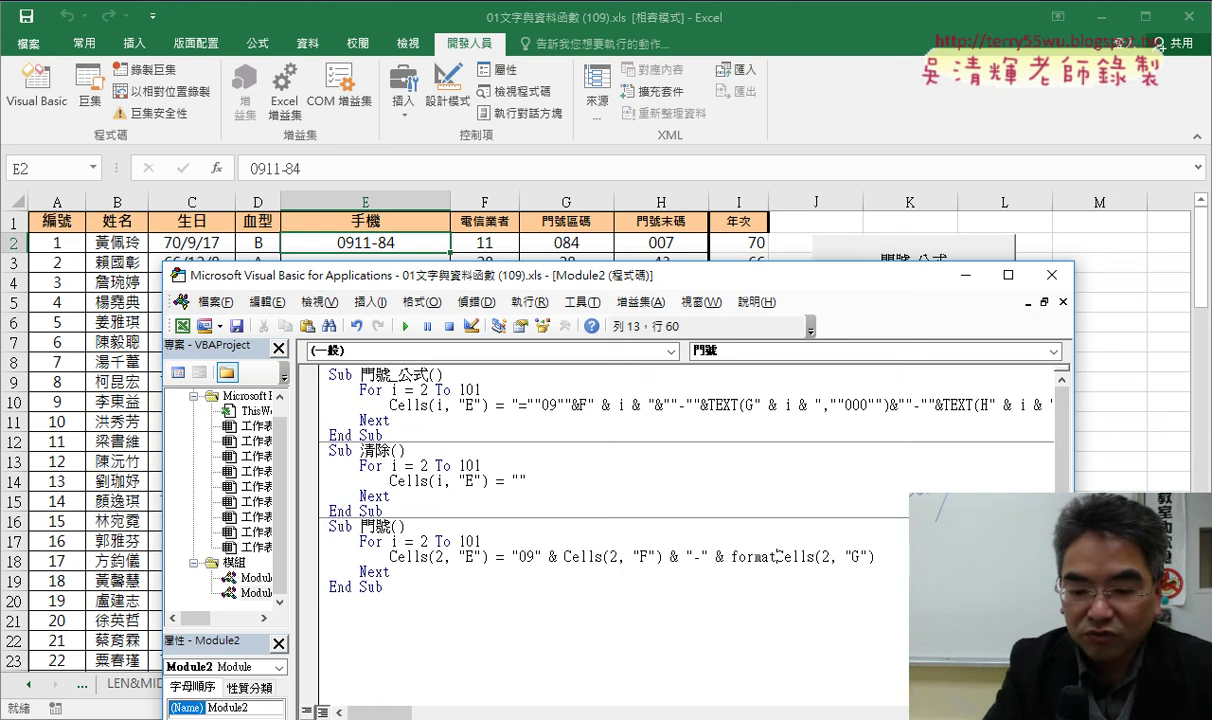
type("(")
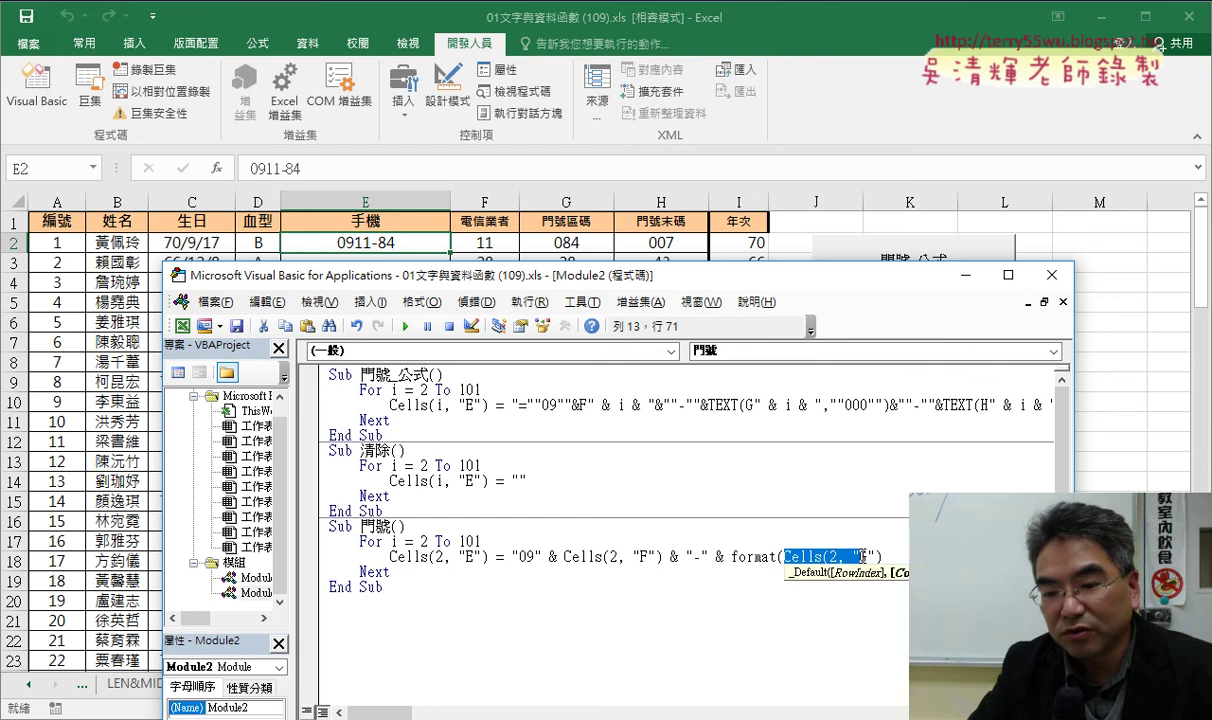
left_click_drag(785, 556, 882, 556)
left_click(892, 558)
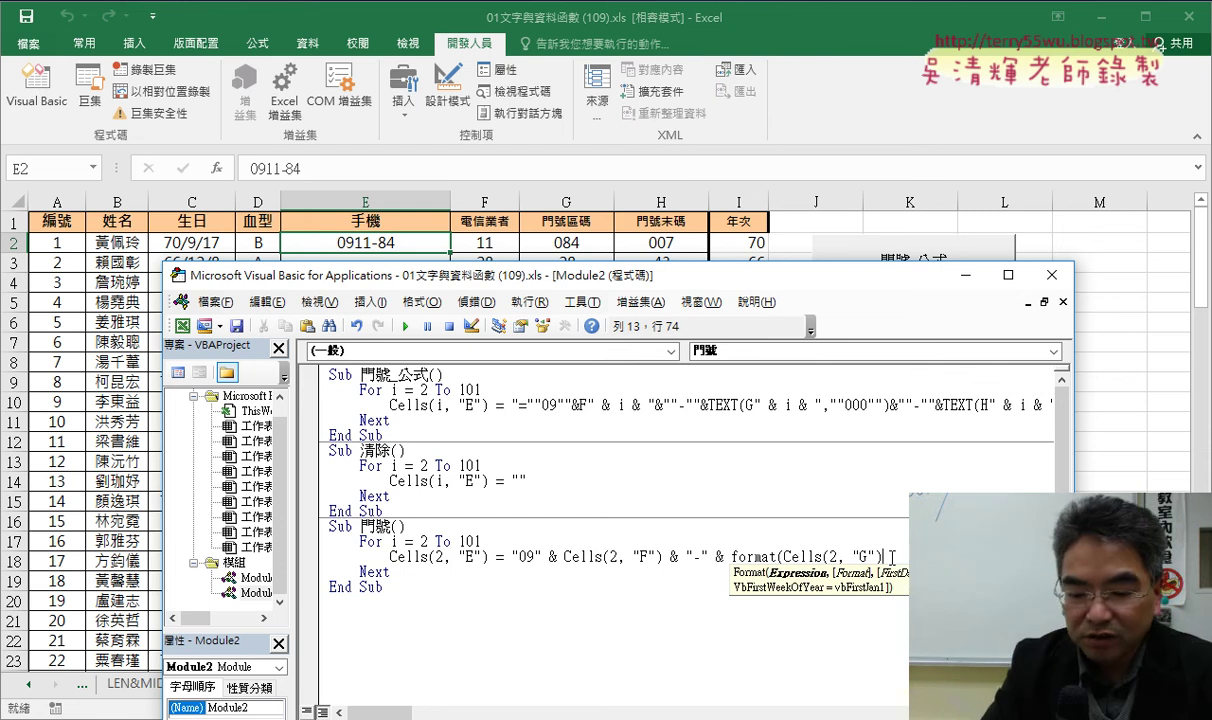
type(",\"00")
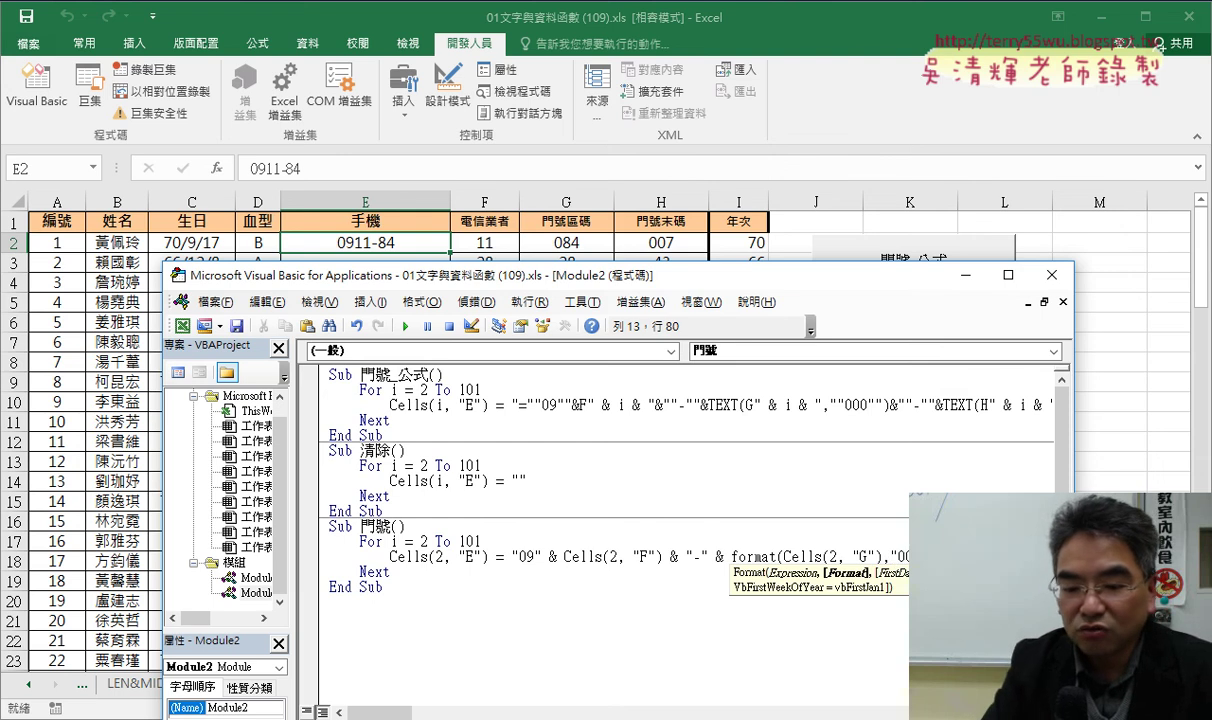
type(")")
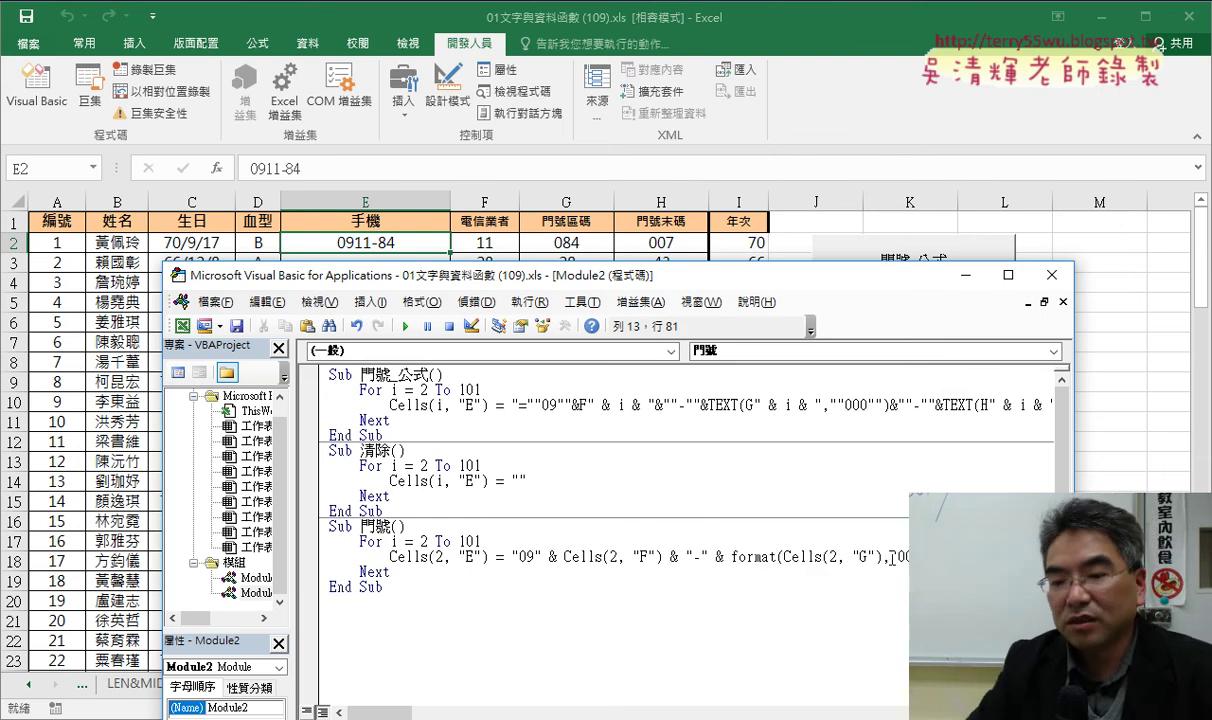
left_click_drag(784, 556, 877, 556)
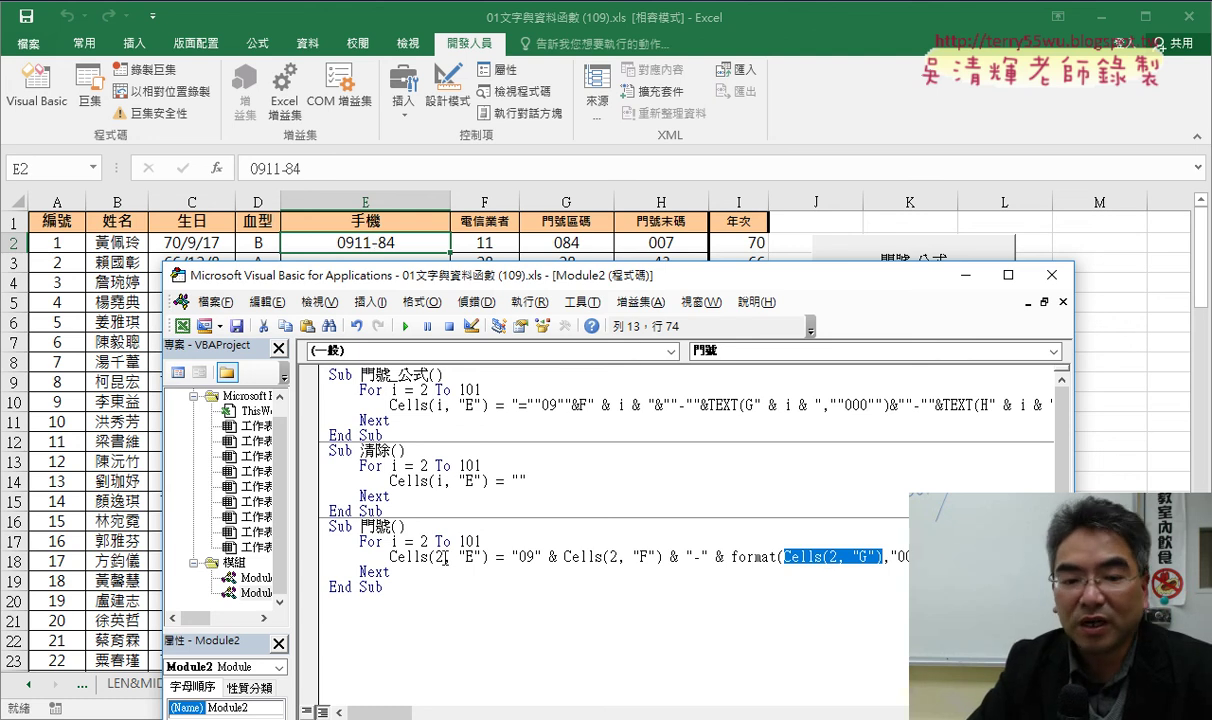
left_click(445, 556)
left_click(405, 326)
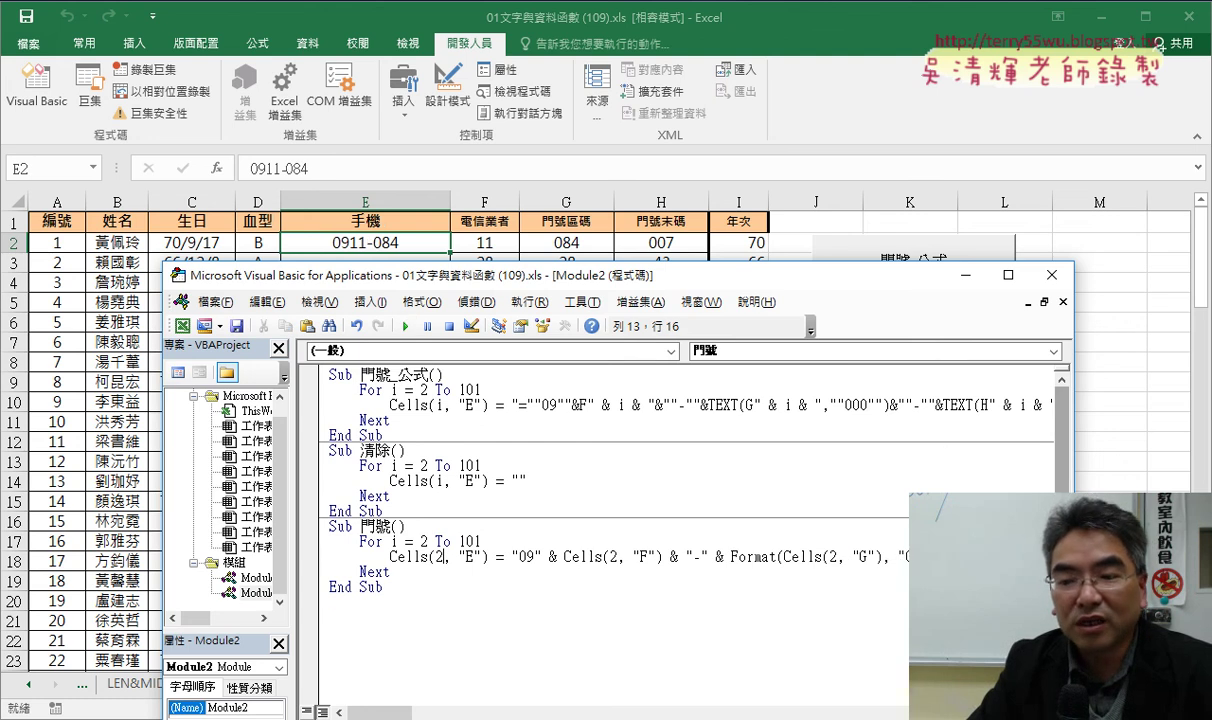
Step: Duplicate the "-" & Format(...) part at the line end, changing its column to "H"
left_click_drag(1073, 400, 1170, 400)
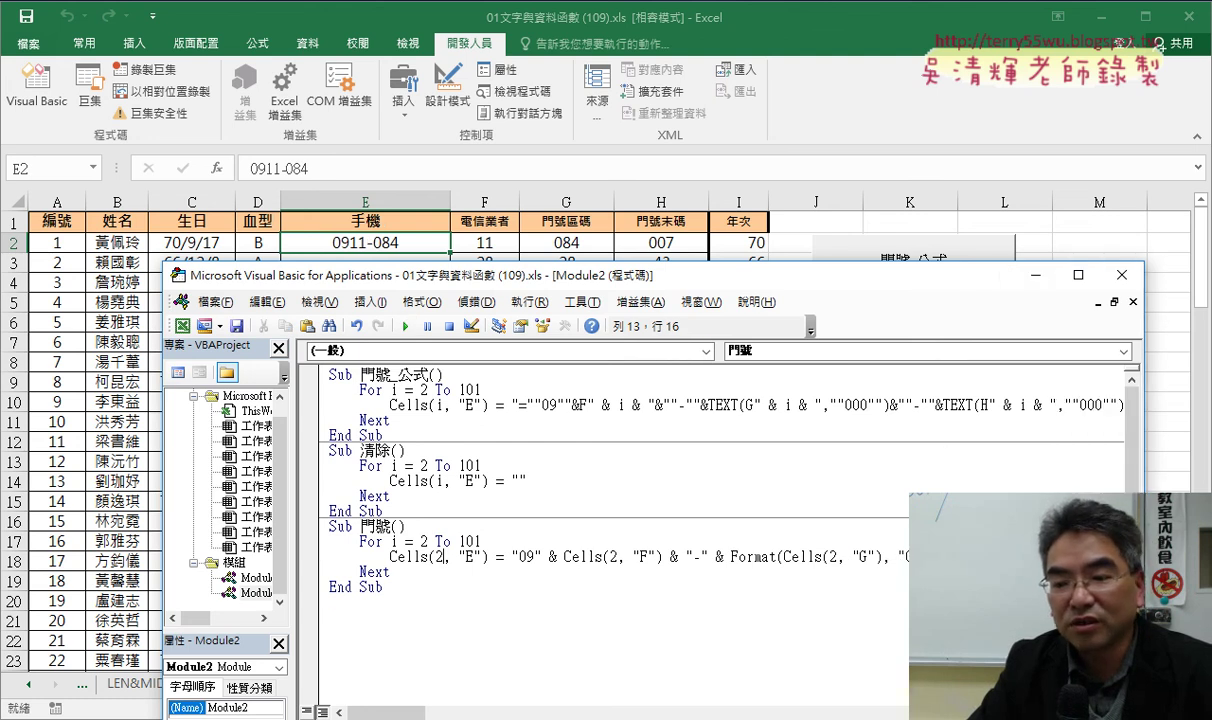
left_click_drag(905, 556, 663, 556)
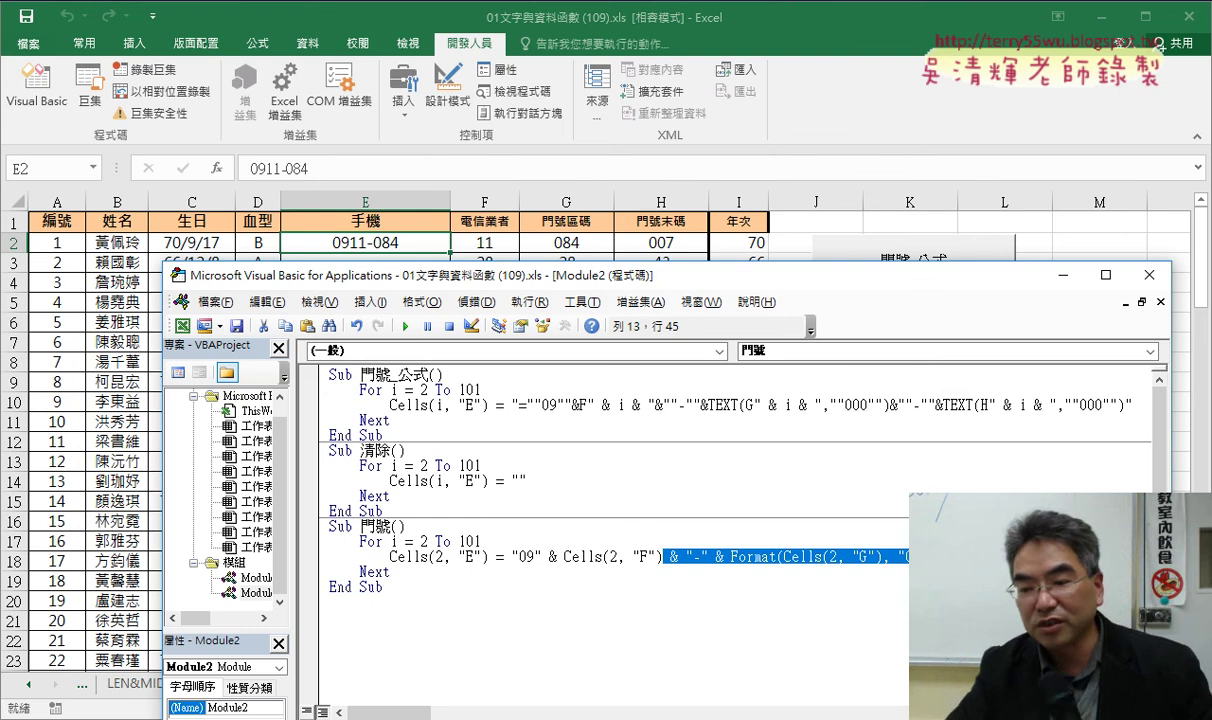
key("End")
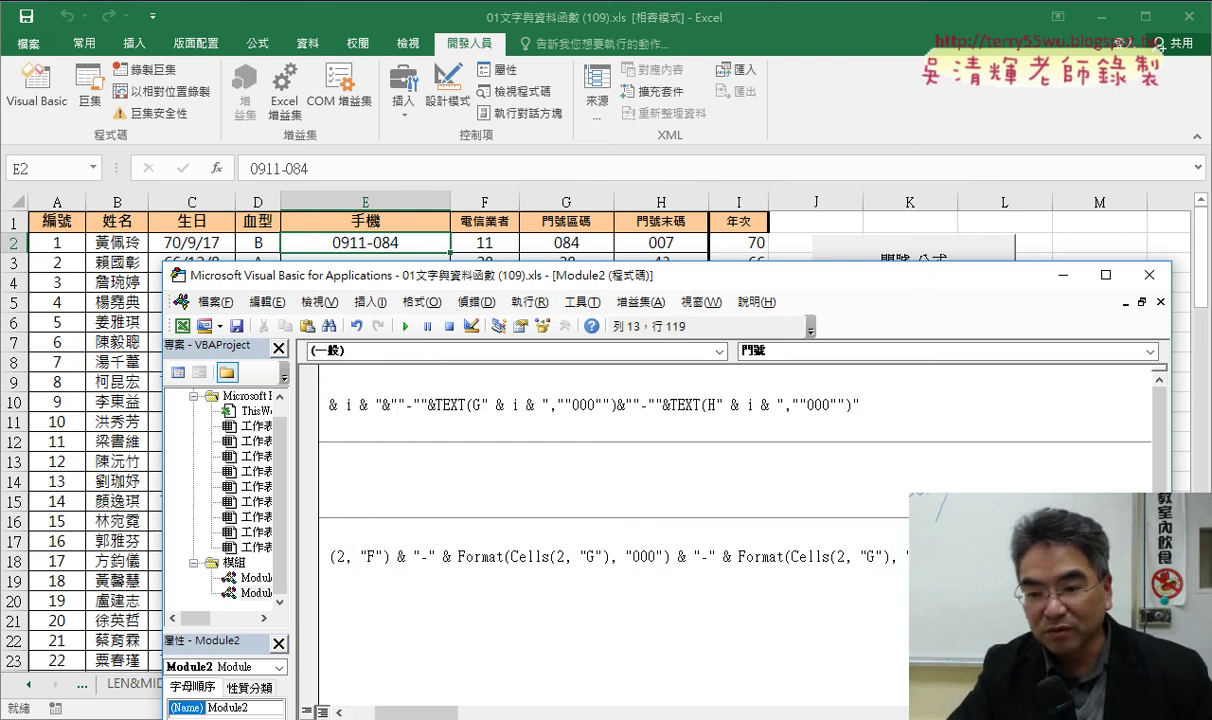
left_click(869, 556)
type("H")
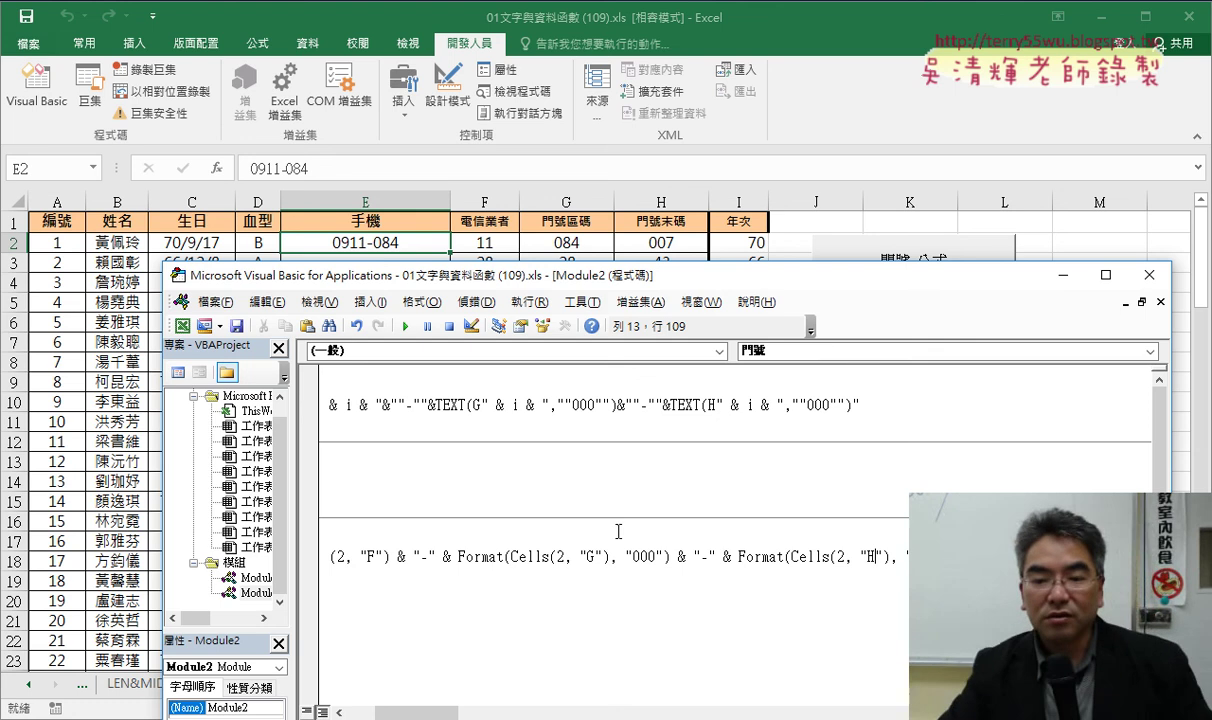
left_click_drag(420, 712, 384, 713)
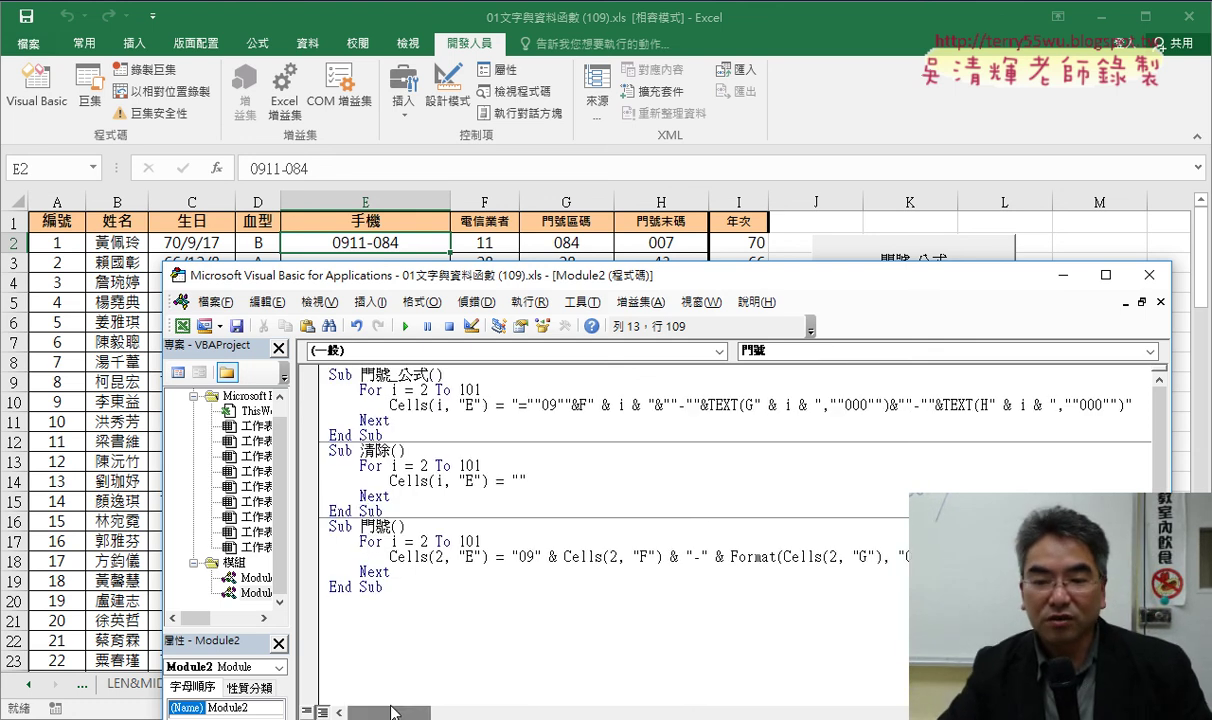
Step: Widen the code pane and editor window, then place the insertion point before Format
left_click_drag(291, 530, 229, 530)
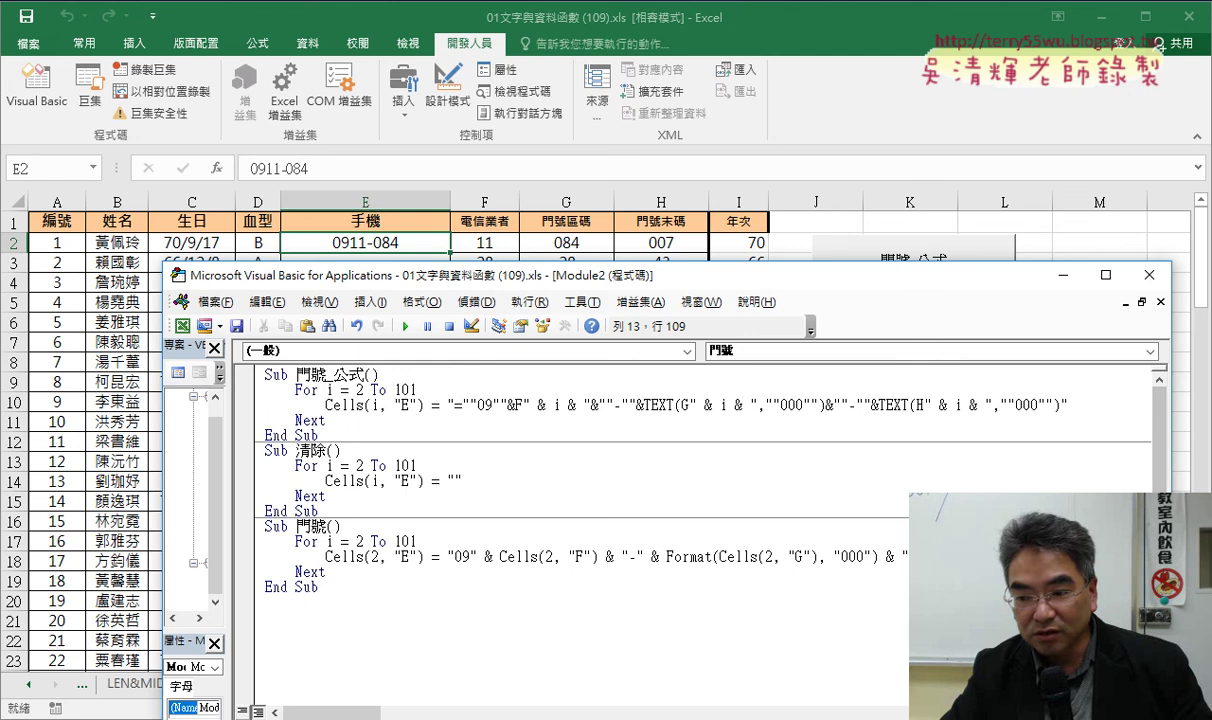
left_click_drag(1170, 600, 1197, 600)
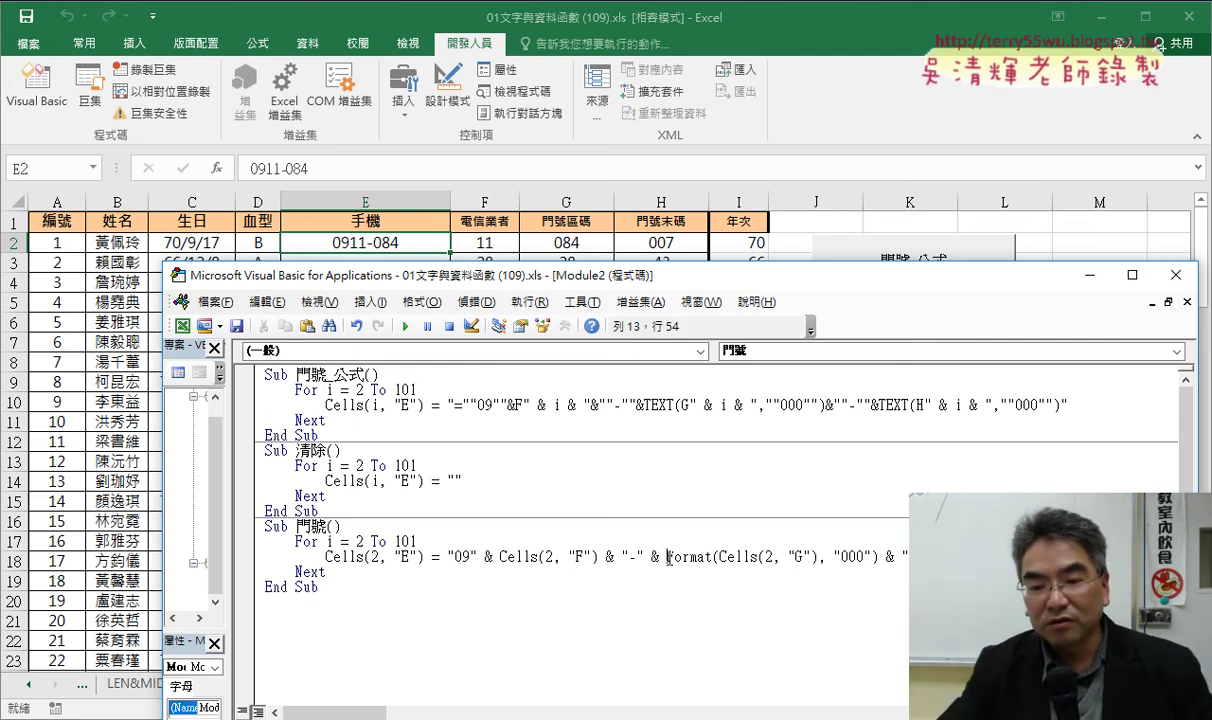
left_click_drag(668, 556, 720, 557)
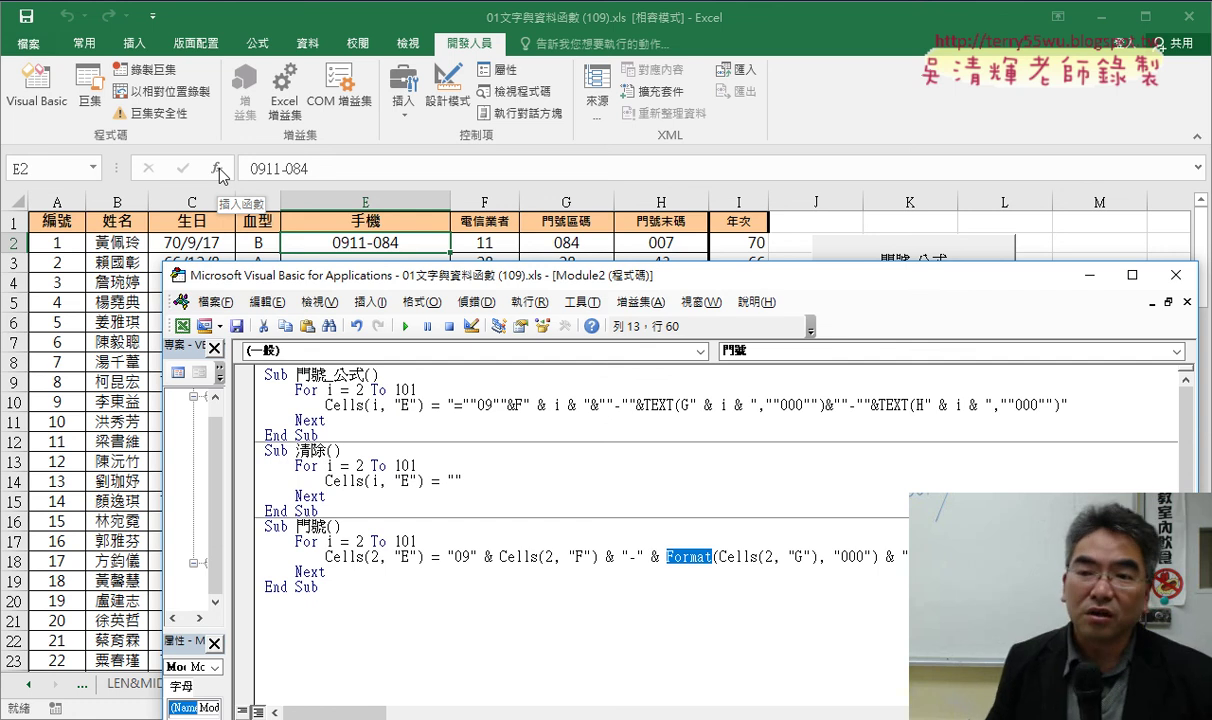
left_click(669, 560)
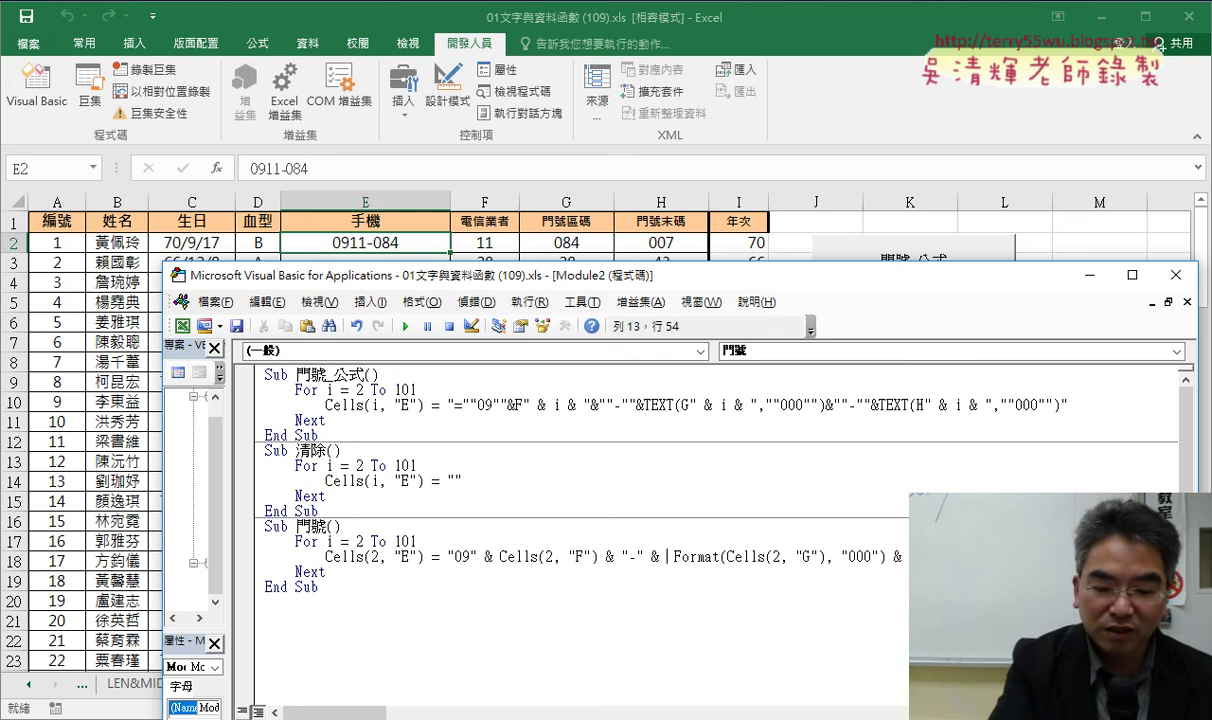
Step: Change Format to vba.Format on the 門號 line, removing the extra space before its arguments
type("vba")
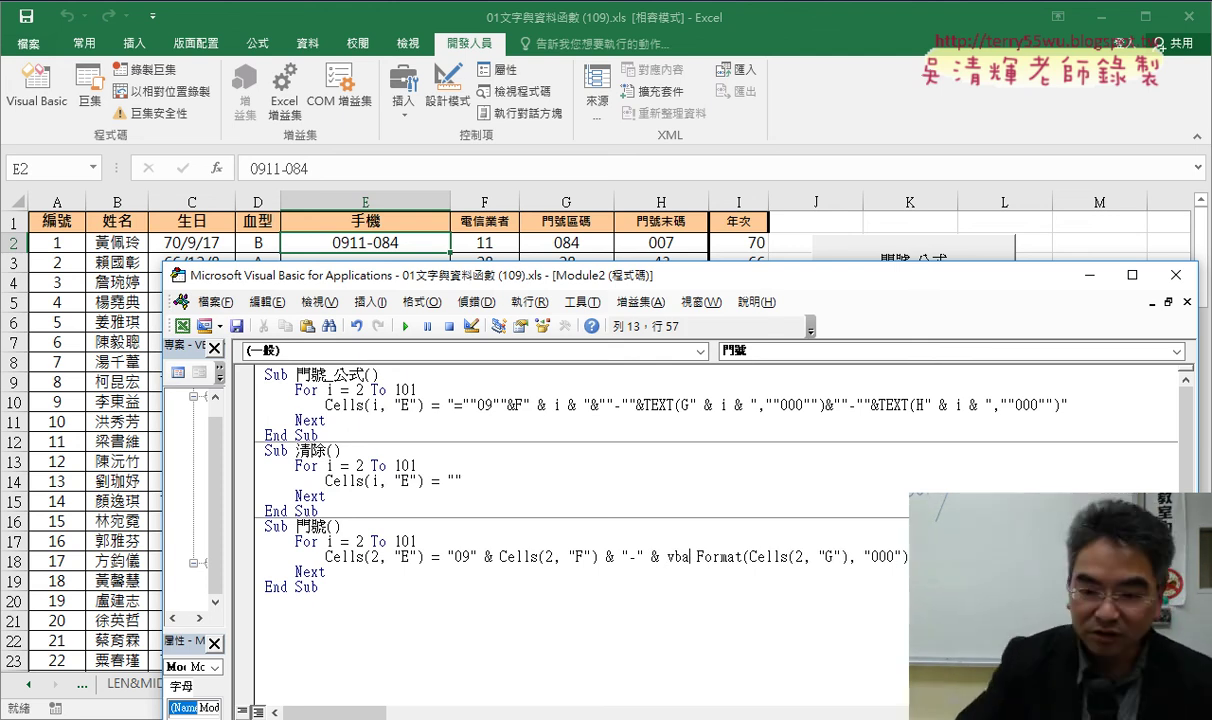
type(".")
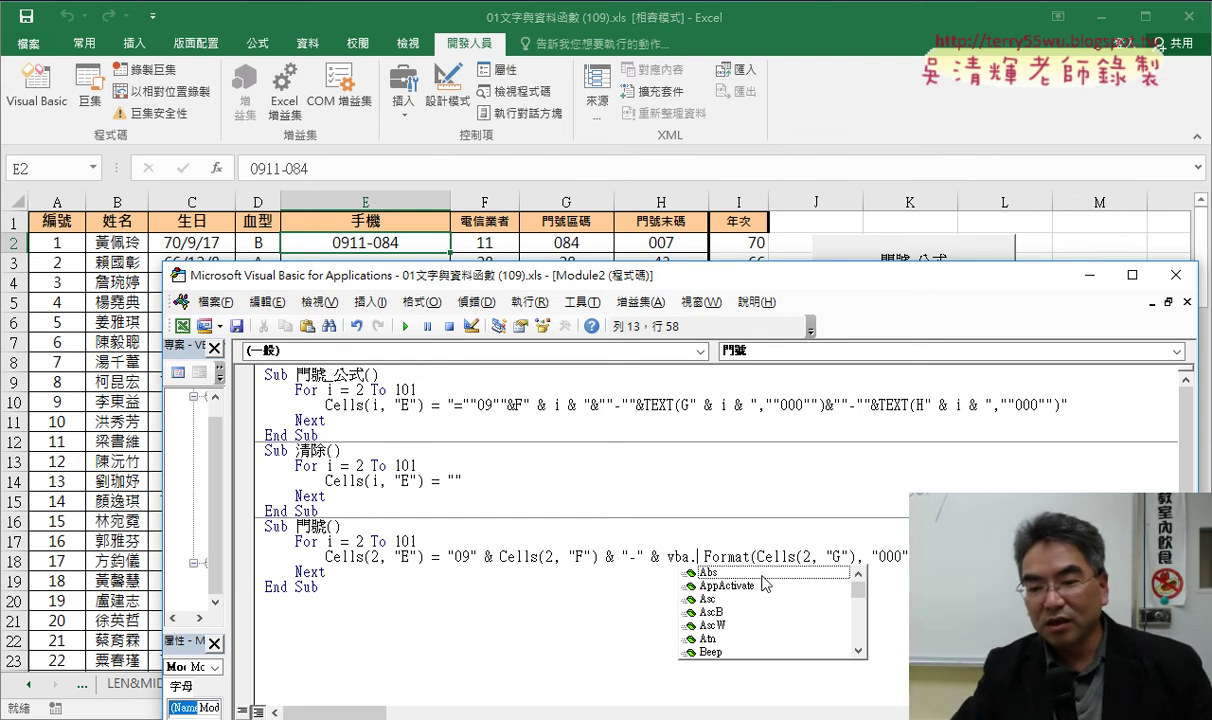
left_click_drag(861, 597, 861, 652)
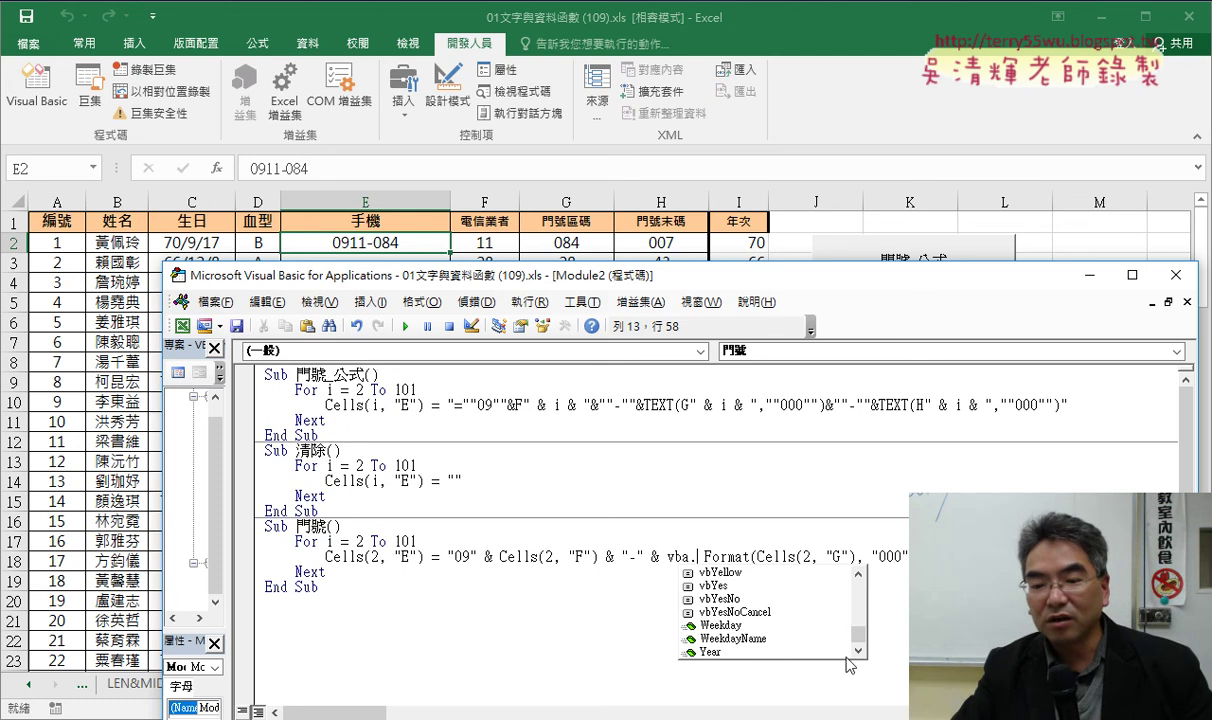
scroll(817, 605, "up", 5)
scroll(800, 610, "up", 15)
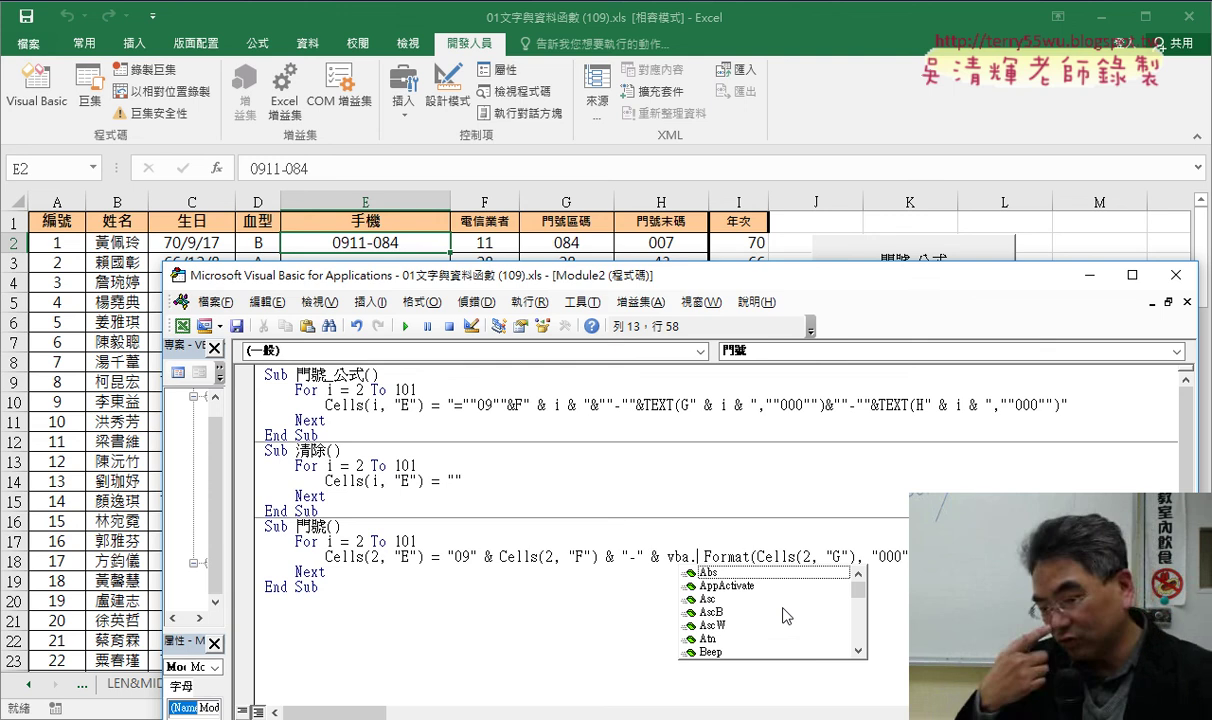
key("Delete")
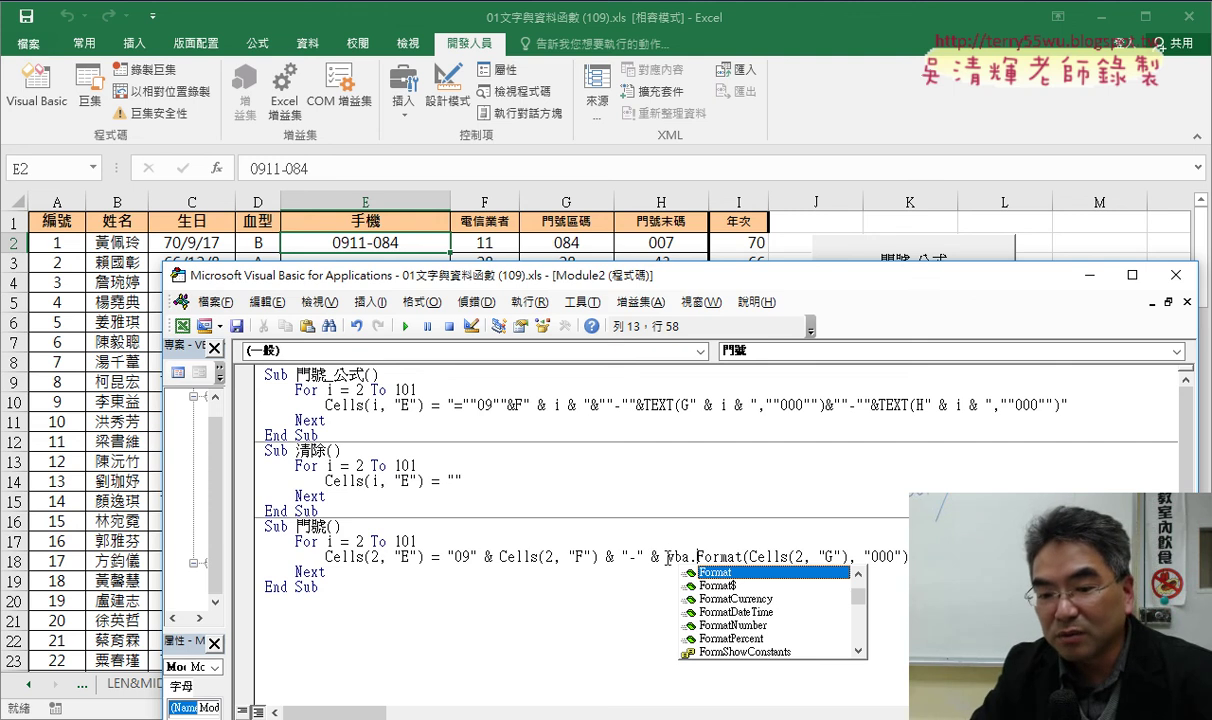
left_click_drag(667, 557, 697, 557)
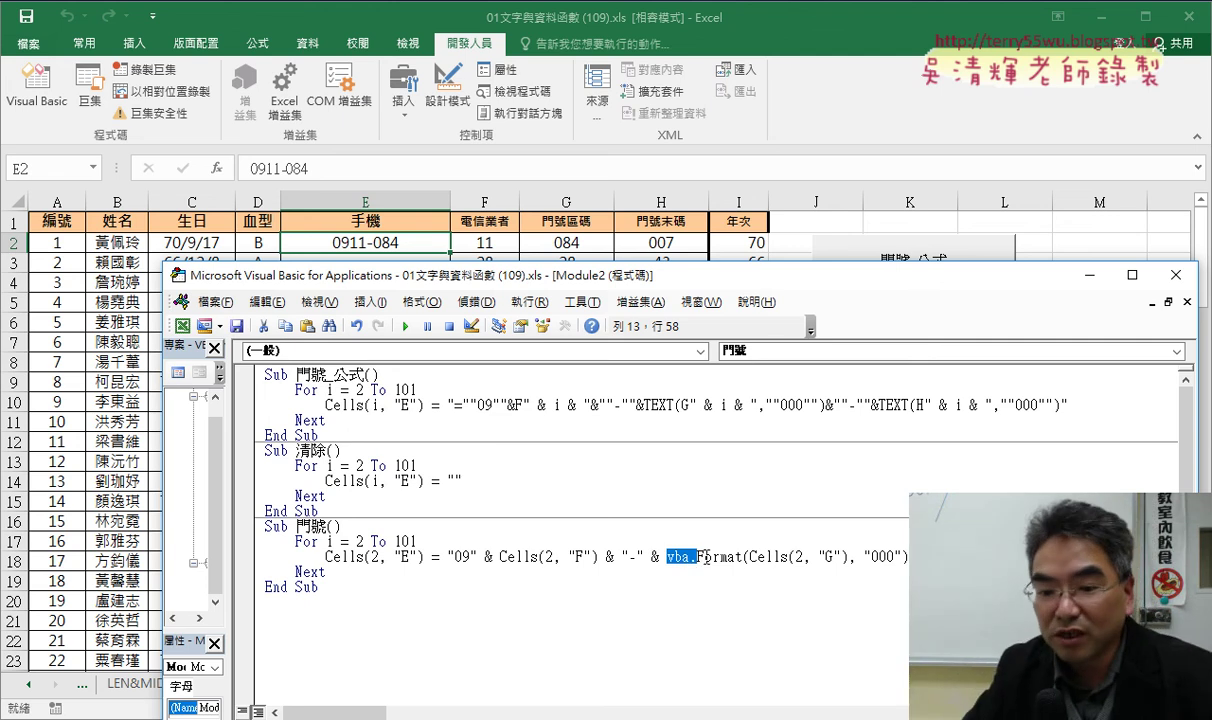
left_click_drag(690, 556, 703, 560)
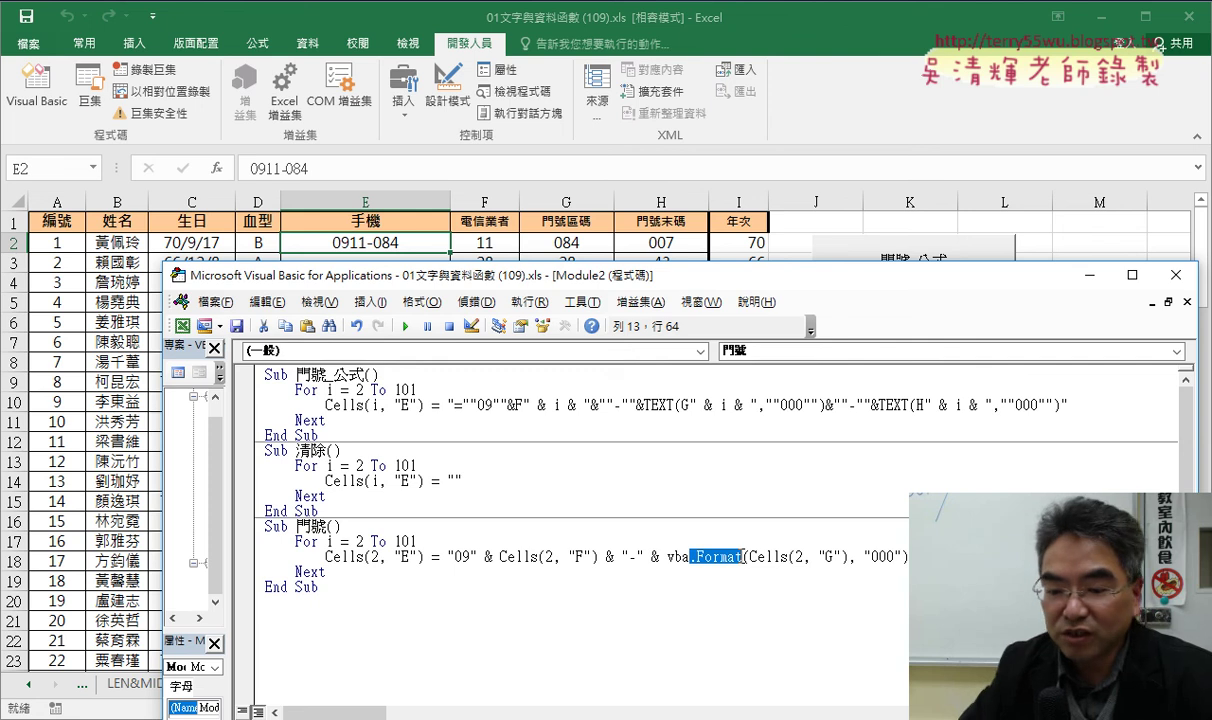
key("Delete")
type("vba")
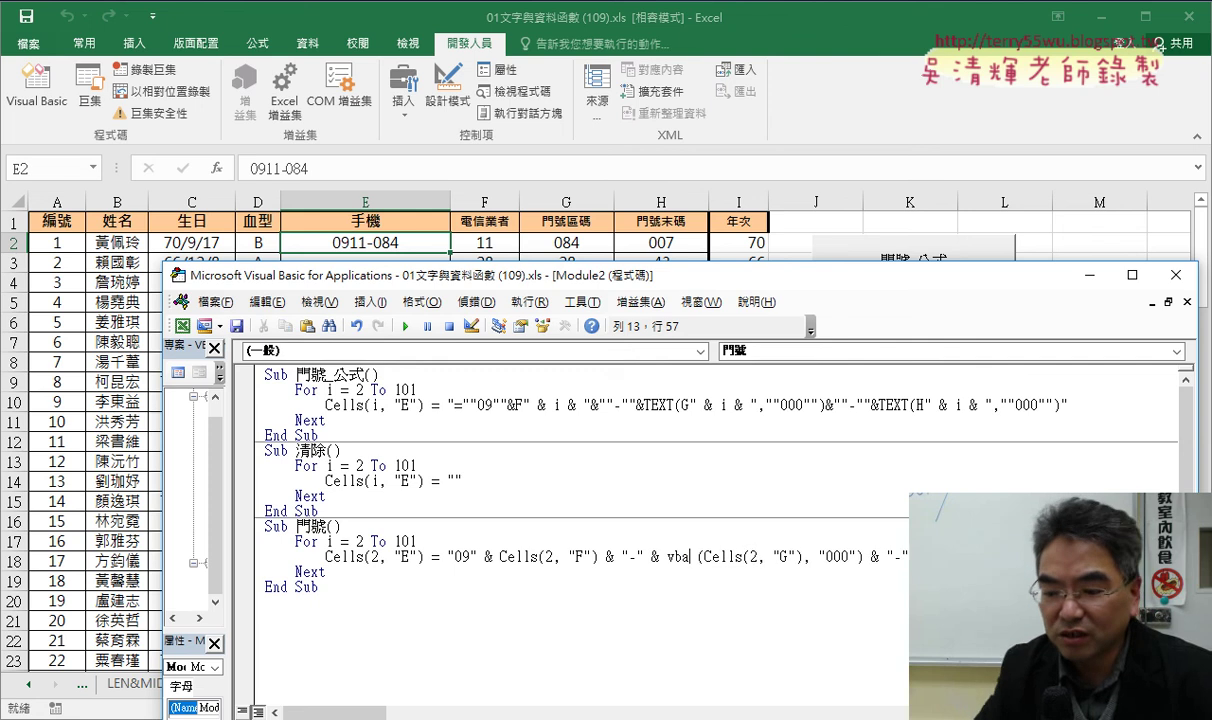
type(".f")
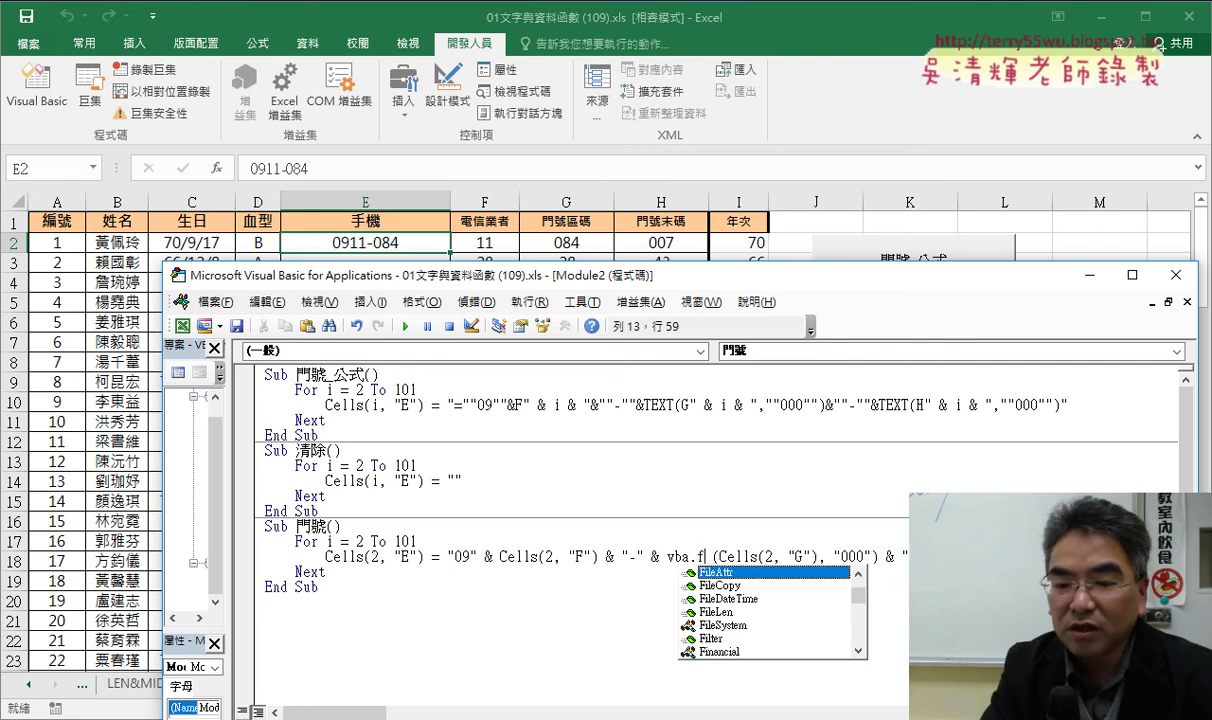
type("ormat")
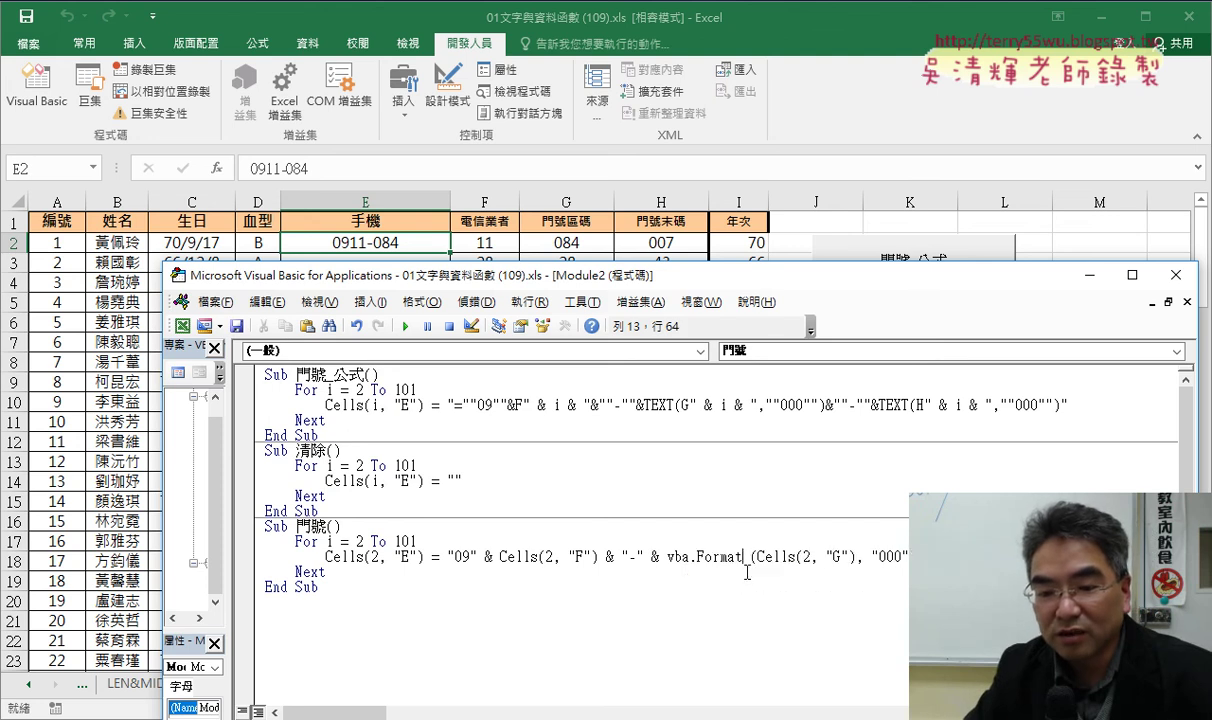
double_click(744, 572)
key("Delete")
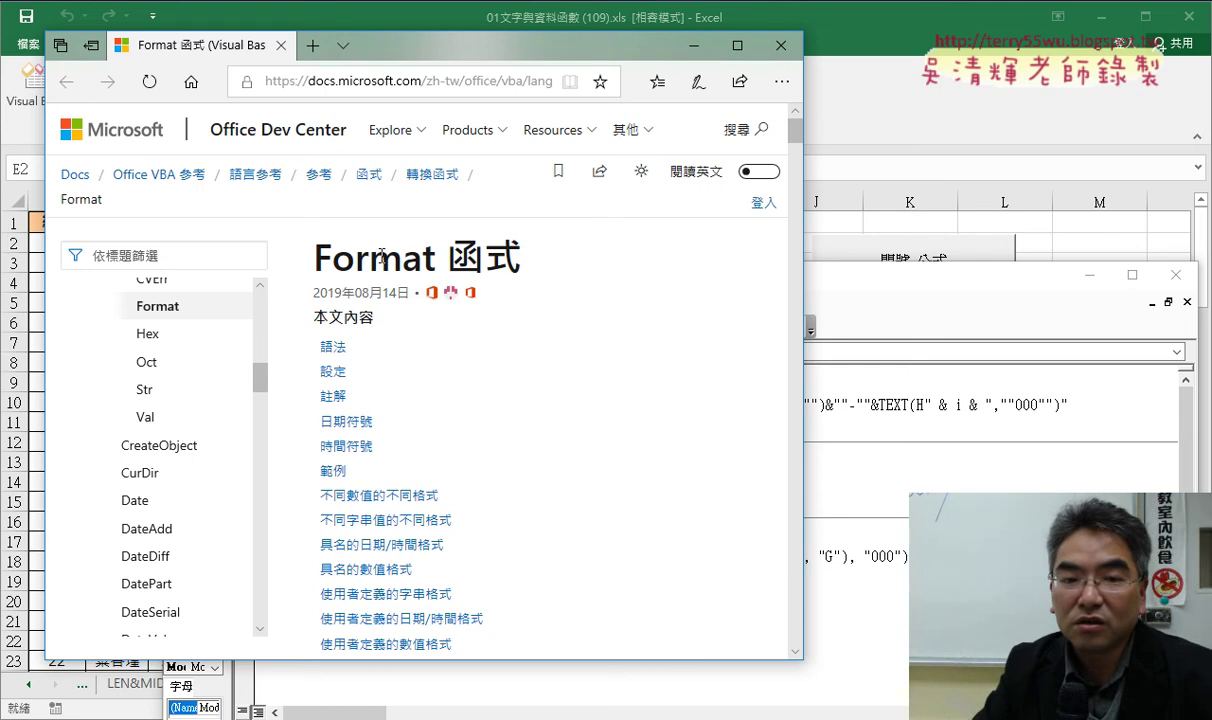
Step: Widen the Edge window, dismiss the favorites import prompt, and read what Format returns
left_click_drag(805, 135, 1151, 135)
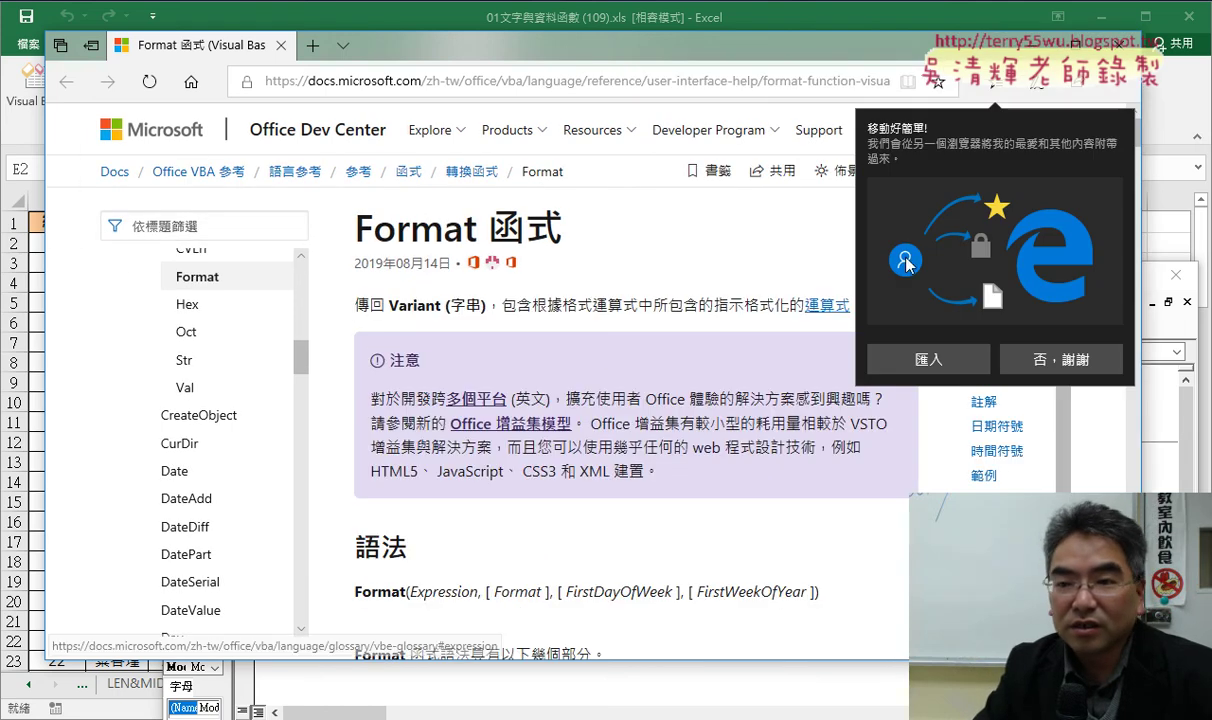
left_click(1027, 362)
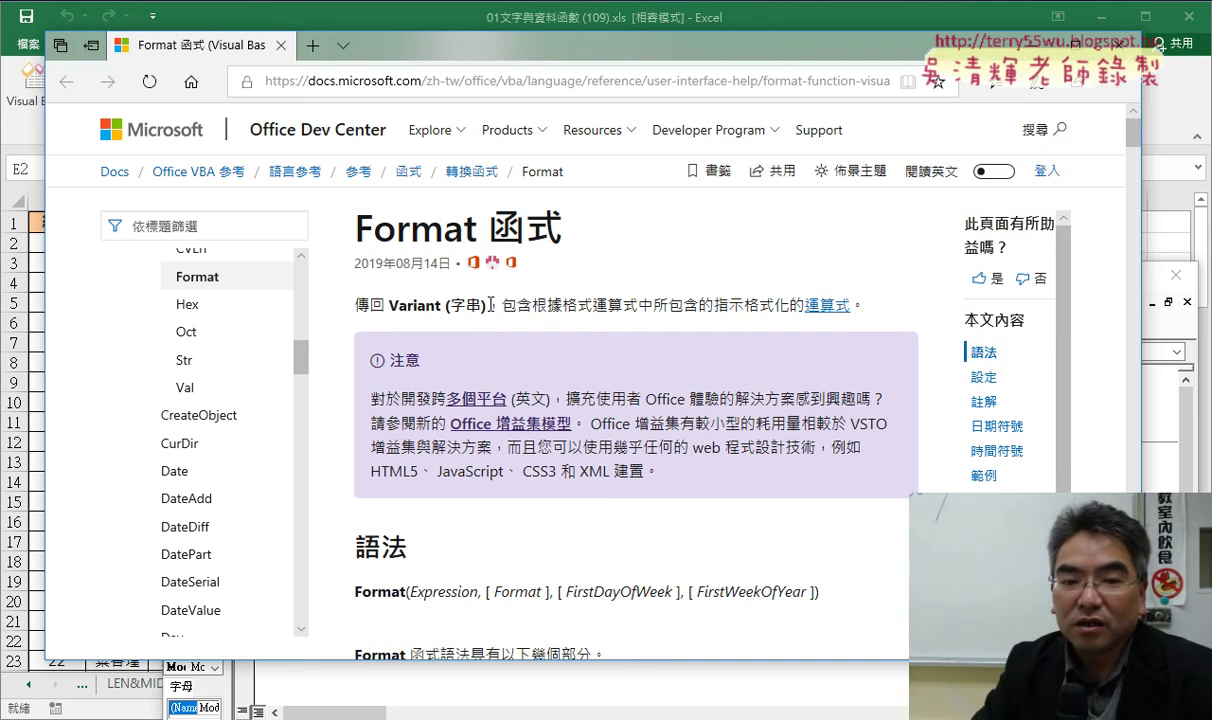
left_click_drag(391, 306, 447, 305)
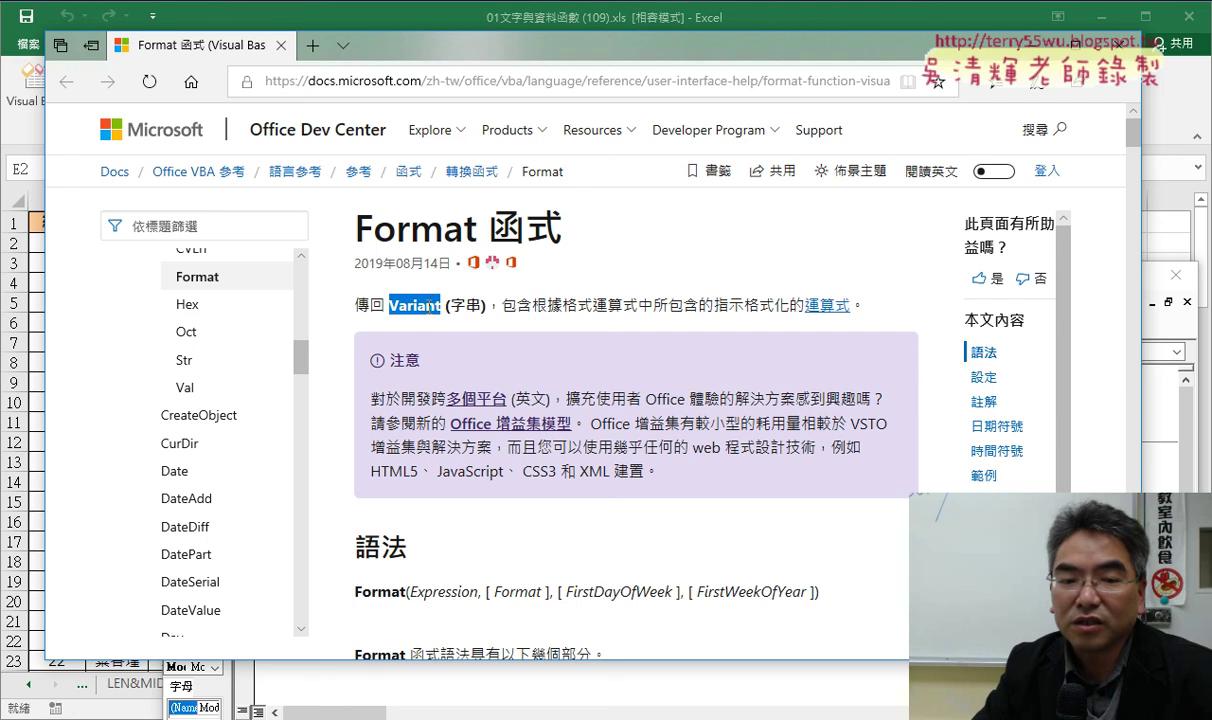
left_click(460, 313)
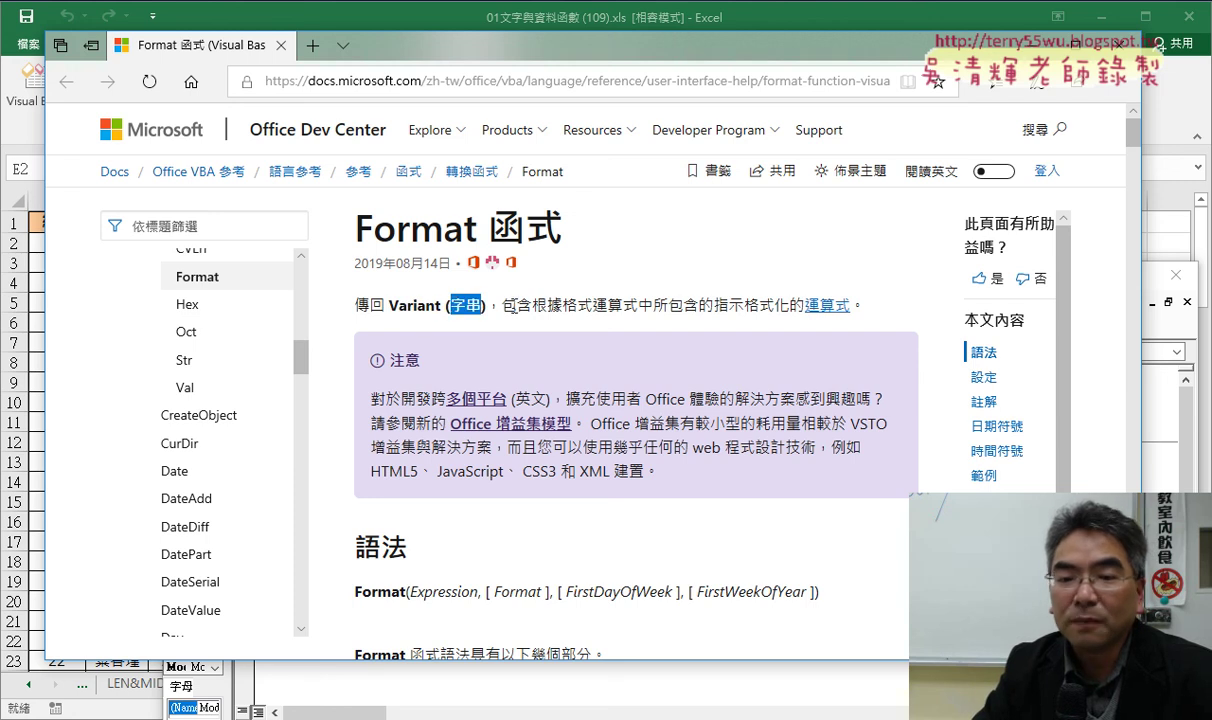
left_click_drag(503, 306, 772, 306)
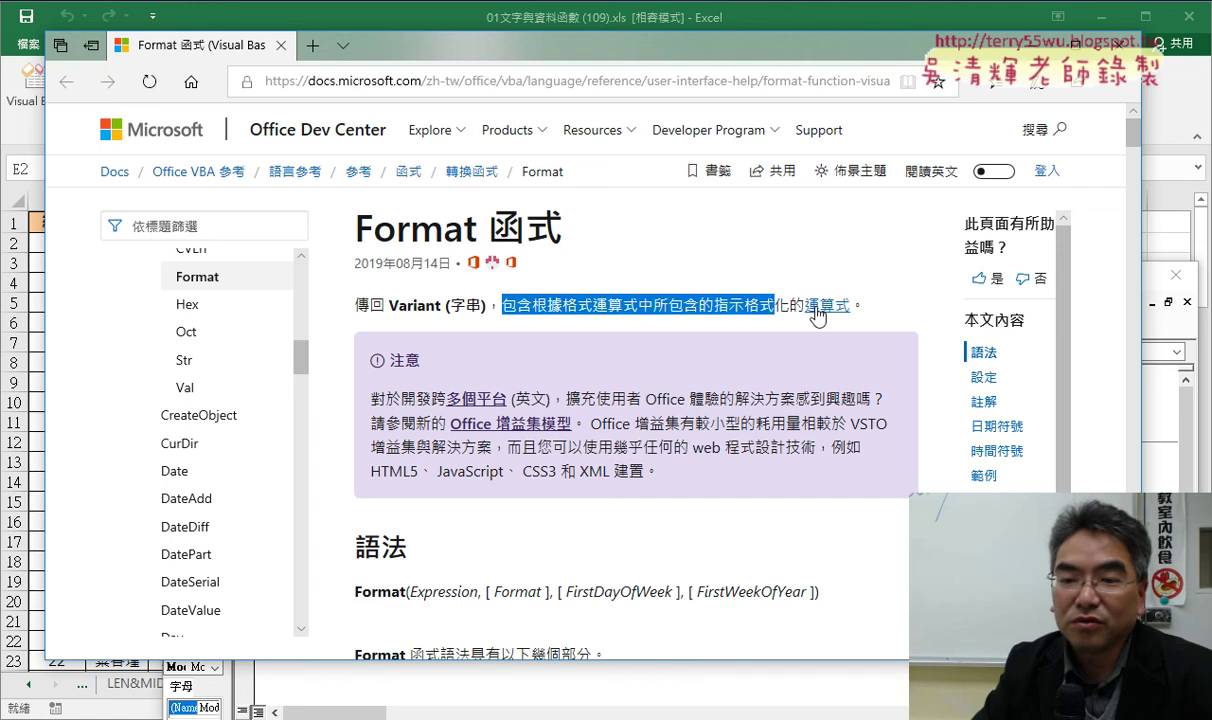
left_click(663, 310)
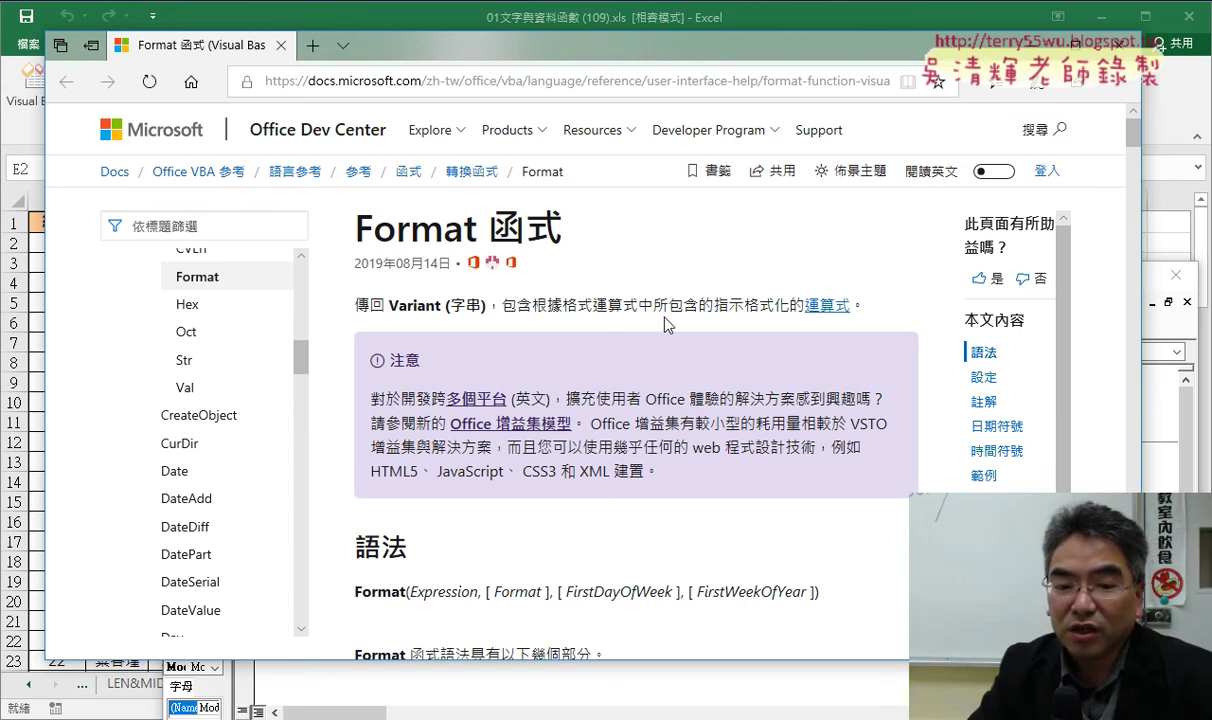
scroll(634, 307, "down", 3)
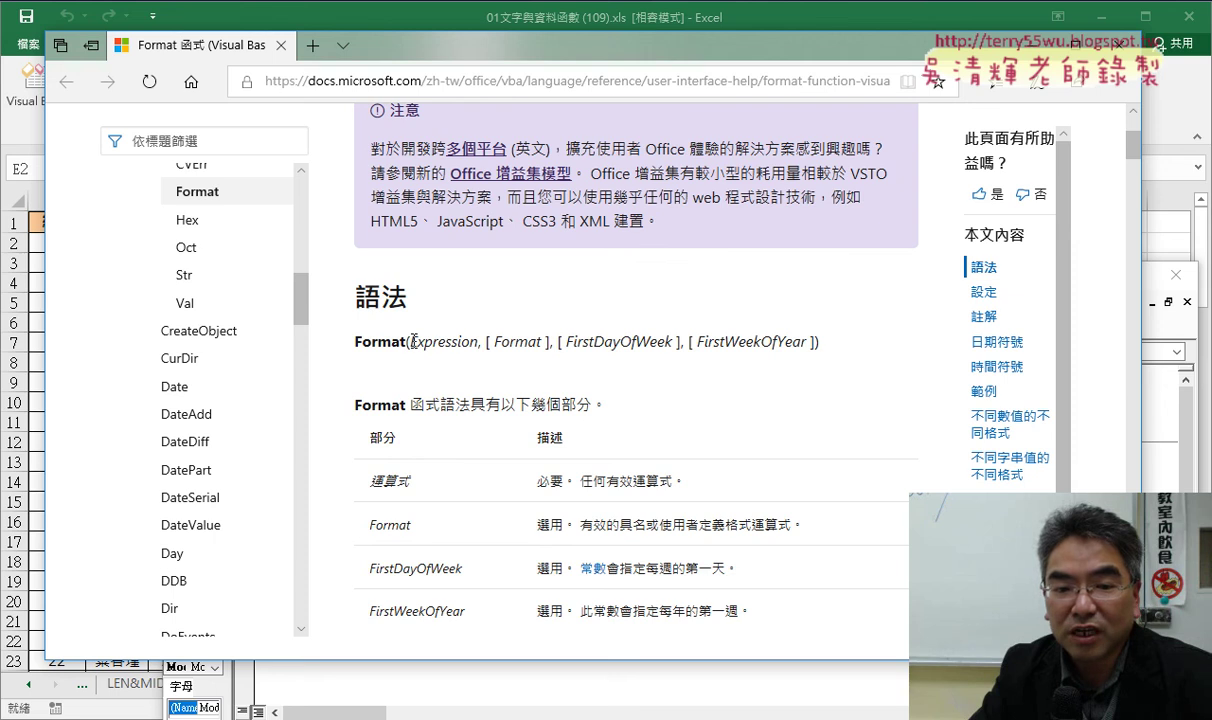
Step: Scroll from the Expression syntax down to the example Format(MyTime, "hh:mm:ss AM/PM")
left_click_drag(411, 341, 470, 341)
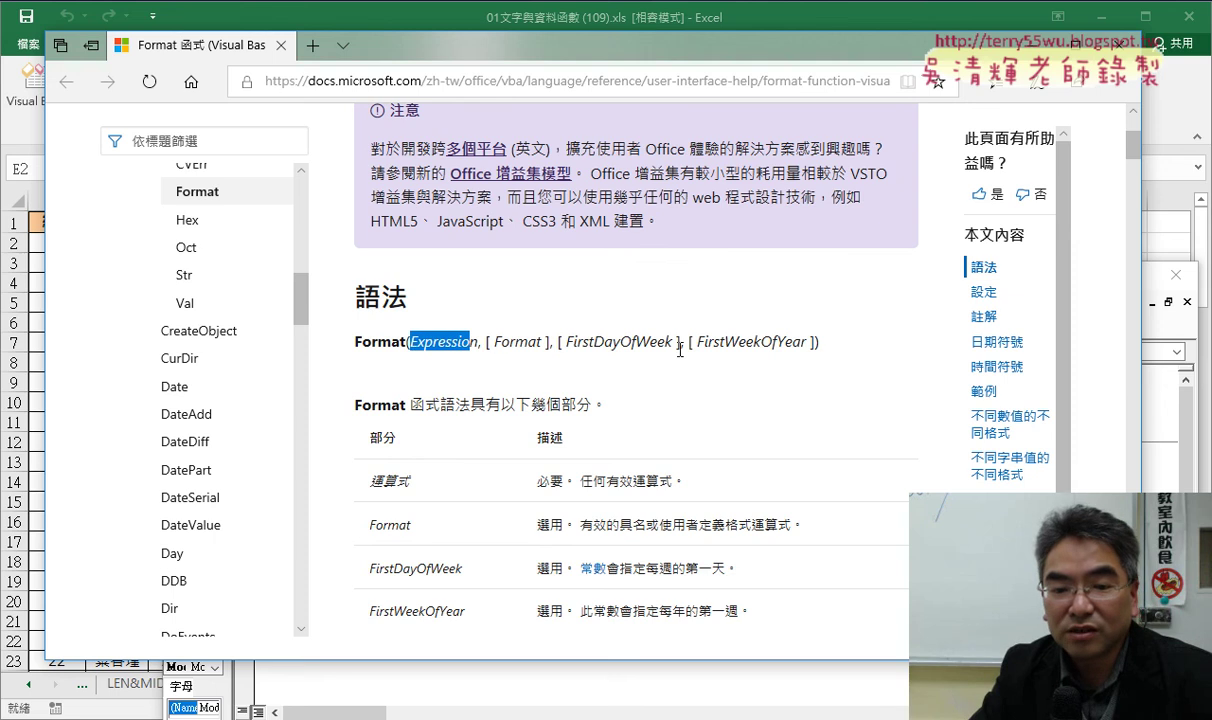
scroll(680, 349, "down", 2)
scroll(676, 416, "down", 2)
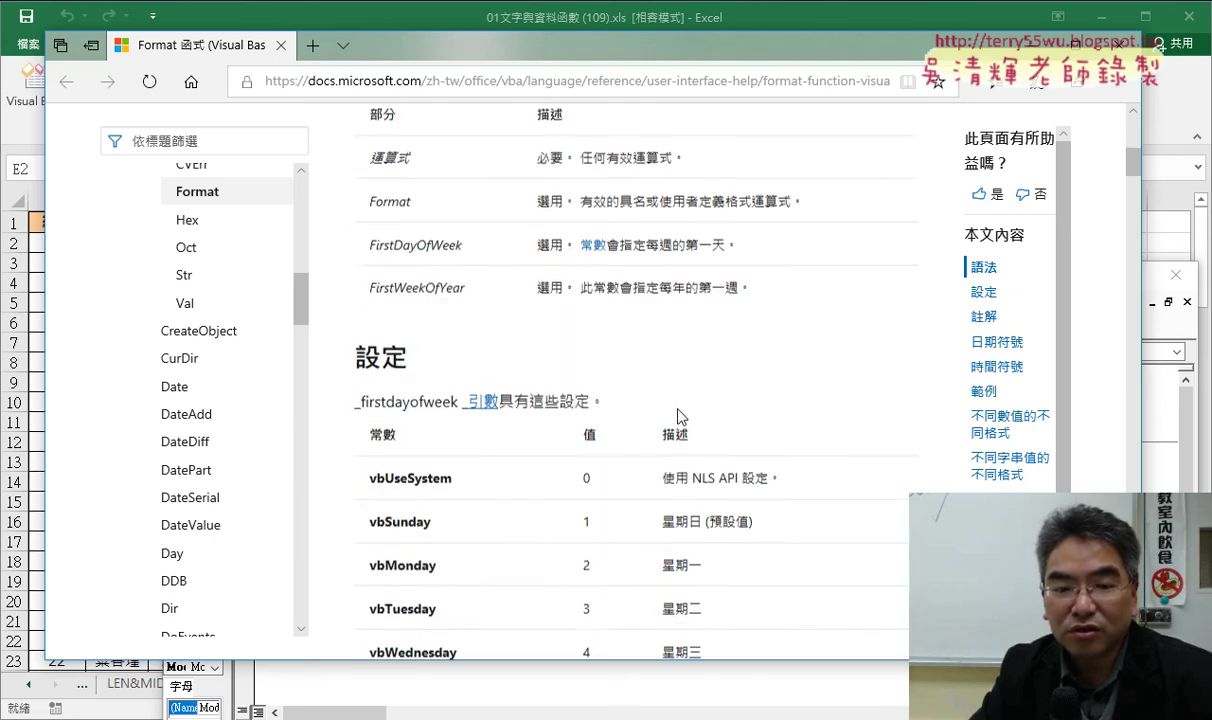
scroll(660, 385, "down", 2)
scroll(660, 380, "down", 2)
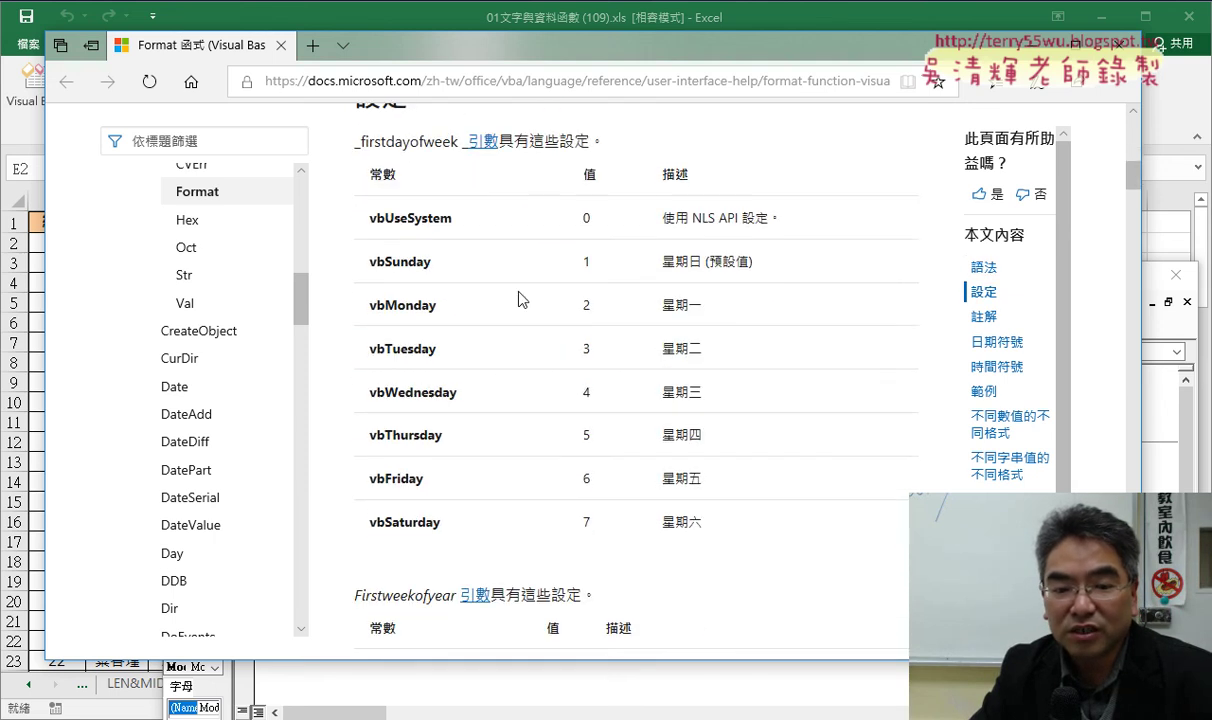
scroll(706, 425, "down", 3)
scroll(706, 428, "down", 1)
scroll(707, 433, "down", 4)
scroll(705, 433, "down", 2)
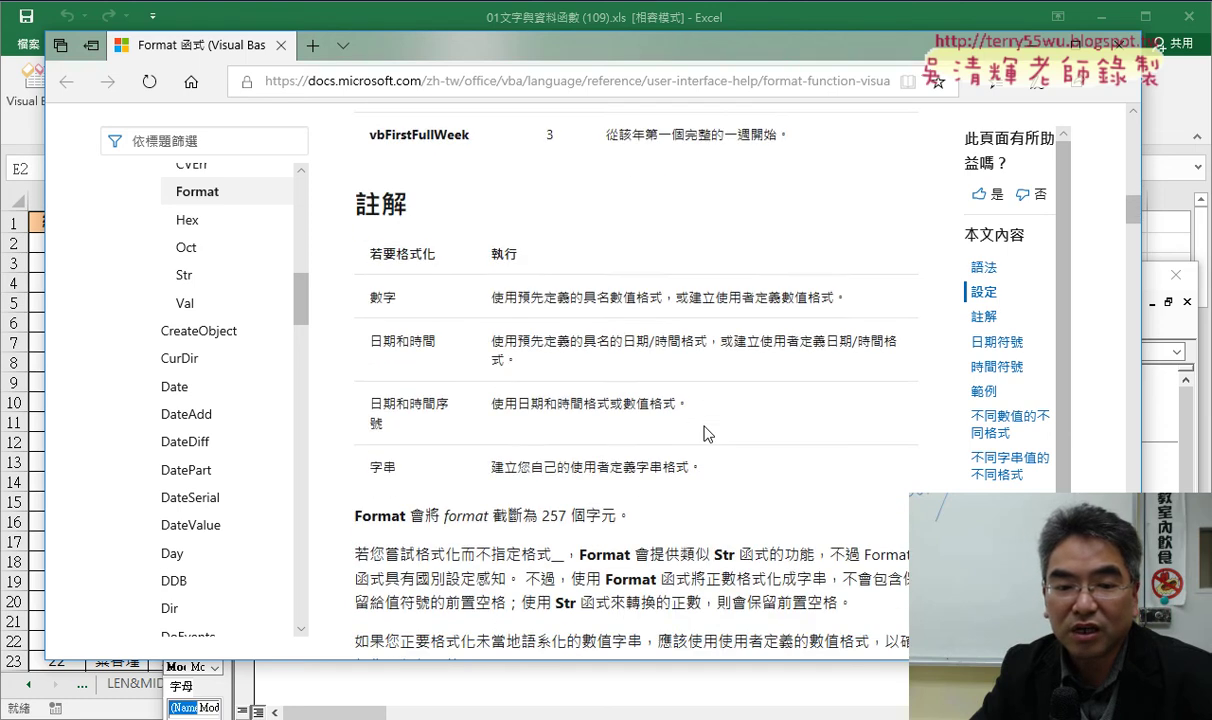
scroll(706, 430, "down", 2)
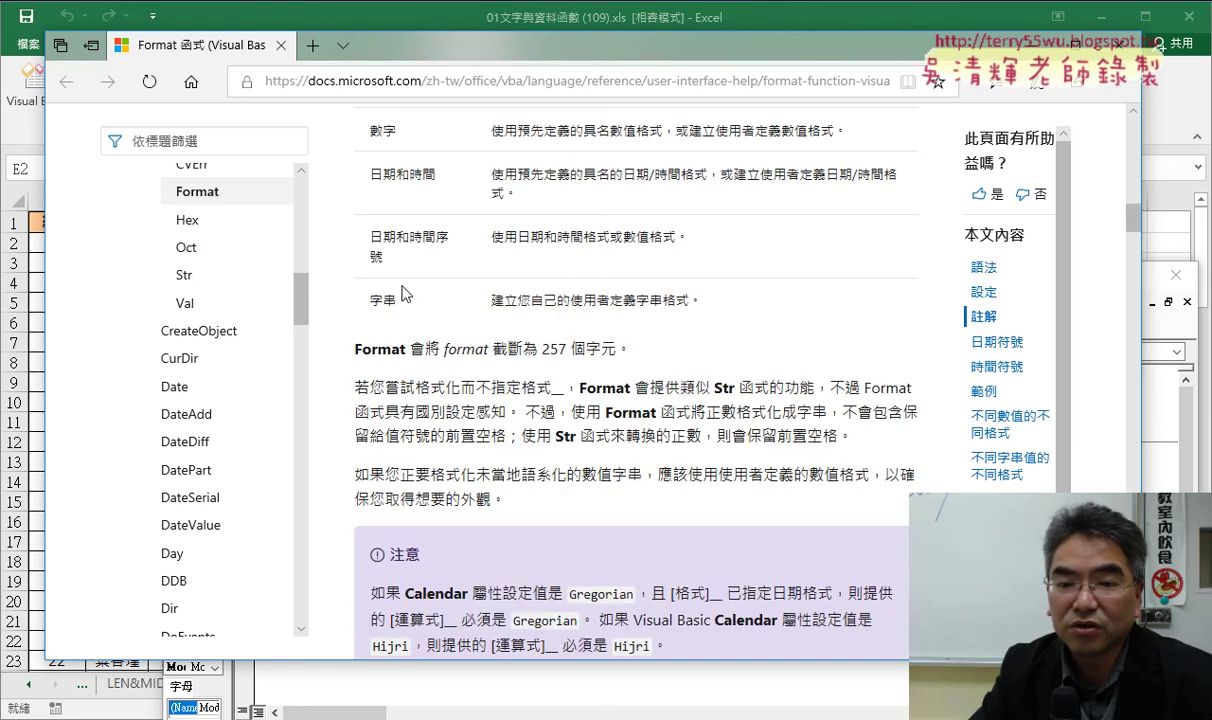
scroll(646, 330, "down", 2)
scroll(646, 330, "down", 2)
scroll(648, 330, "down", 1)
scroll(687, 357, "down", 3)
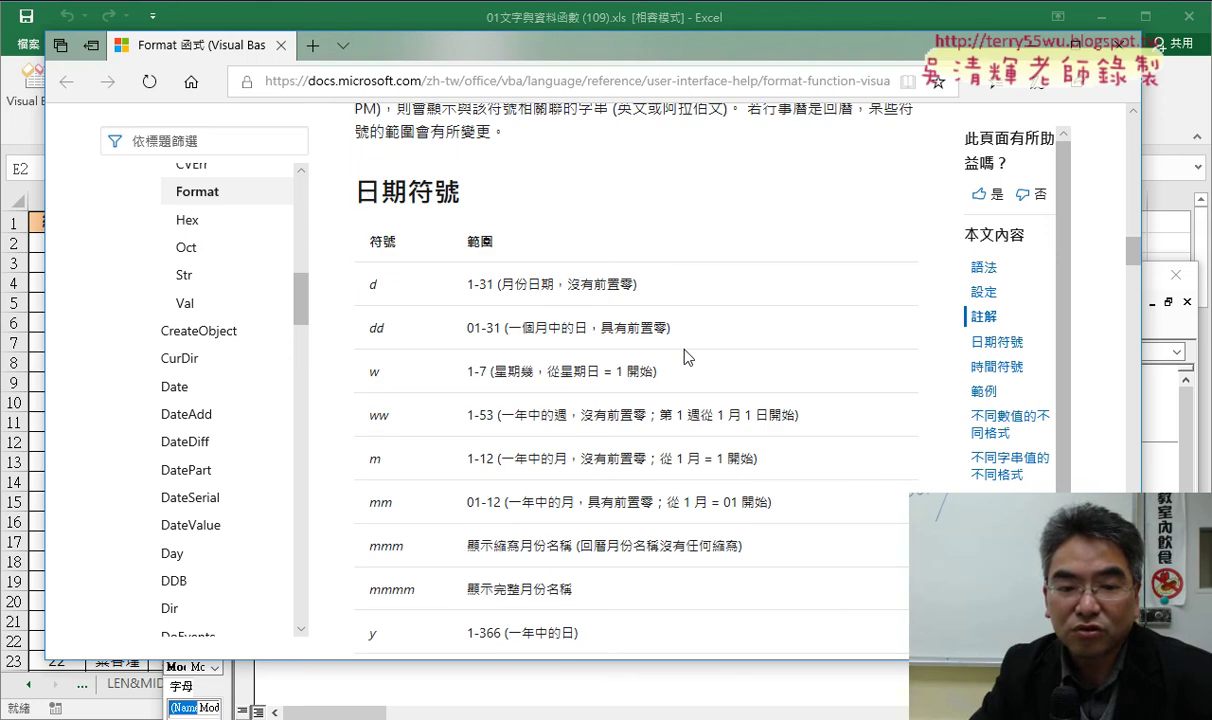
scroll(520, 330, "down", 3)
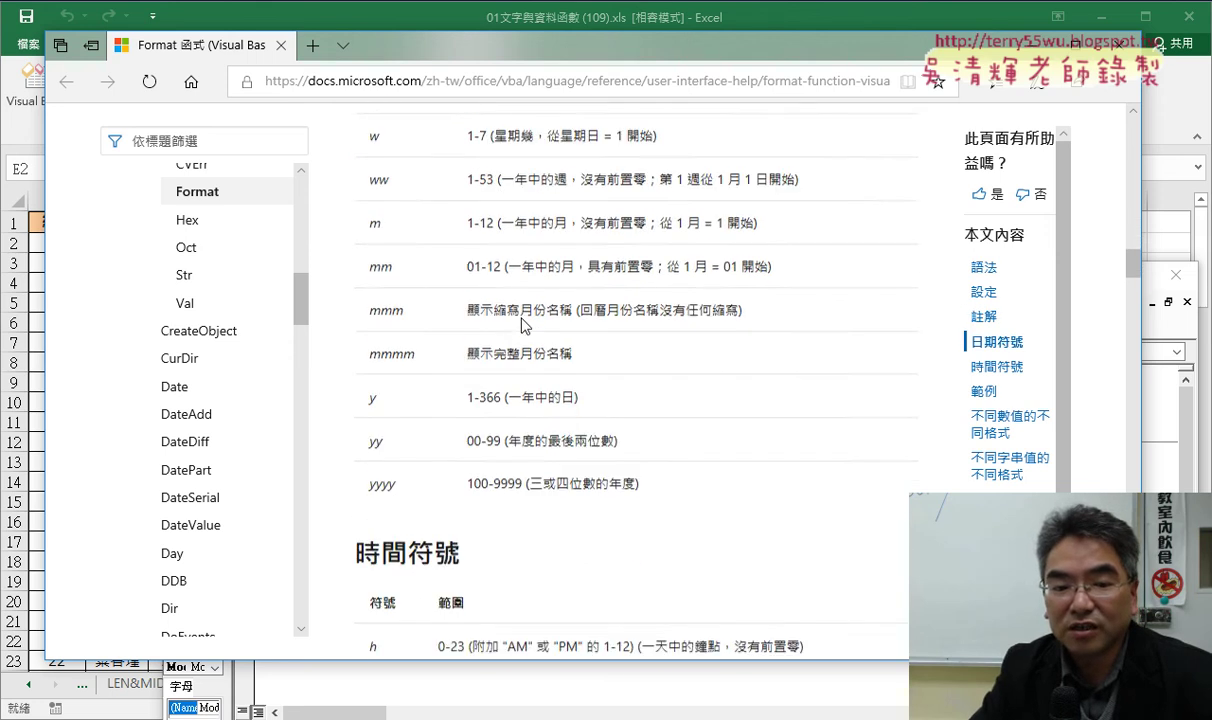
scroll(521, 325, "down", 2)
scroll(508, 408, "down", 1)
scroll(508, 404, "down", 3)
scroll(508, 404, "down", 2)
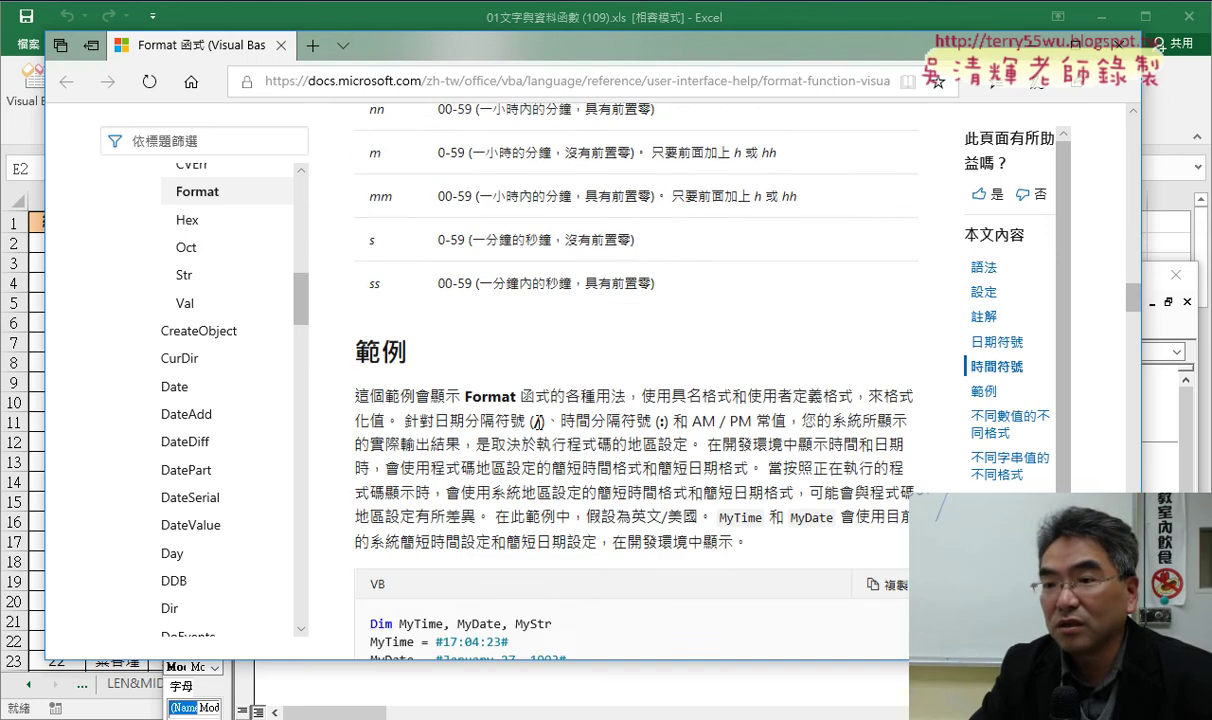
scroll(508, 395, "down", 3)
scroll(538, 416, "down", 1)
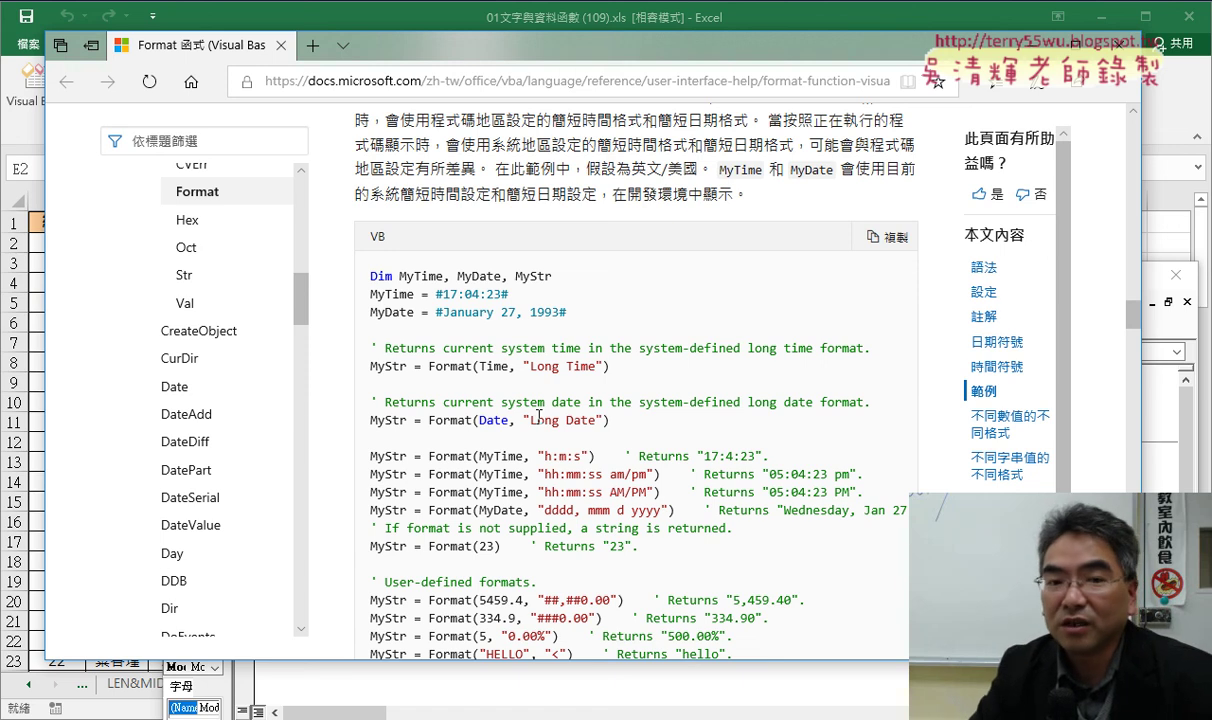
scroll(538, 416, "up", 1)
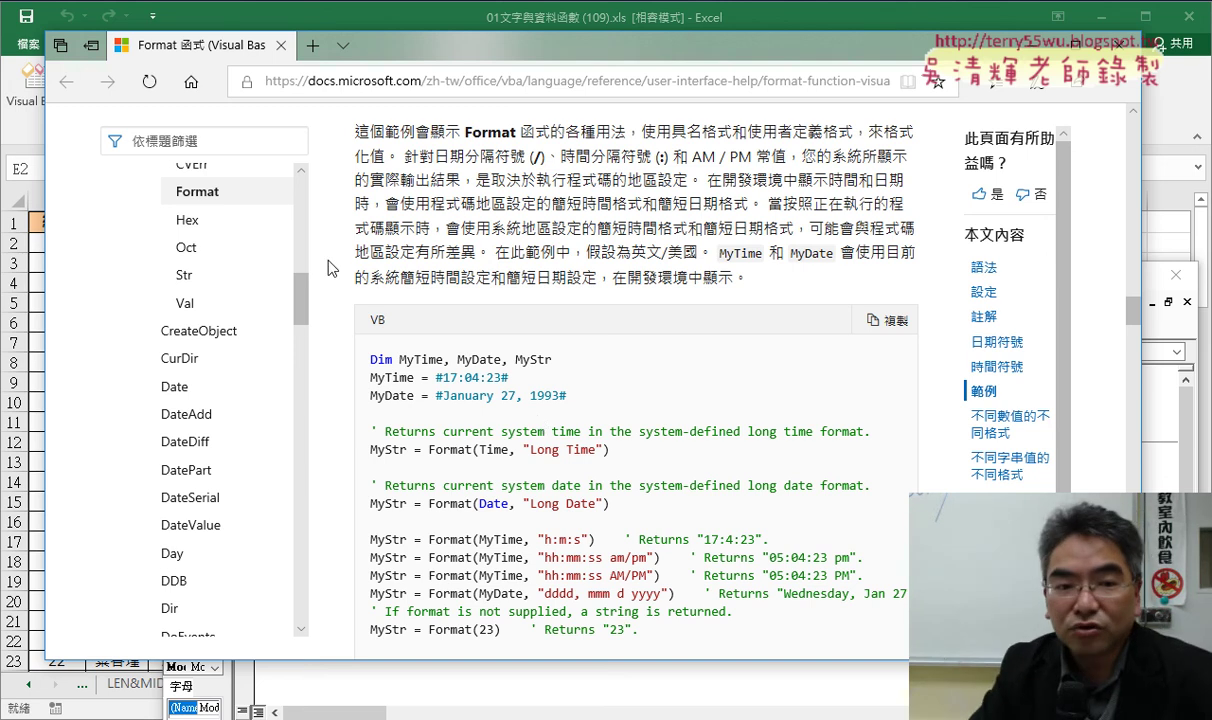
scroll(305, 287, "up", 3)
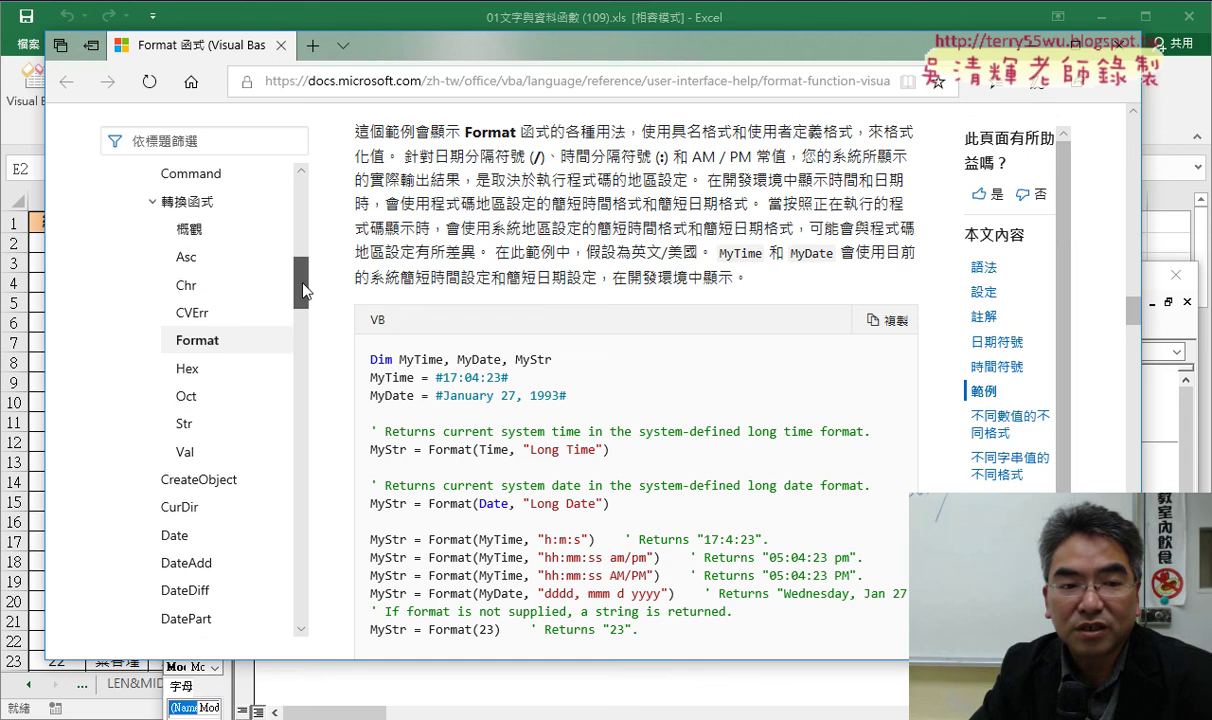
Step: Toggle the 函式 and 轉換函式 contents groups, then close Edge to return to the VBA code
left_click_drag(305, 285, 310, 245)
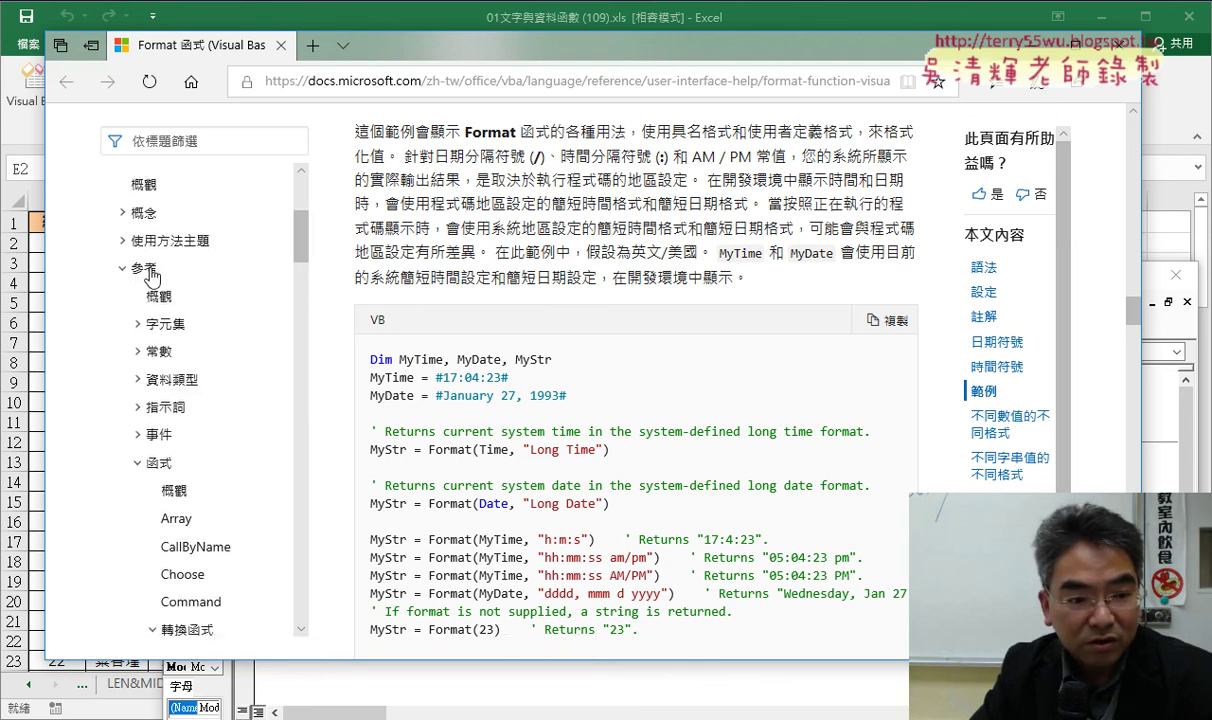
left_click(160, 468)
left_click(160, 468)
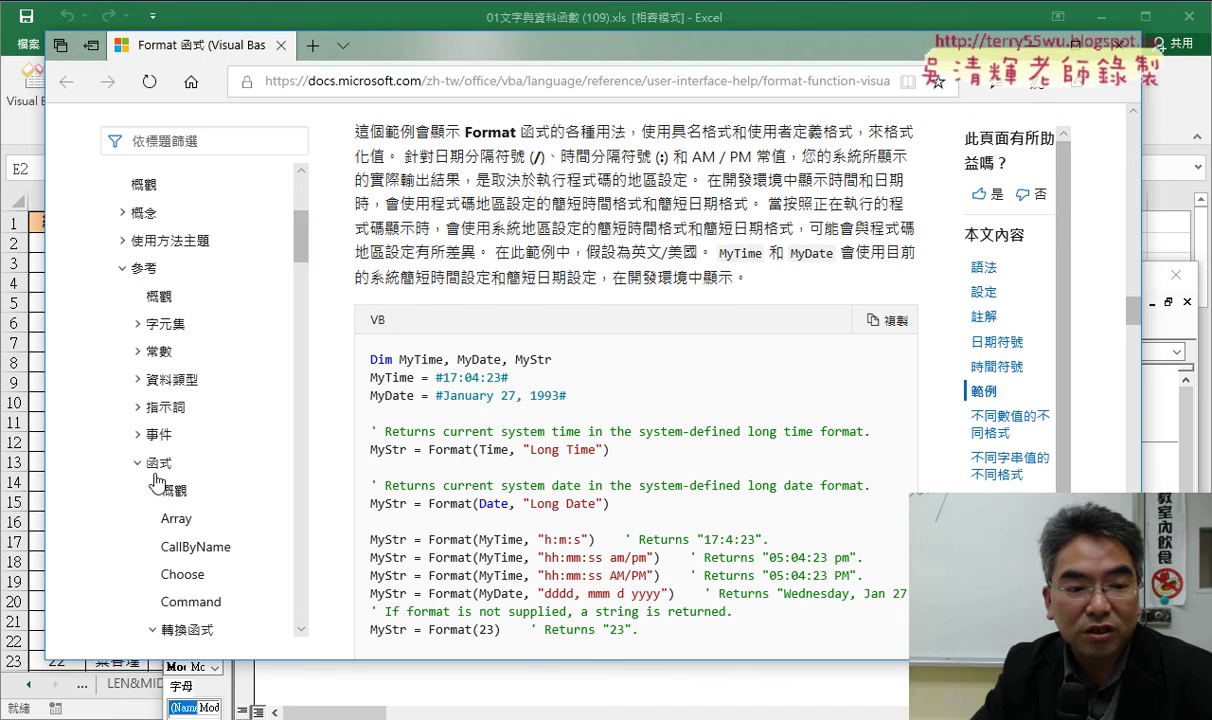
scroll(157, 470, "down", 3)
scroll(165, 400, "down", 2)
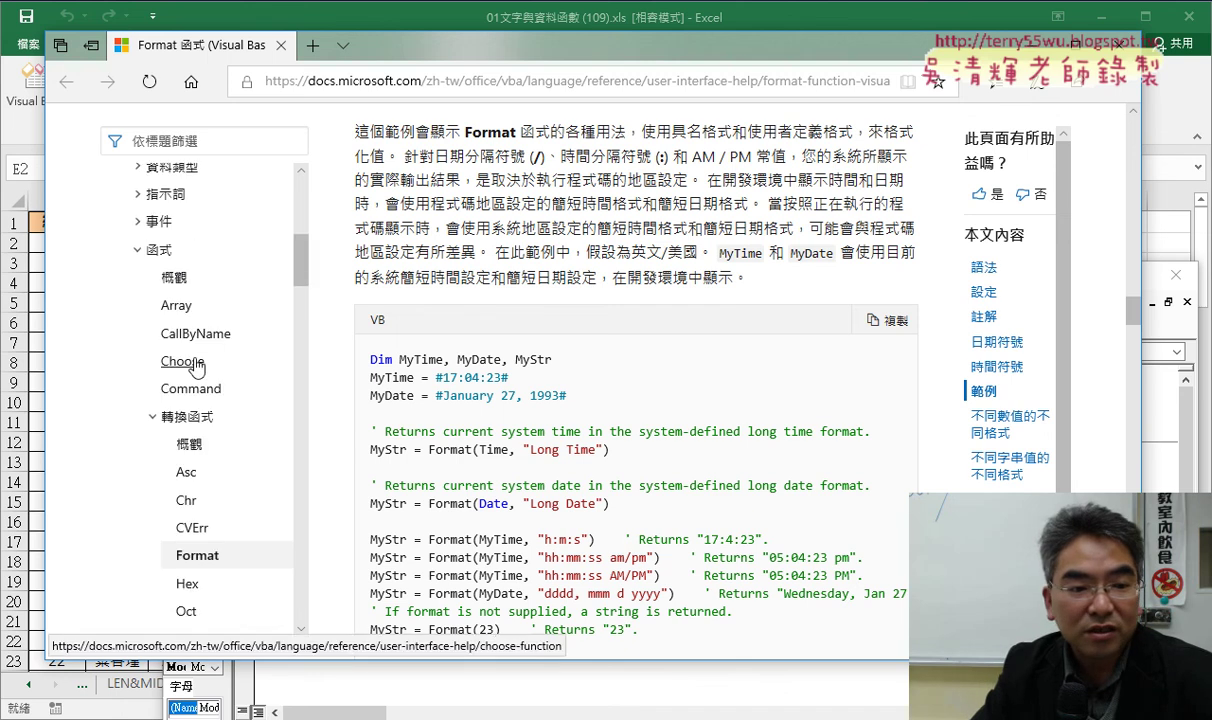
left_click(160, 423)
scroll(176, 420, "down", 3)
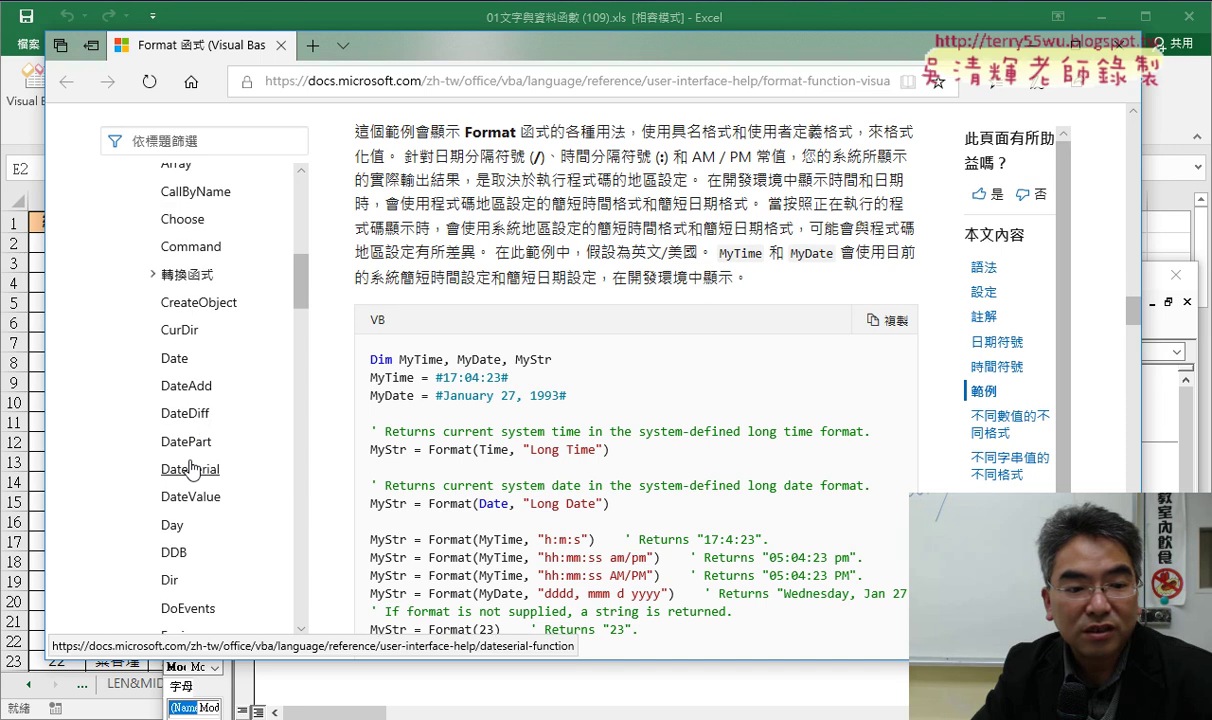
scroll(211, 378, "down", 3)
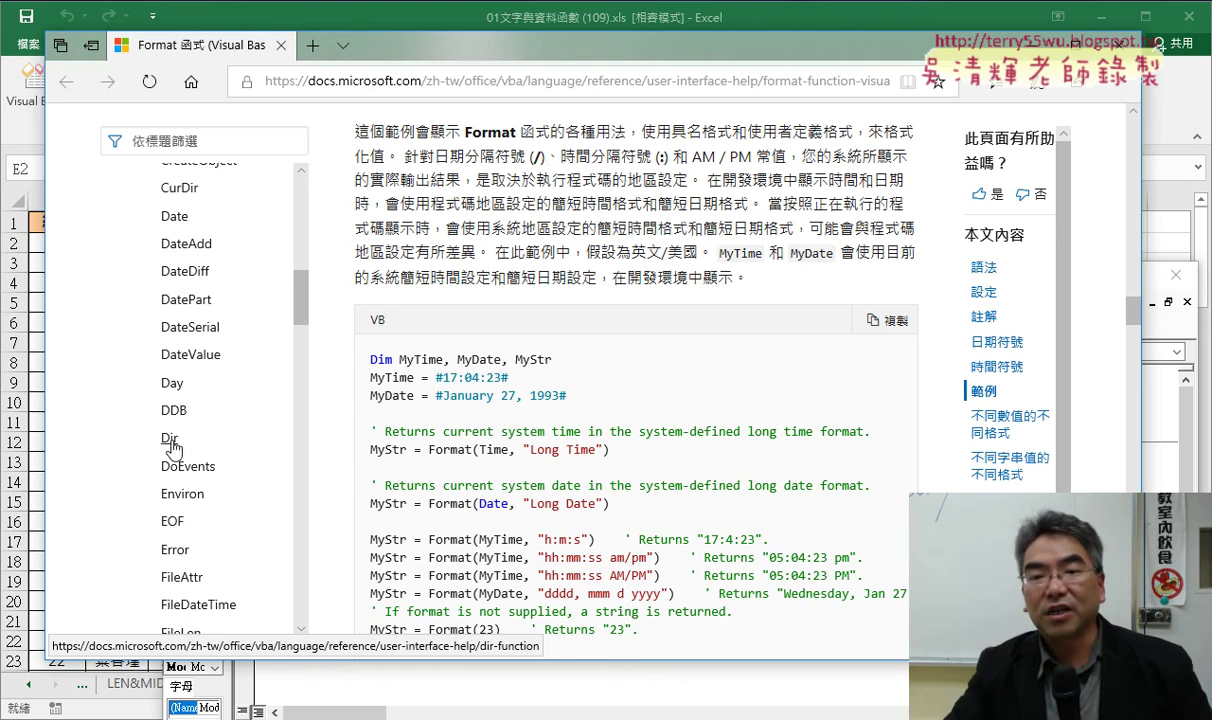
left_click(1120, 44)
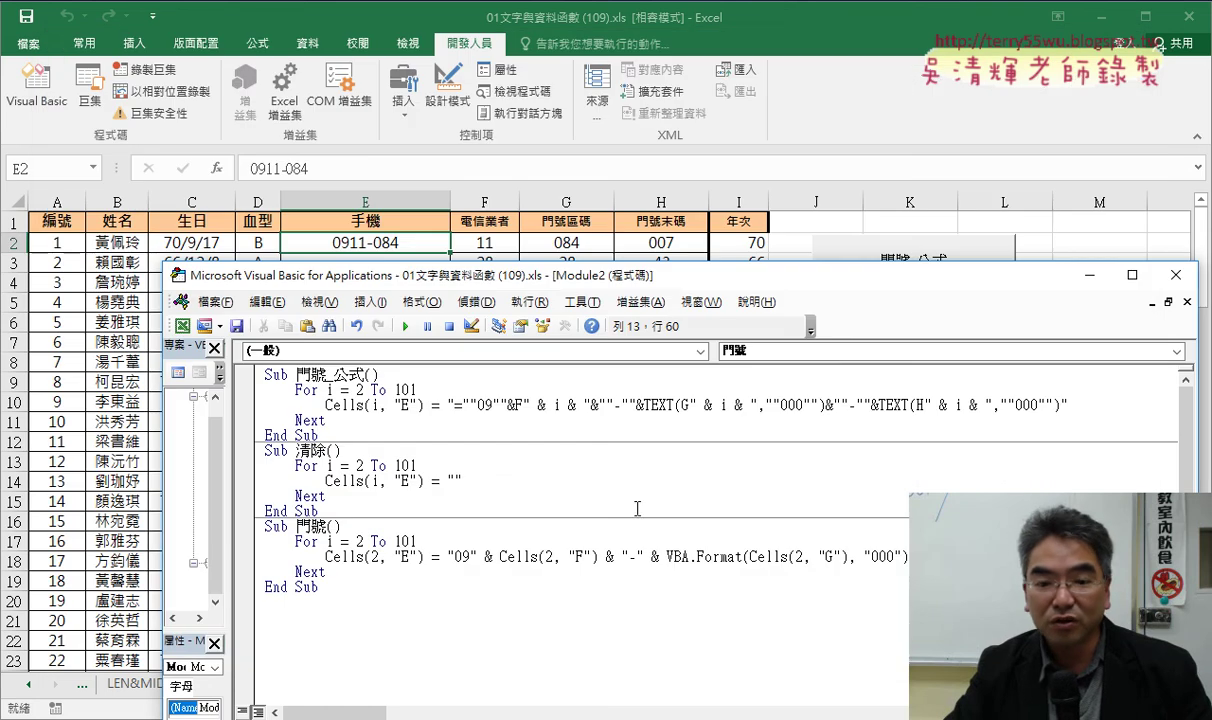
double_click(678, 556)
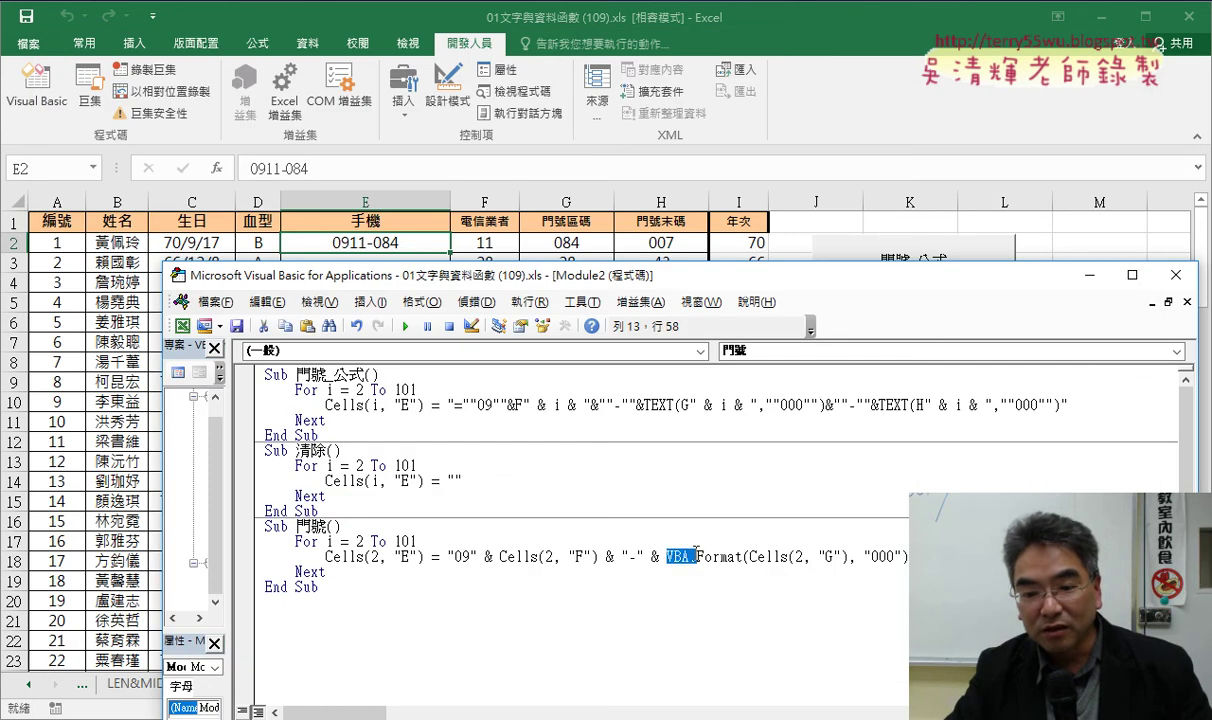
left_click(713, 556)
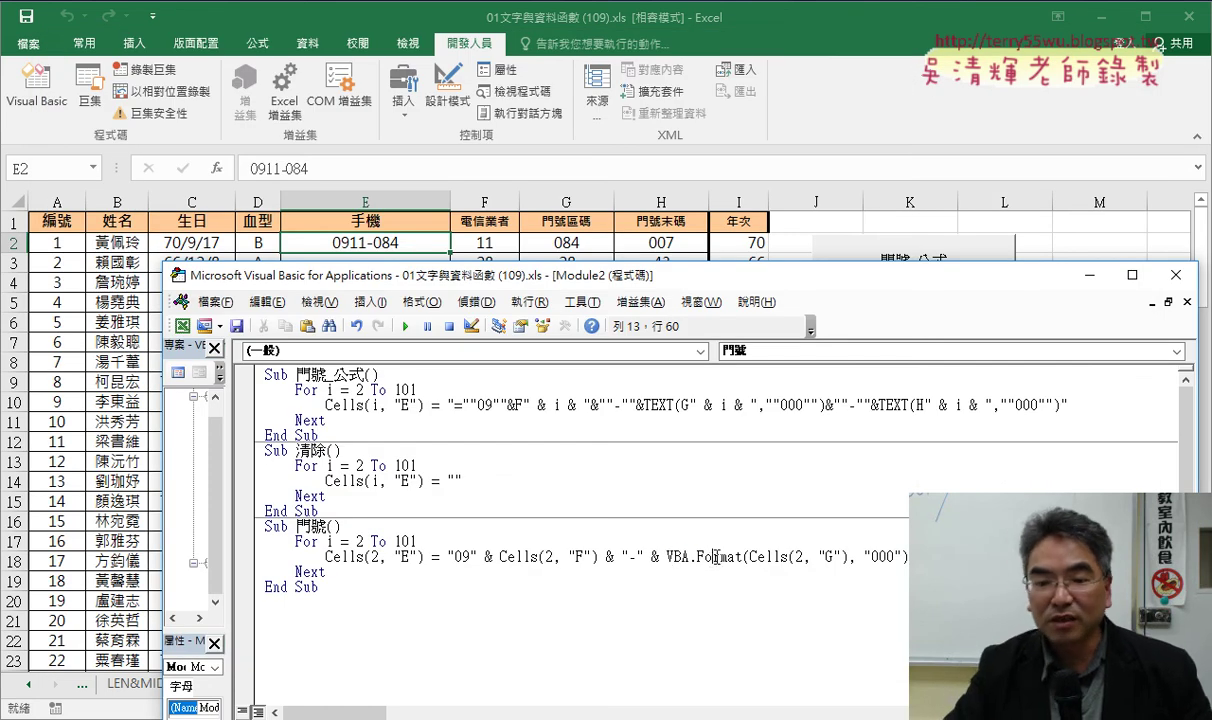
key("F1")
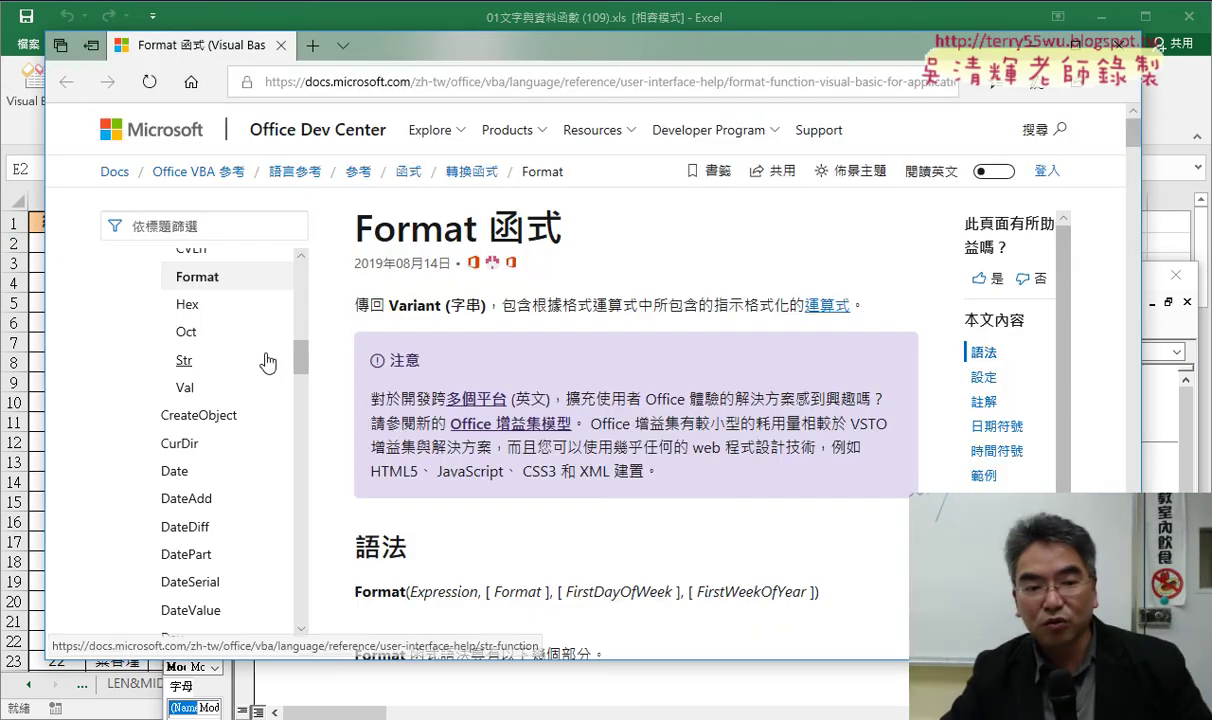
scroll(303, 342, "up", 3)
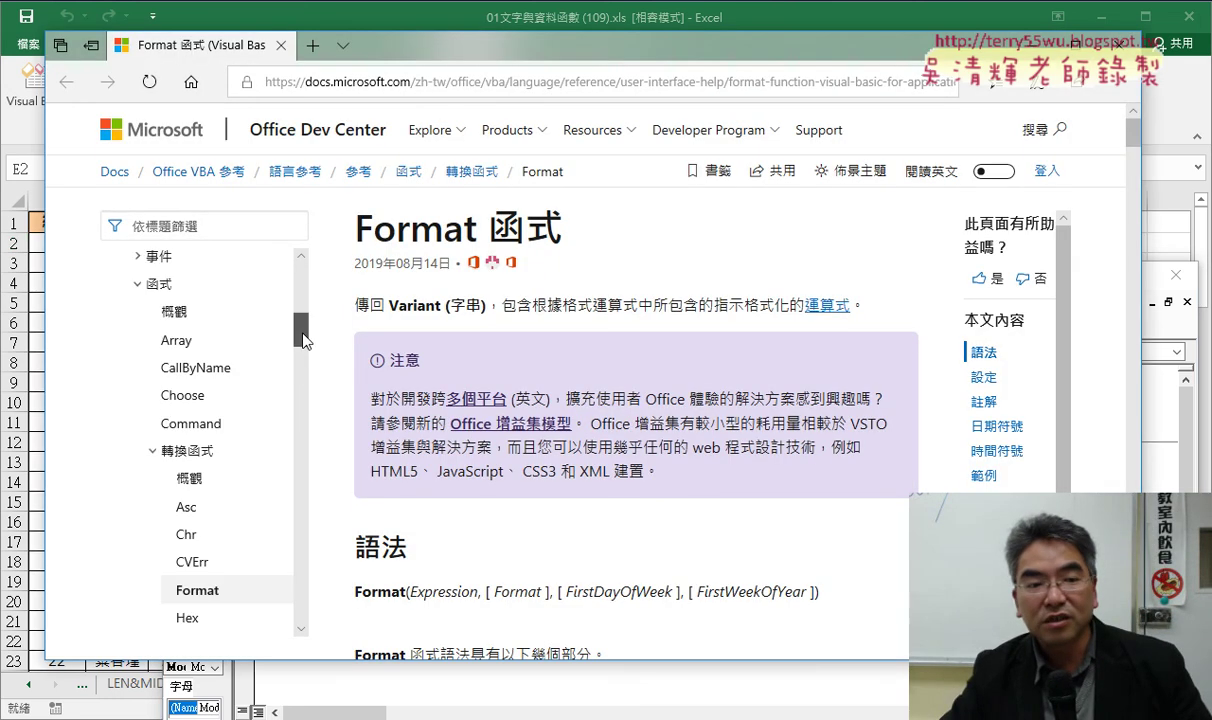
scroll(303, 342, "down", 1)
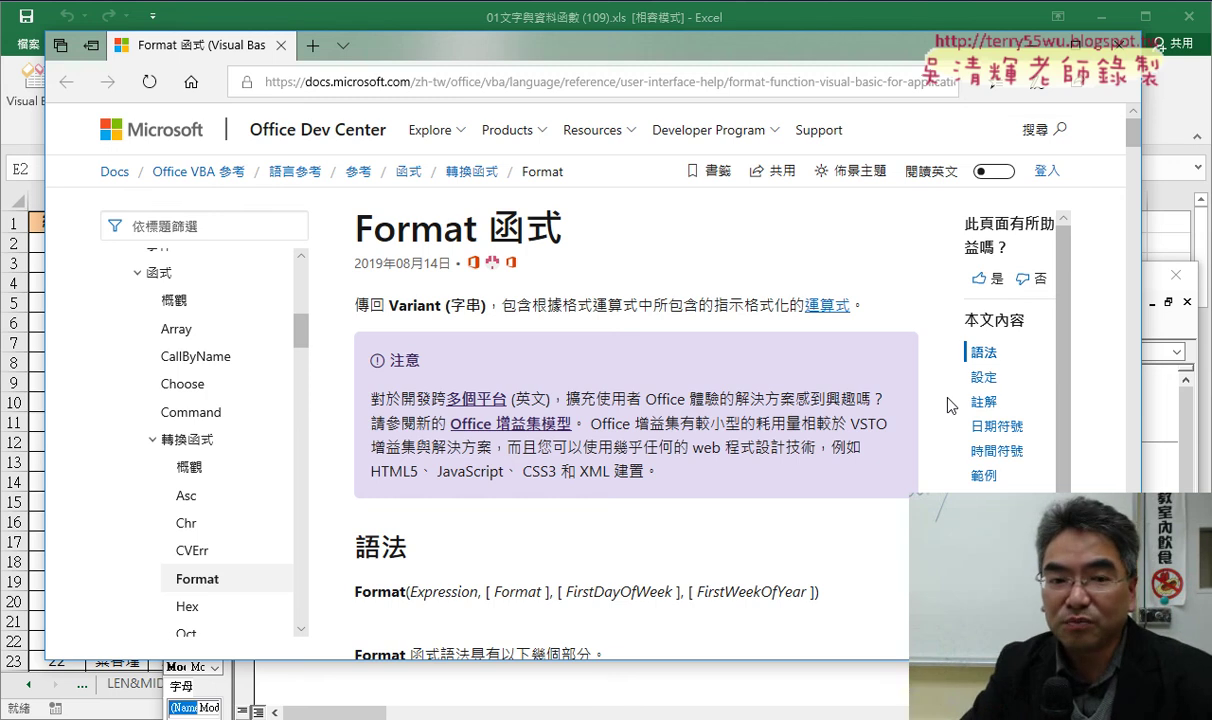
left_click(1045, 45)
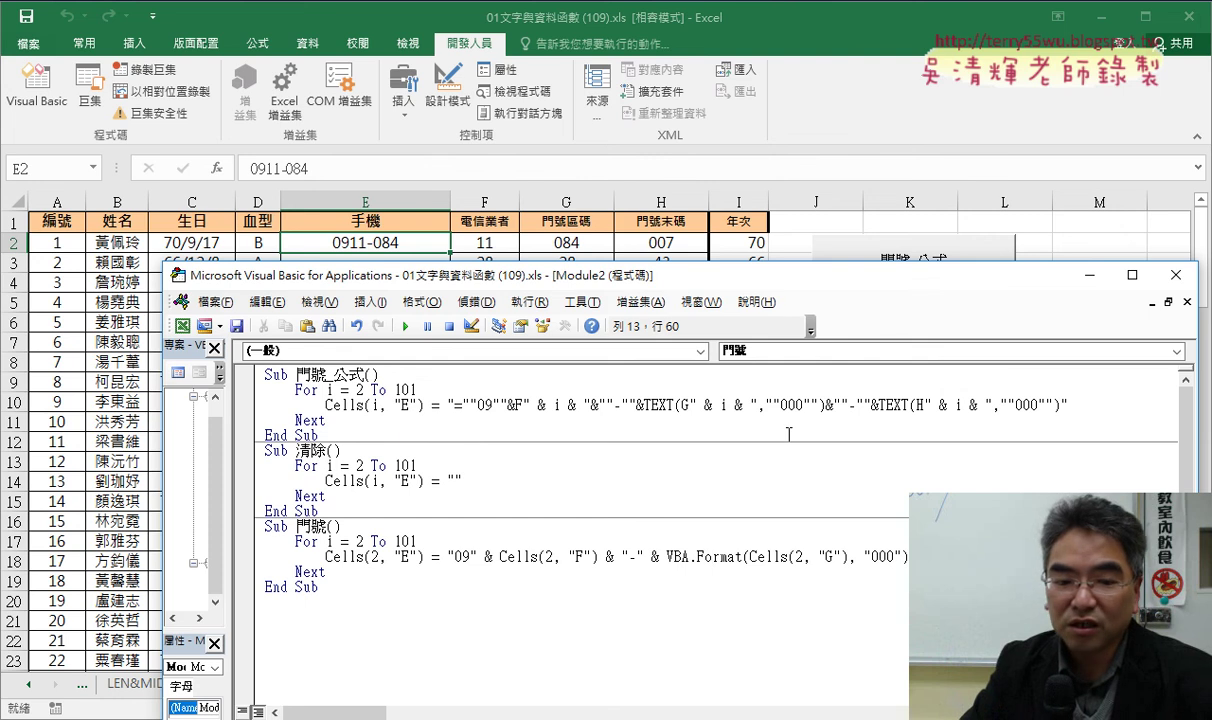
Step: Move and widen the code editor, glance at the worksheet, then reopen the VBA editor
left_click_drag(795, 274, 675, 217)
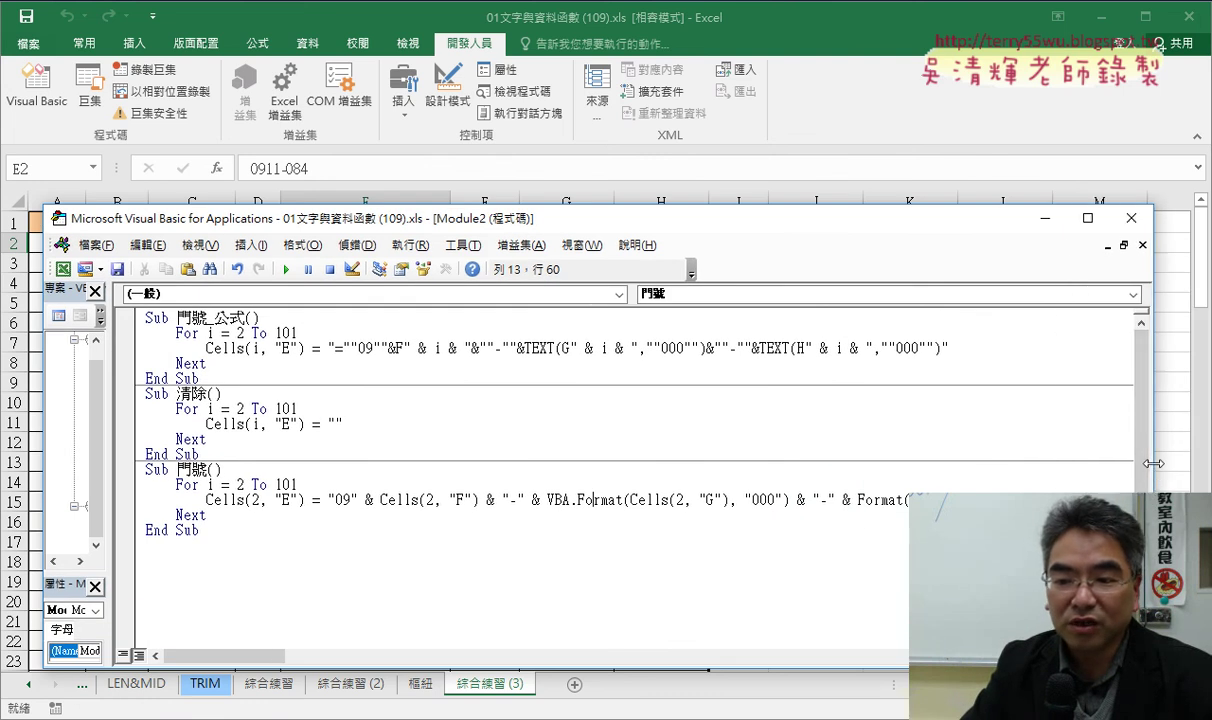
left_click_drag(1077, 473, 1134, 466)
left_click(1113, 217)
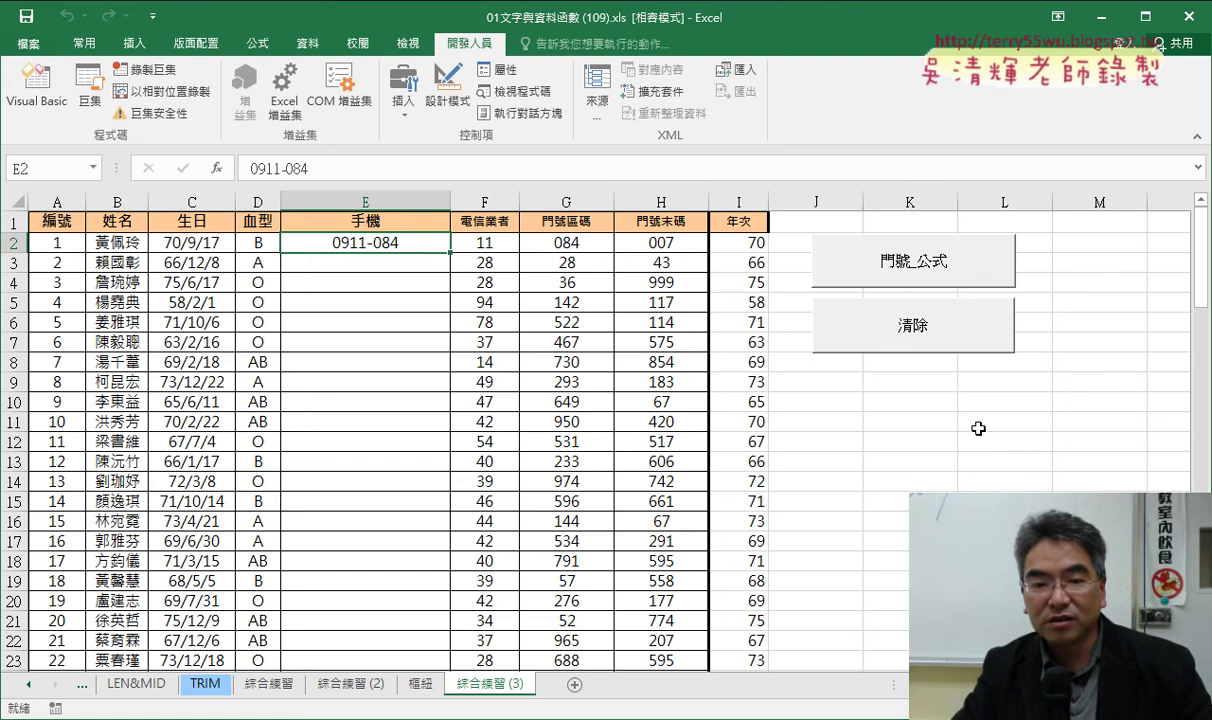
left_click(37, 84)
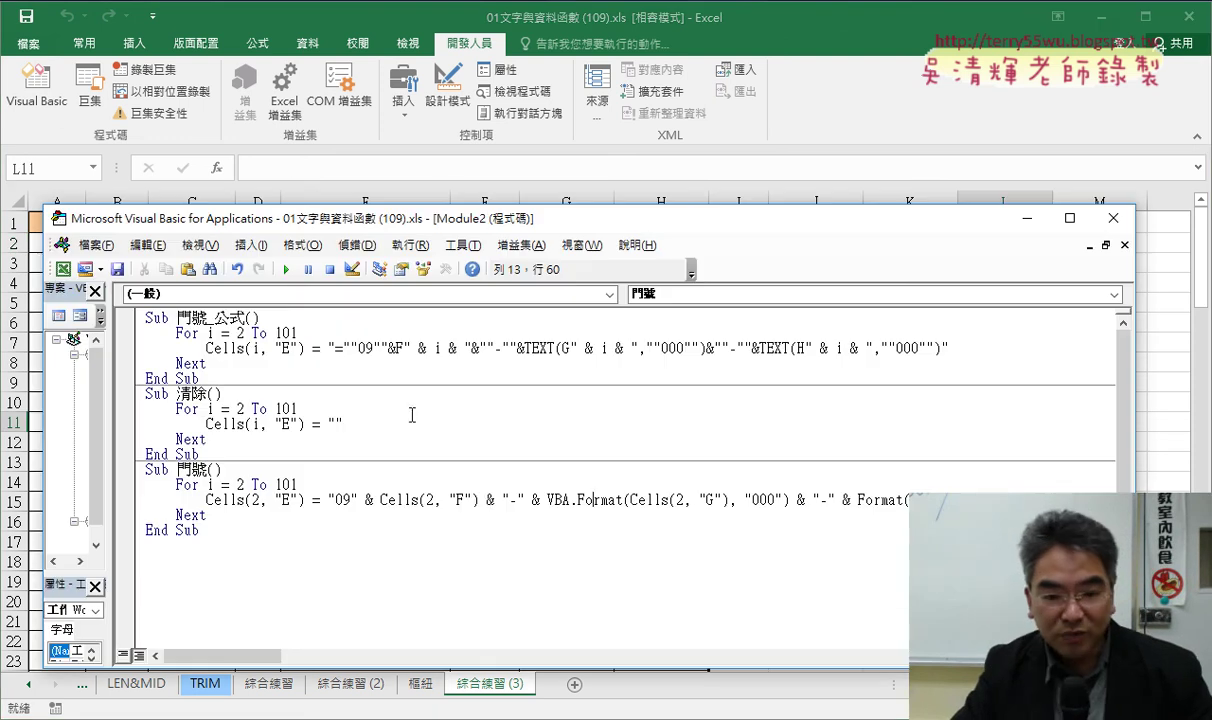
Step: Replace the fixed row 2 with i in both Cells references of the 門號 line, then narrow the editor
double_click(255, 500)
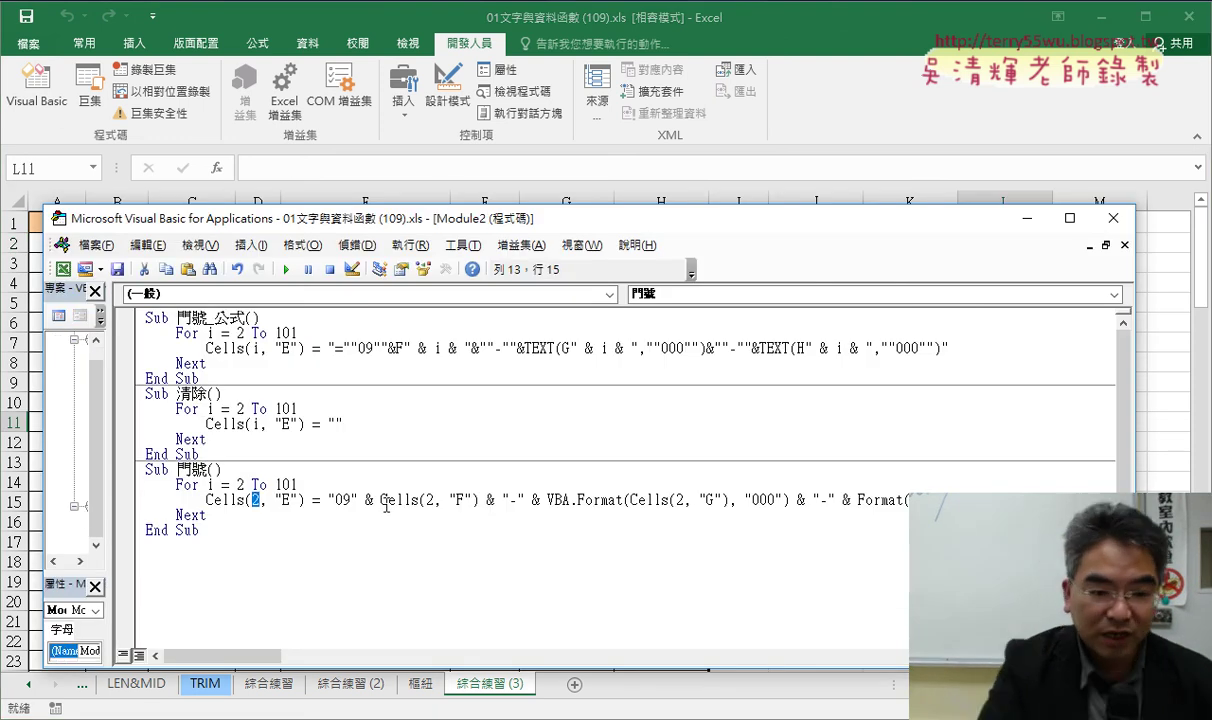
type("i")
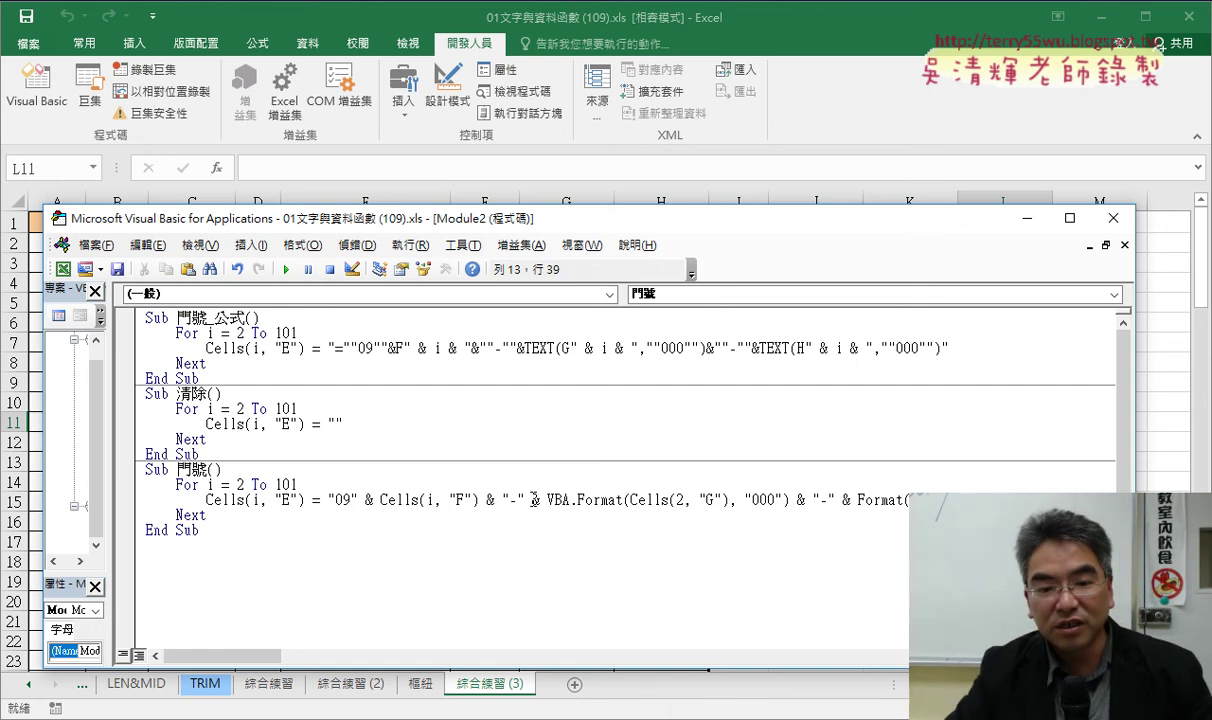
double_click(684, 499)
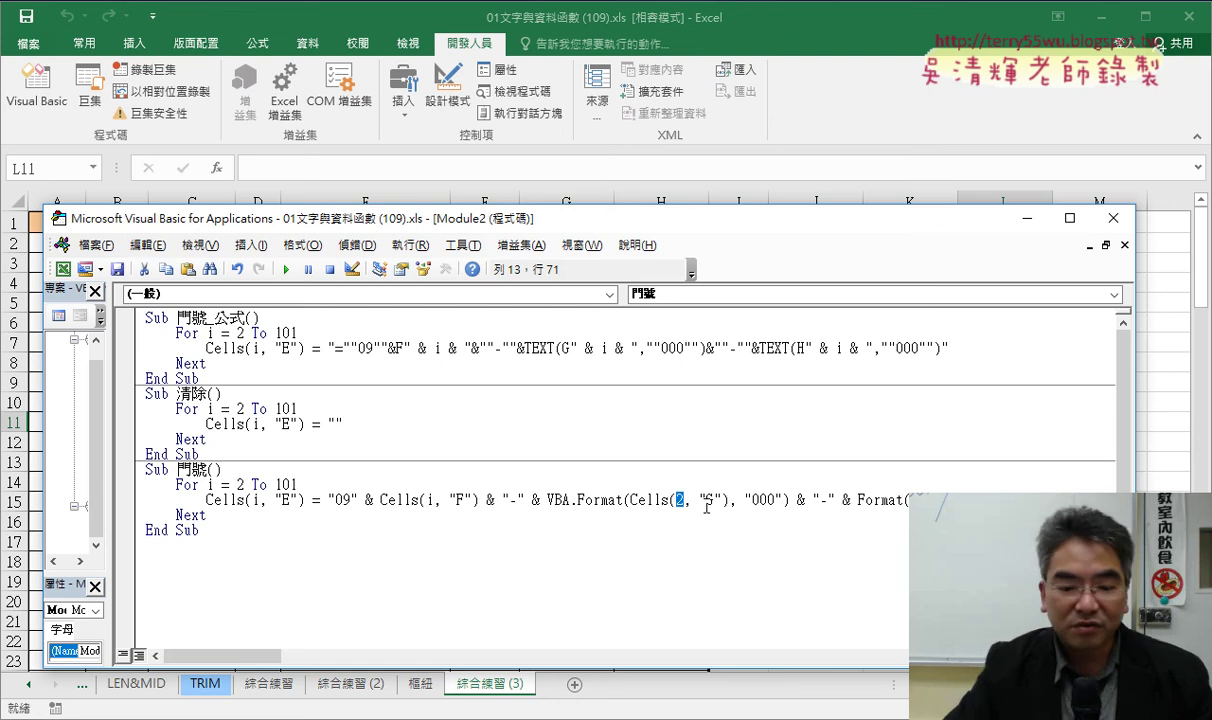
type("i")
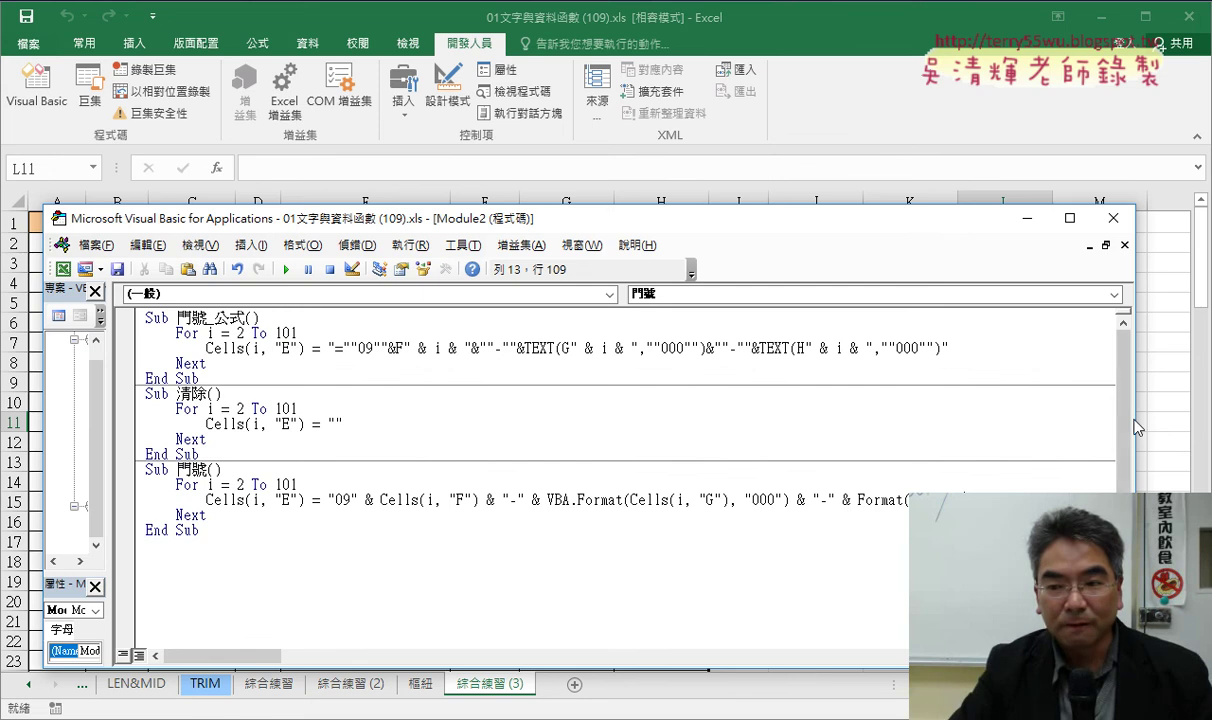
left_click_drag(1136, 418, 578, 418)
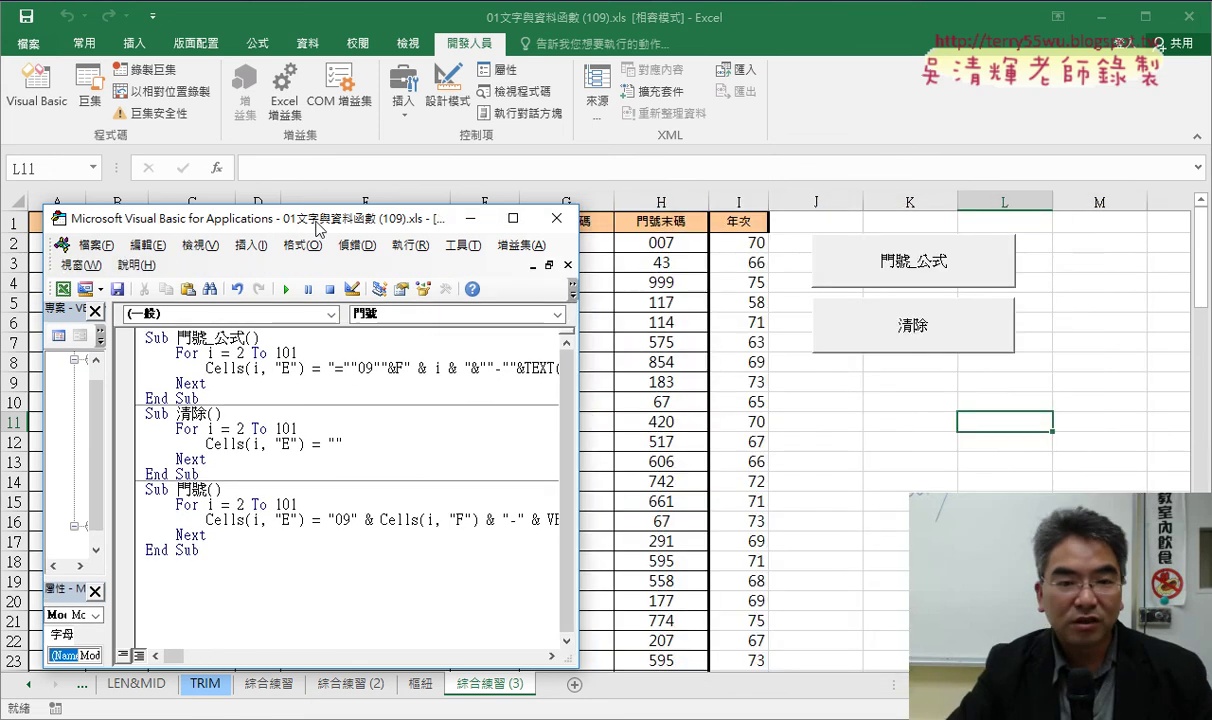
Step: Run the 清除 macro, then the 門號 macro, and view column E's new 09xx-xxx-xxx numbers
left_click_drag(319, 227, 848, 231)
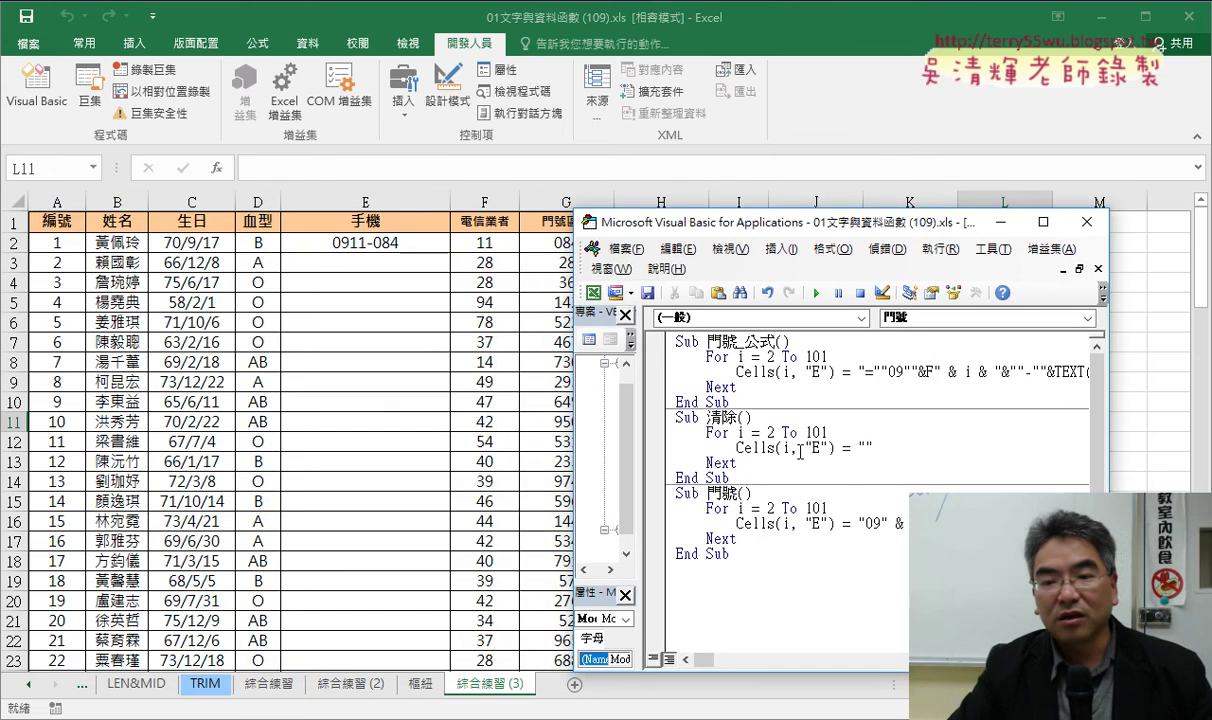
left_click(816, 293)
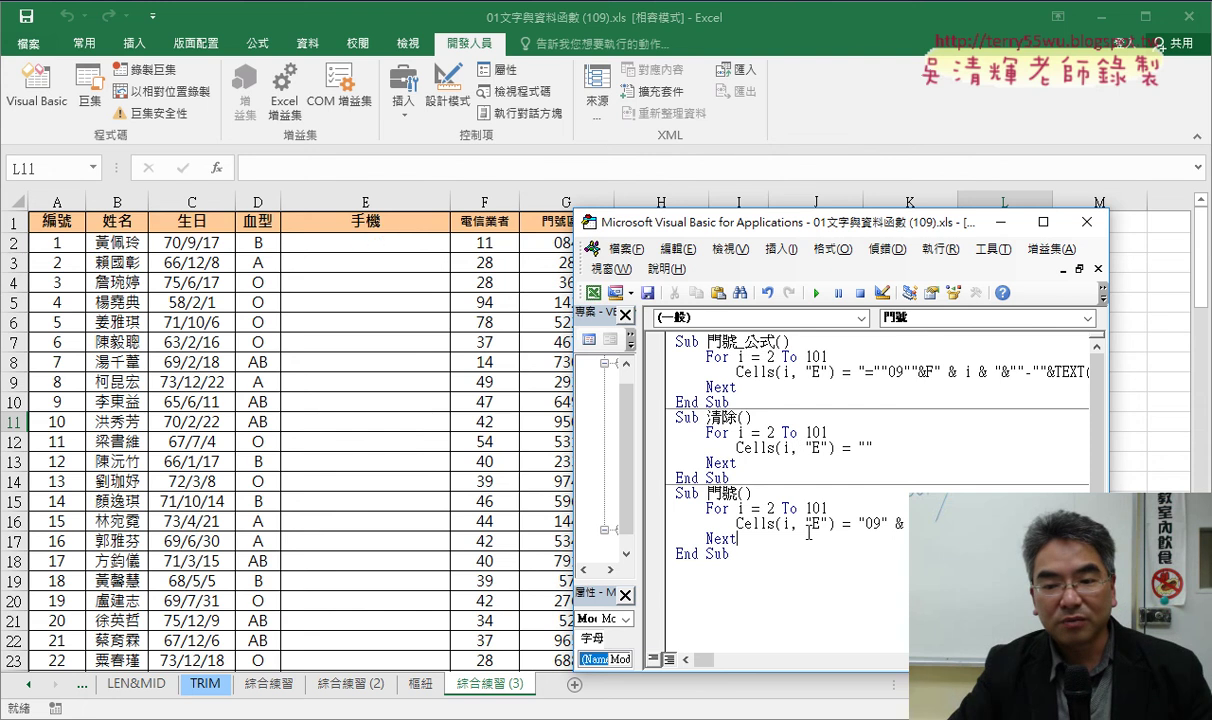
left_click(817, 293)
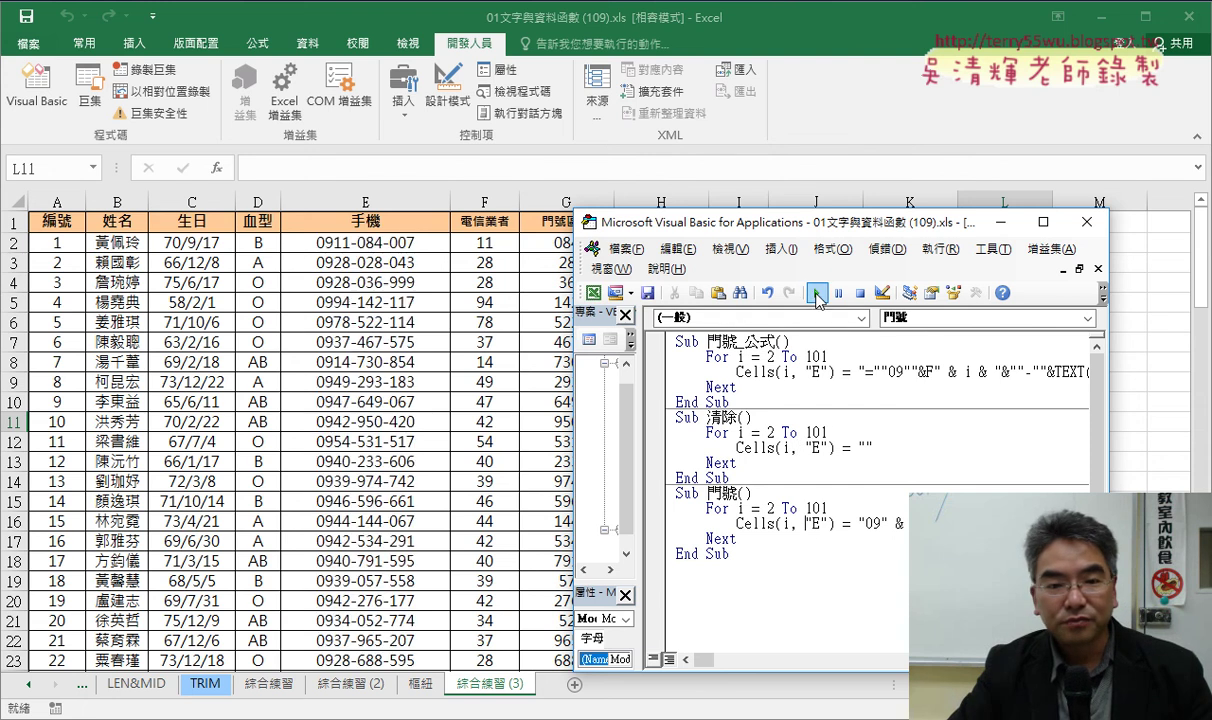
left_click(384, 242)
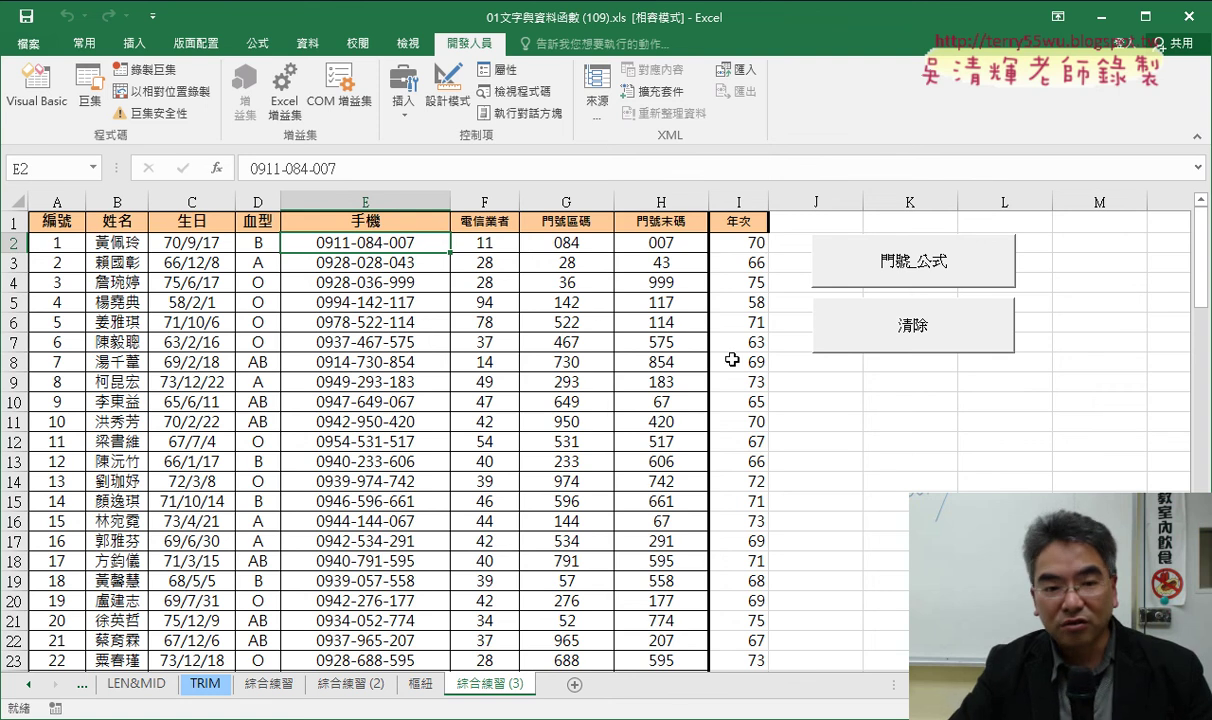
Step: Reopen the VBA code window, moving it up-left and widening it
left_click(46, 99)
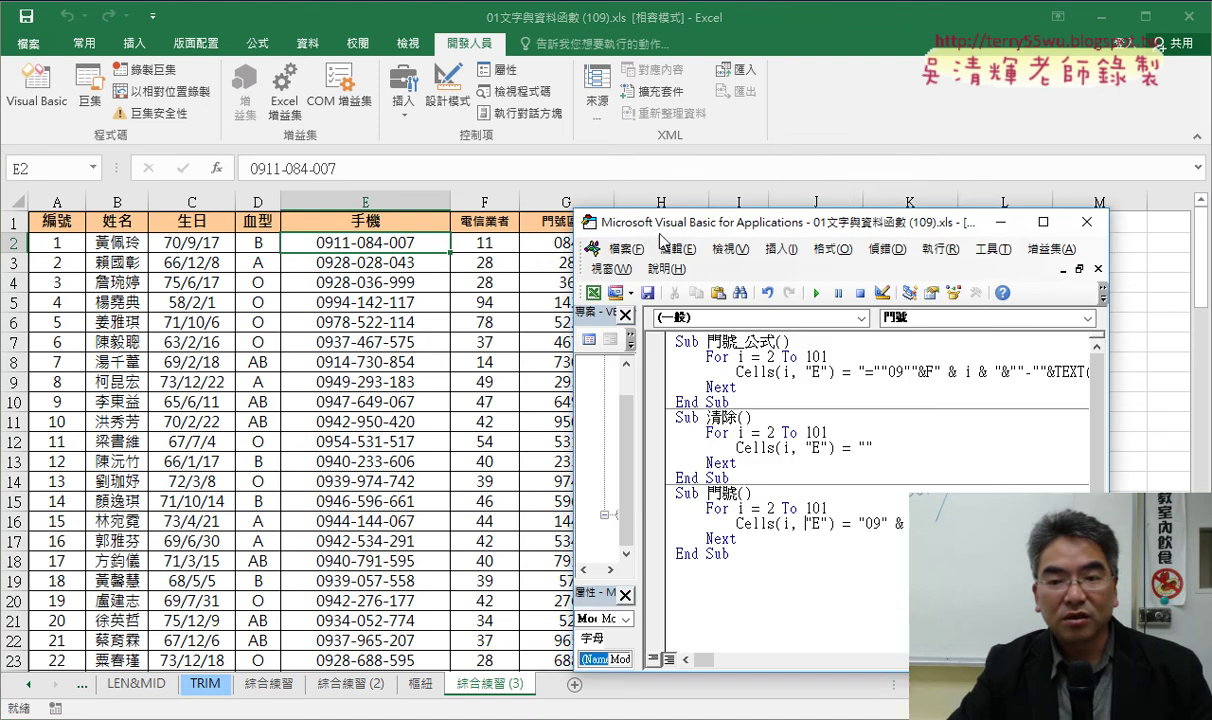
left_click_drag(778, 220, 628, 123)
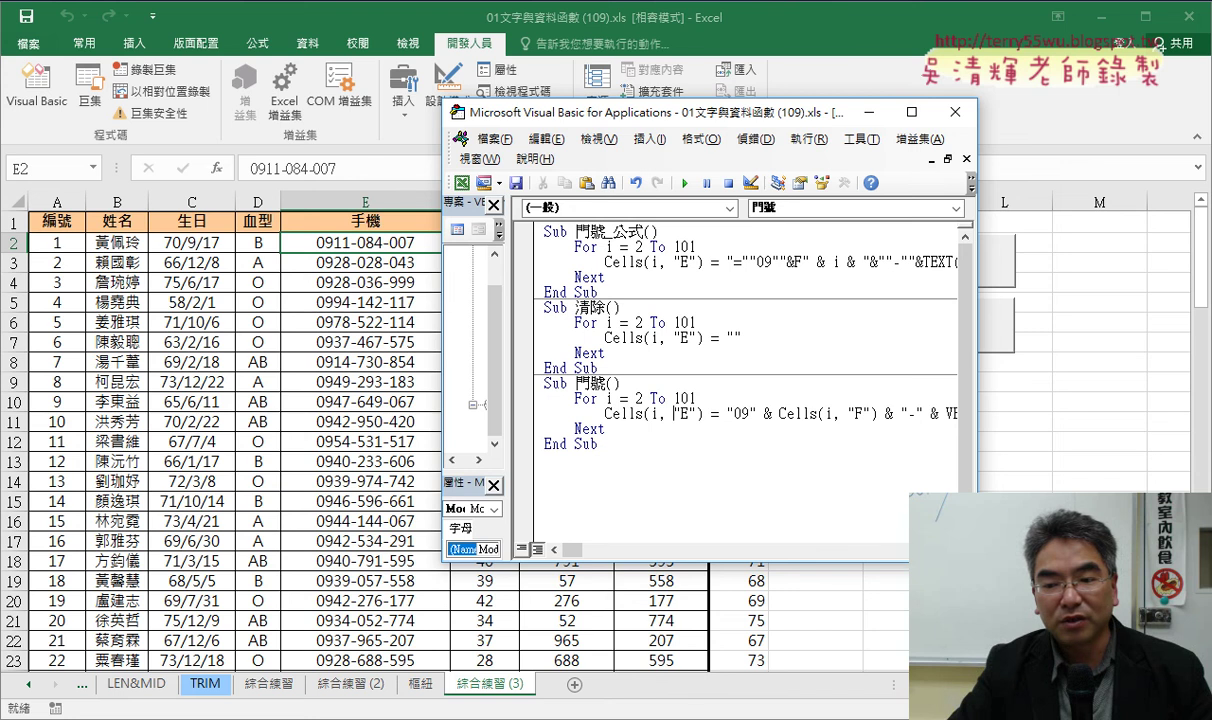
left_click_drag(975, 350, 1205, 350)
Step: Duplicate the 門號_公式 button and place the copy just below the 清除 button
left_click(1005, 601)
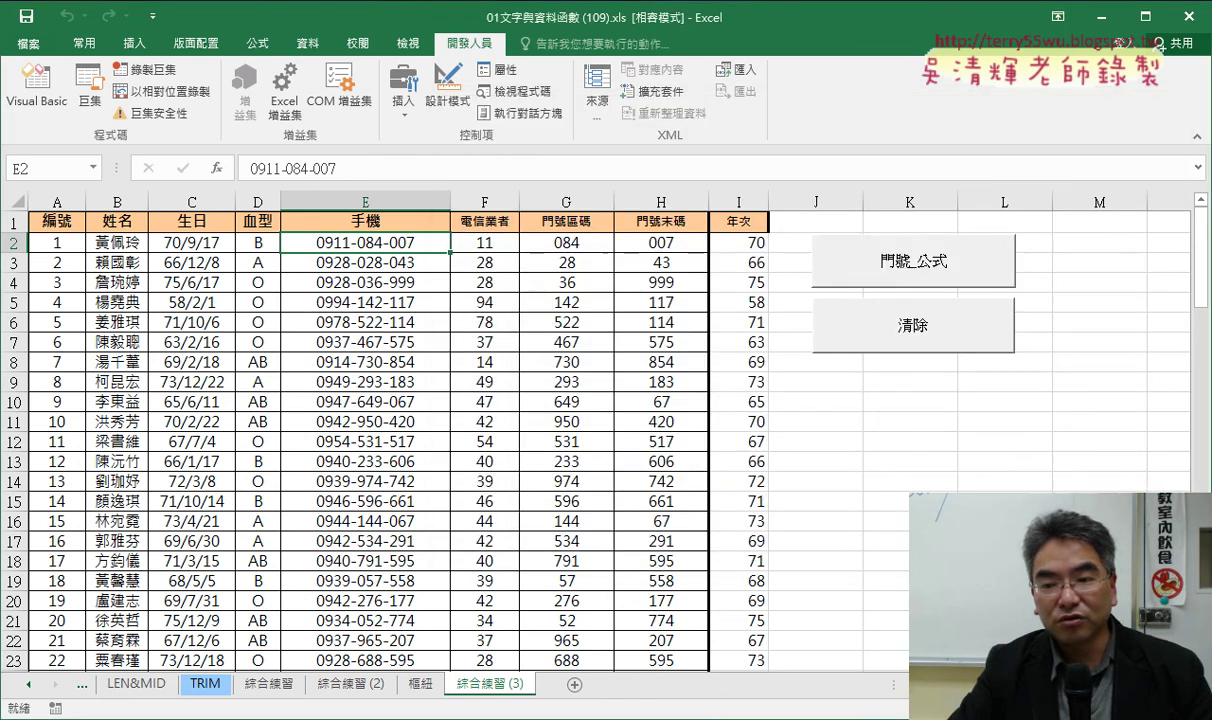
right_click(825, 257)
key("Escape")
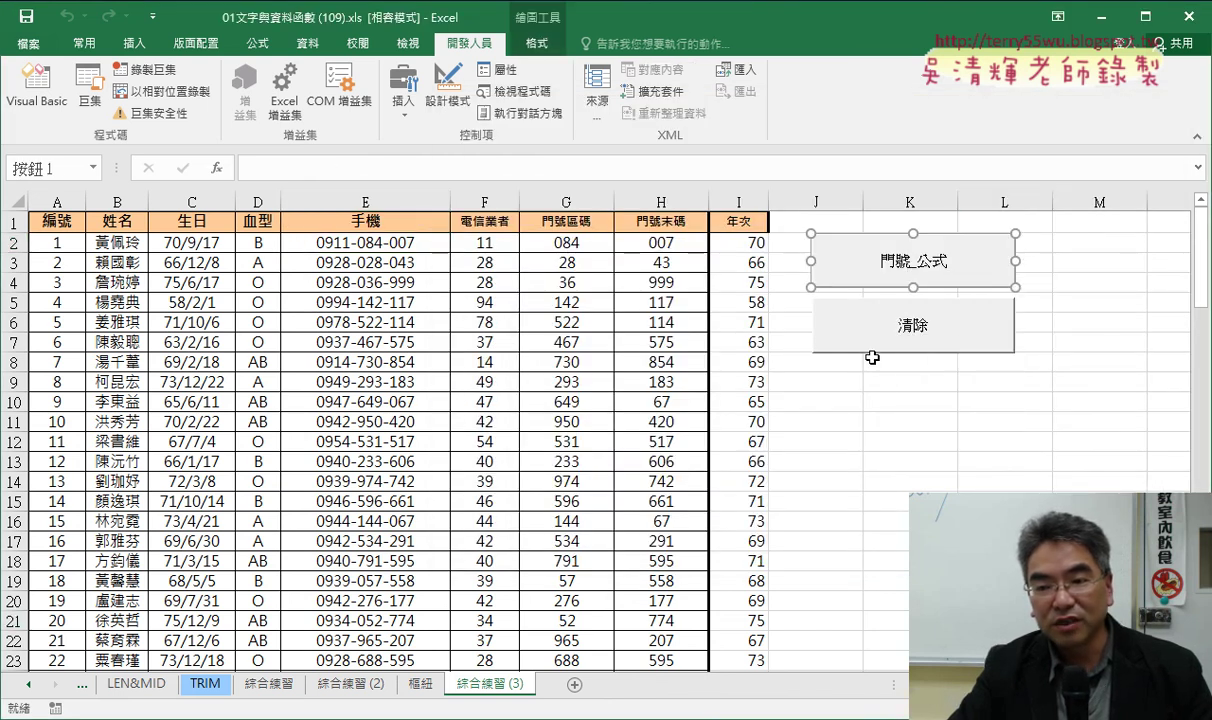
left_click(834, 365)
key("ctrl+v")
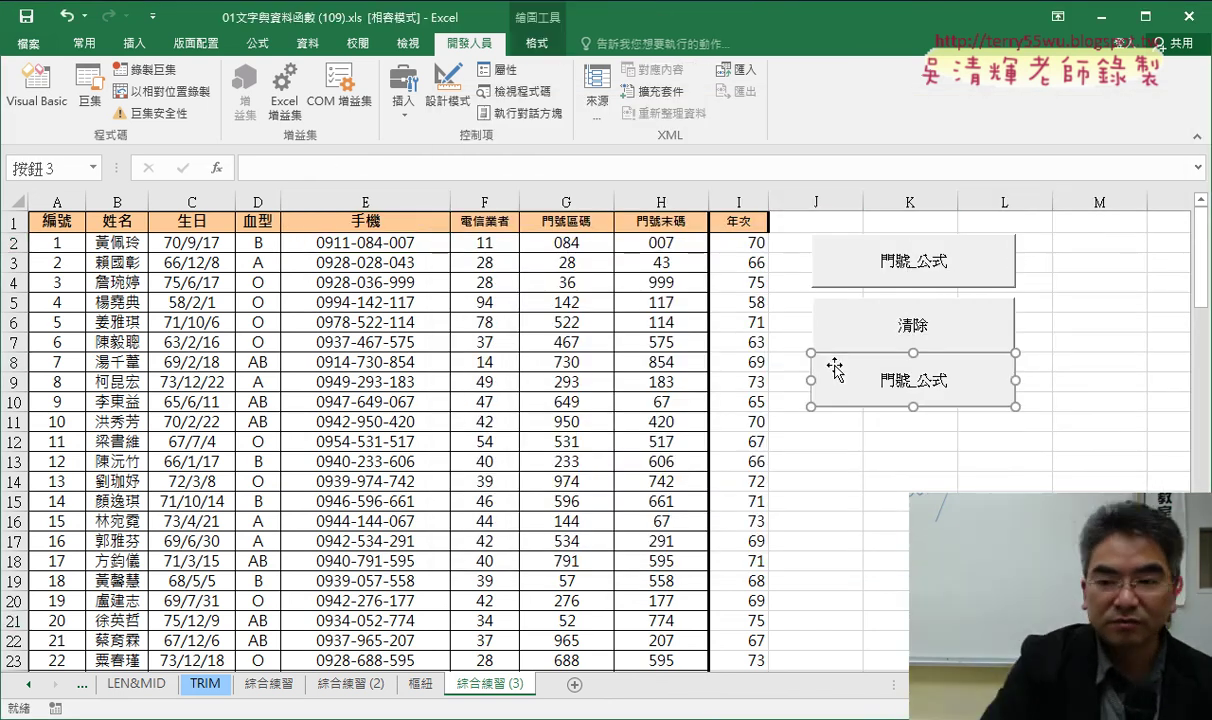
left_click_drag(897, 361, 897, 370)
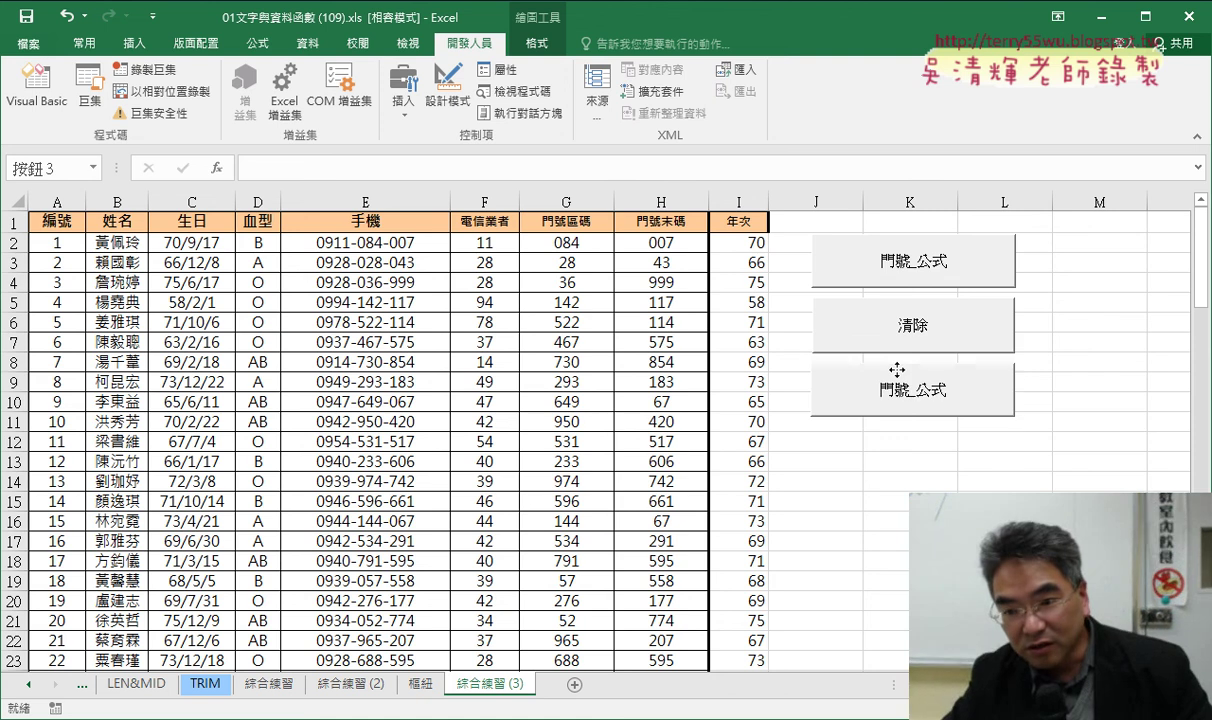
Step: Assign the 門號 macro to the copied button and change its caption to 門號
right_click(897, 372)
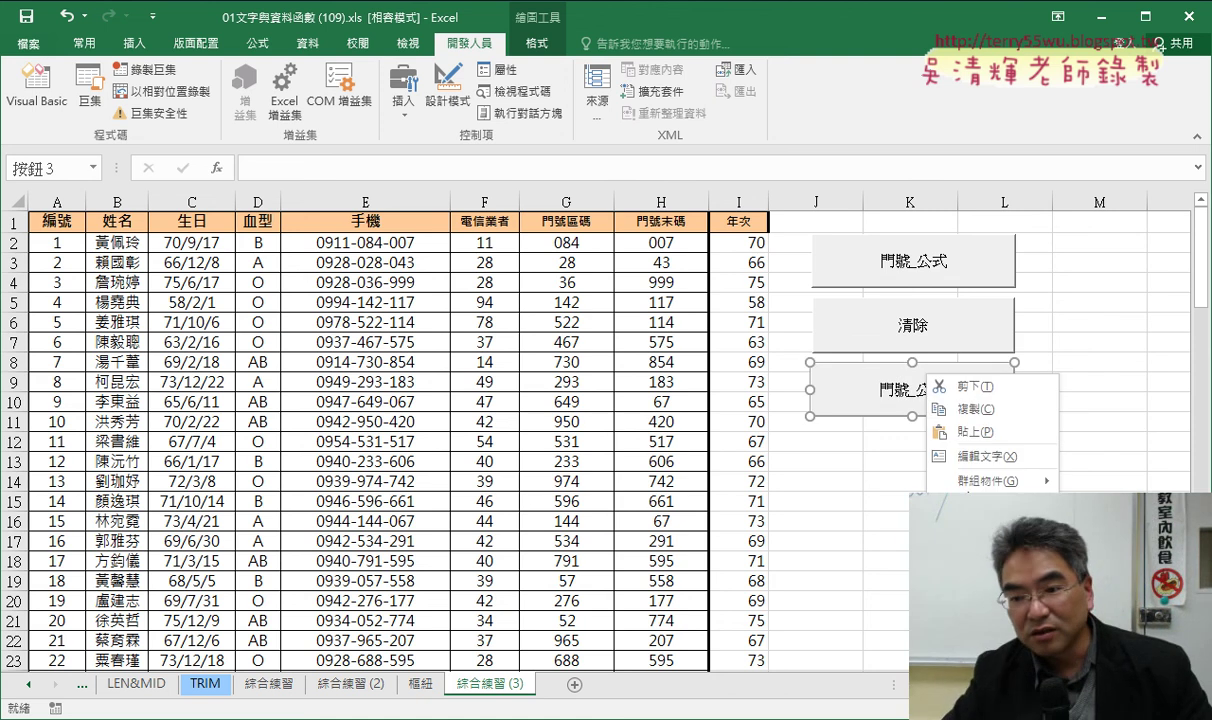
left_click(918, 480)
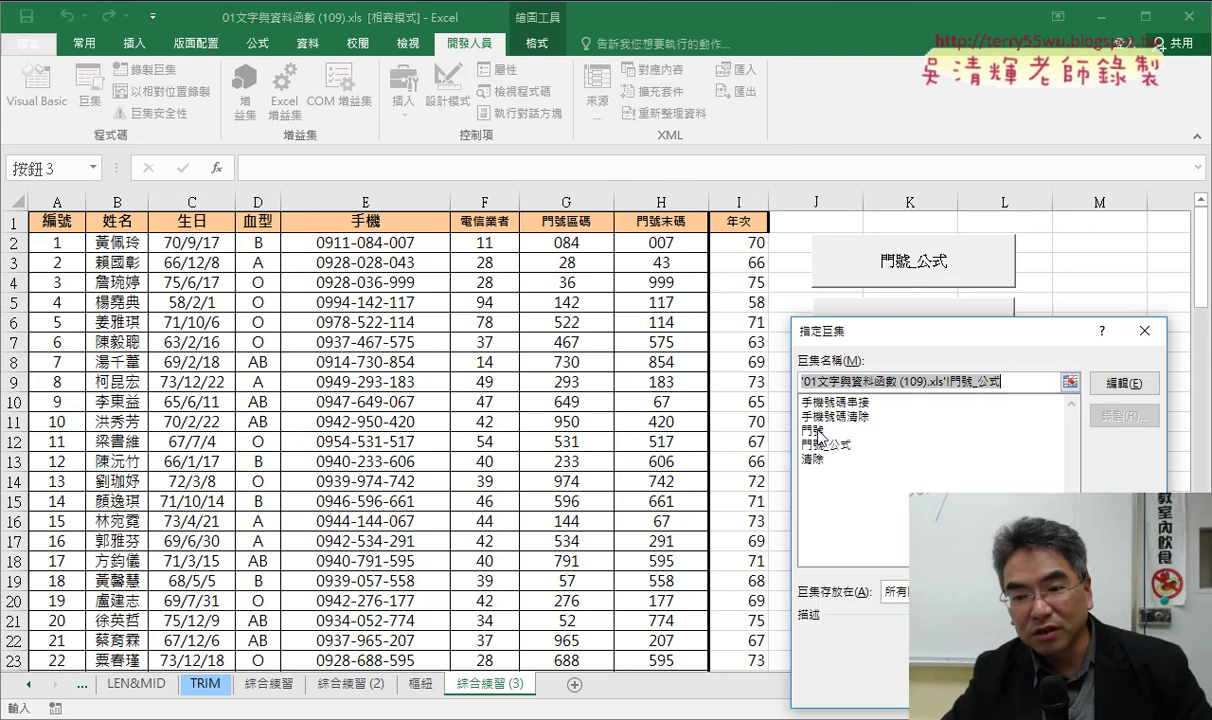
left_click(818, 430)
left_click(834, 382)
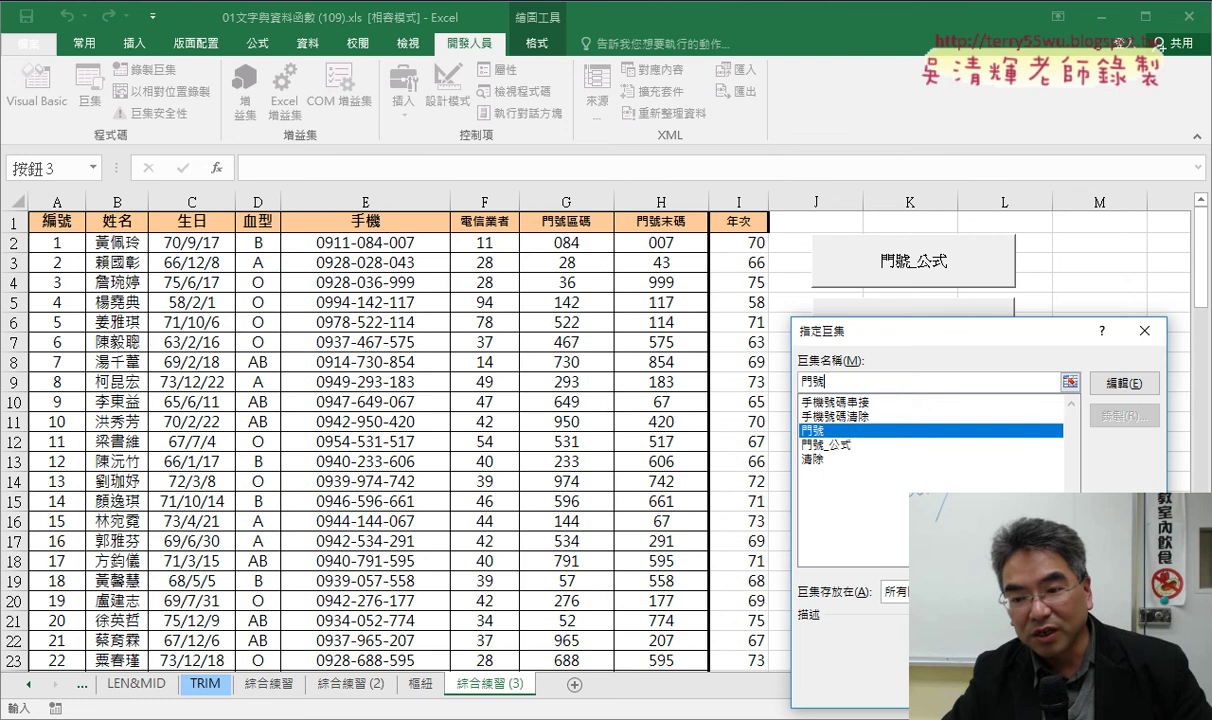
key("Return")
left_click(884, 390)
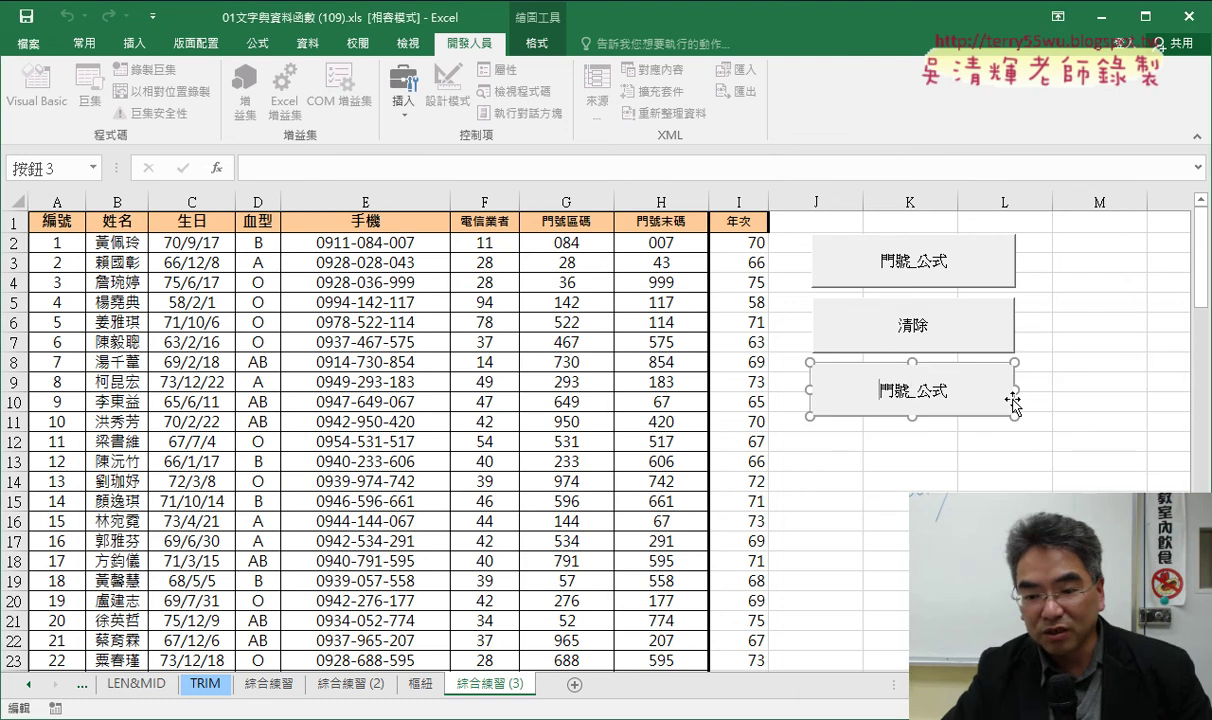
key("BackSpace")
key("BackSpace")
key("BackSpace")
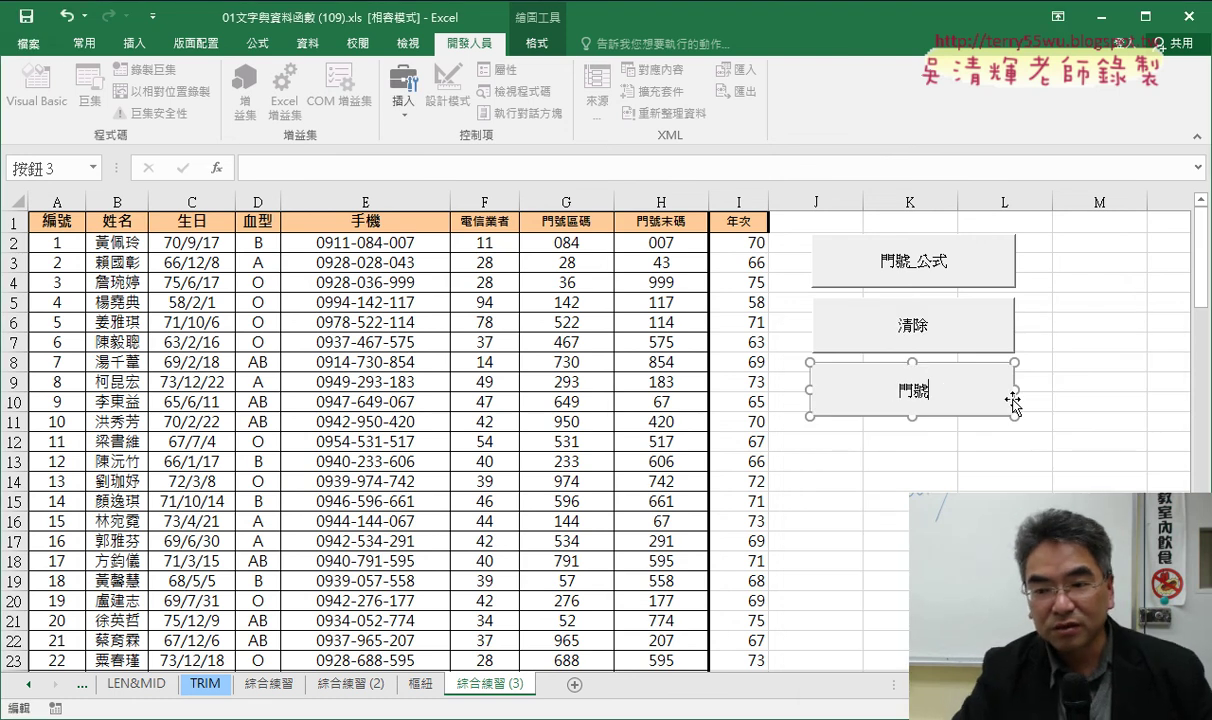
left_click(955, 361)
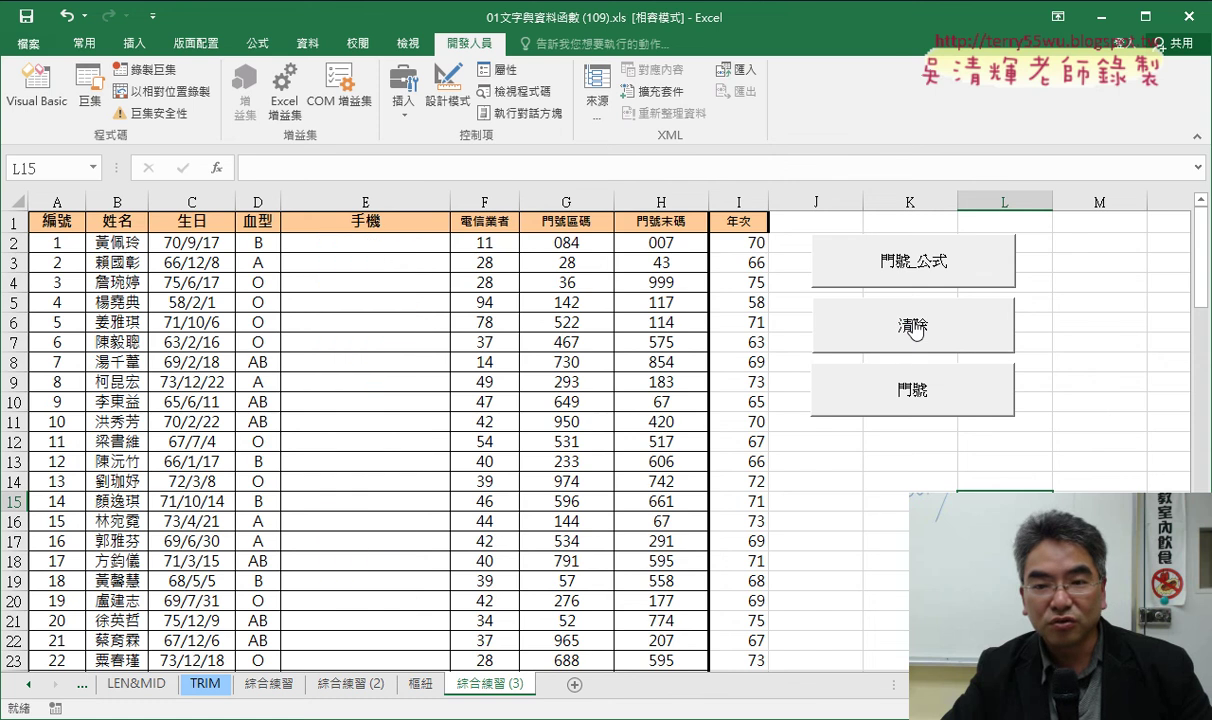
left_click(375, 242)
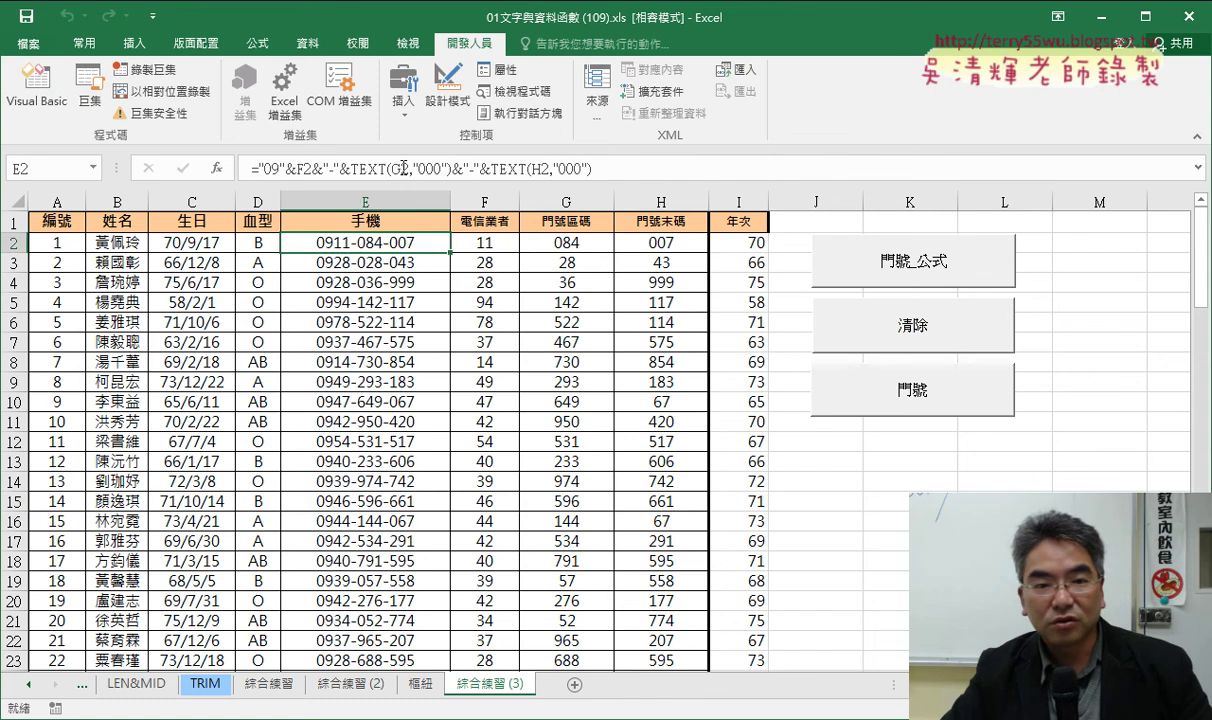
left_click(898, 387)
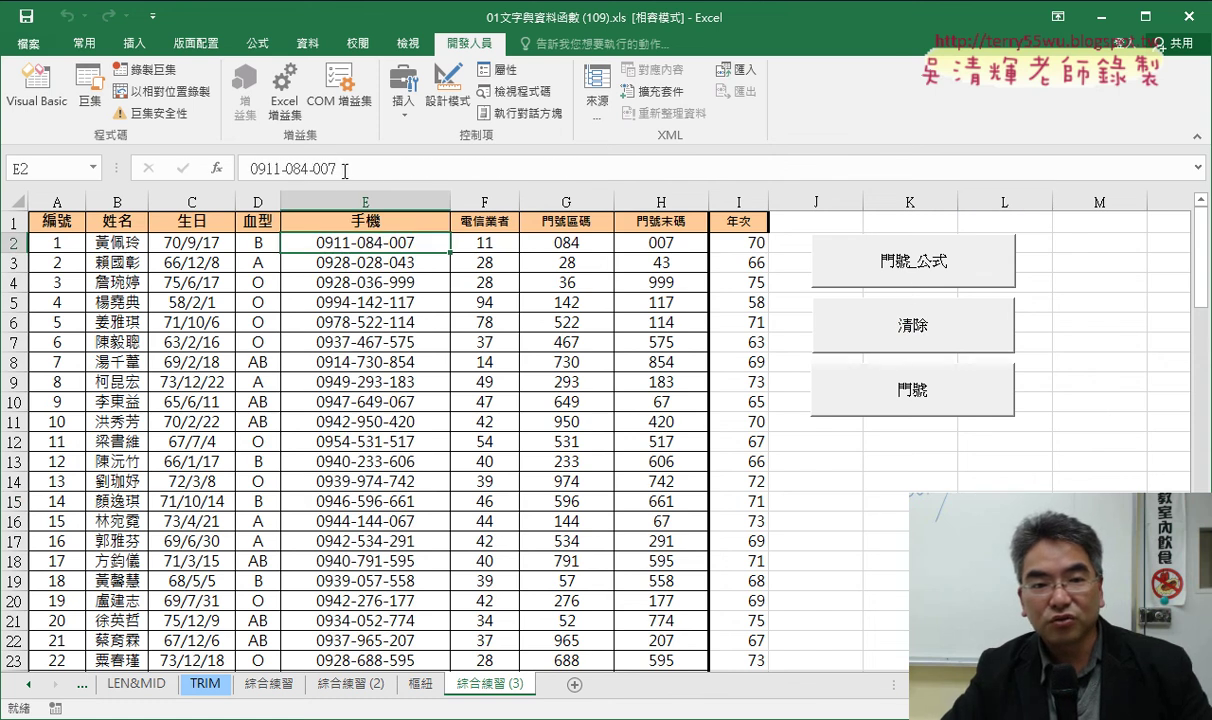
left_click_drag(345, 169, 248, 169)
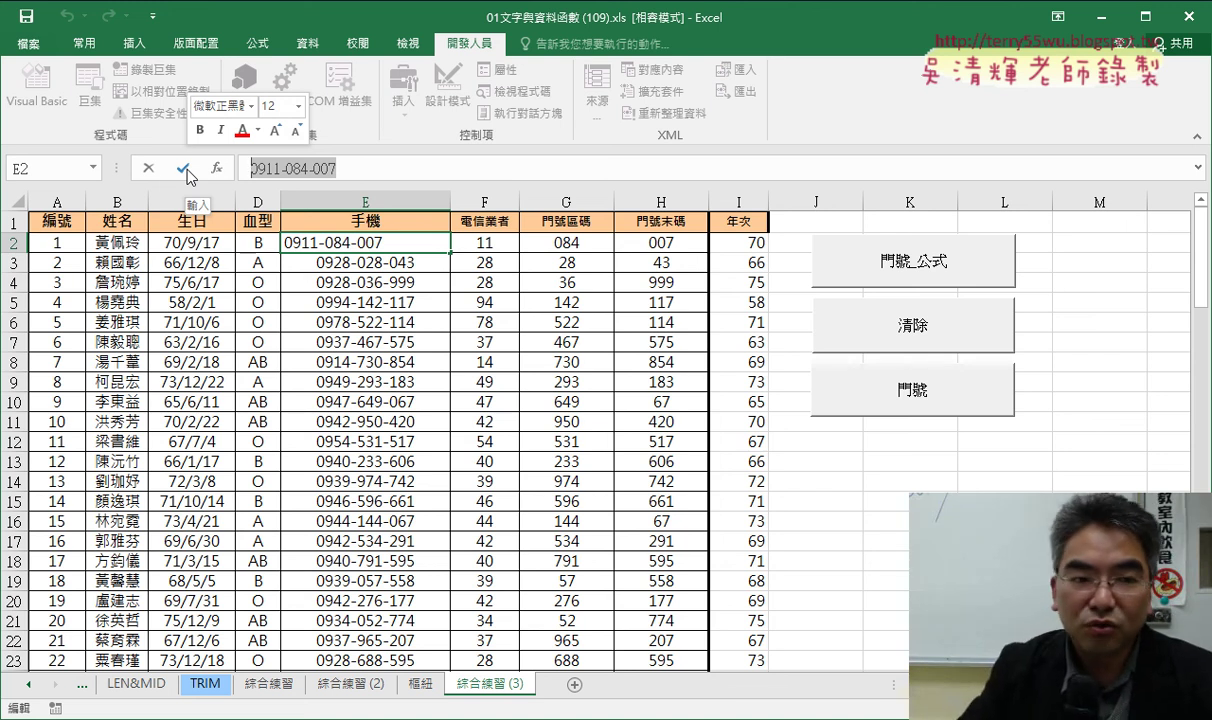
left_click(186, 176)
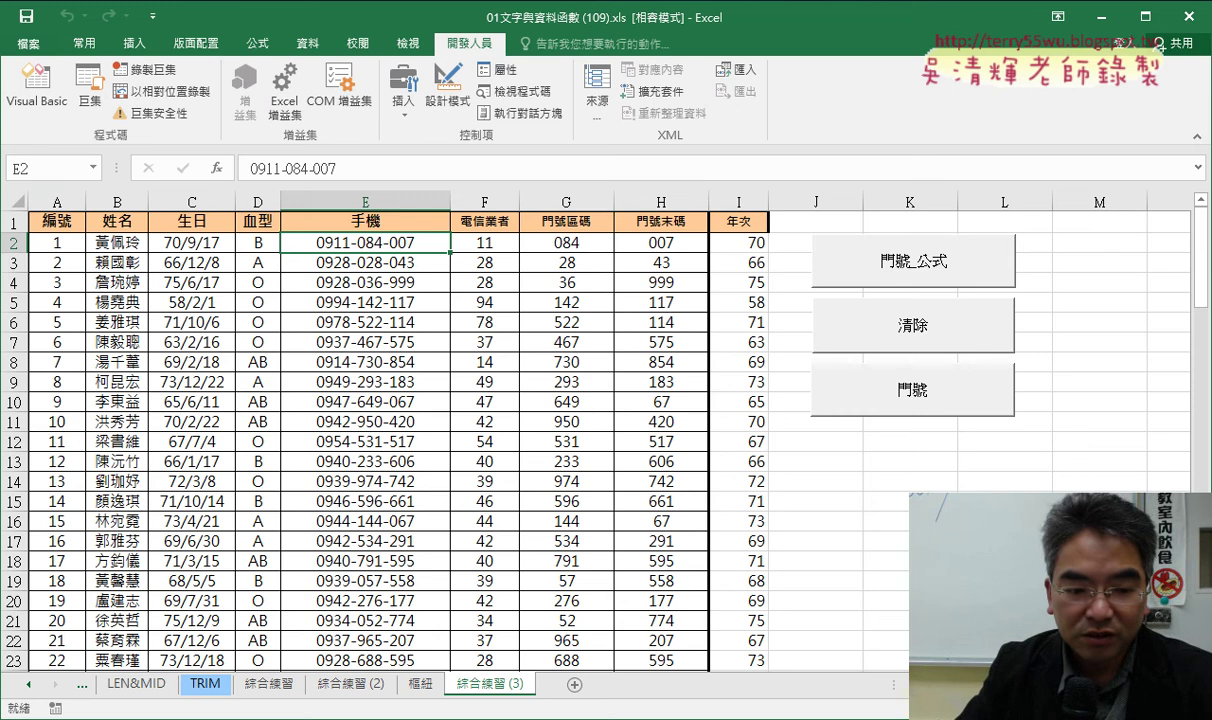
key("alt+Tab")
Step: Scroll the notes down to the 迴圈 section showing Public Sub 門號 with its For loop
scroll(504, 453, "down", 1)
scroll(504, 453, "down", 1)
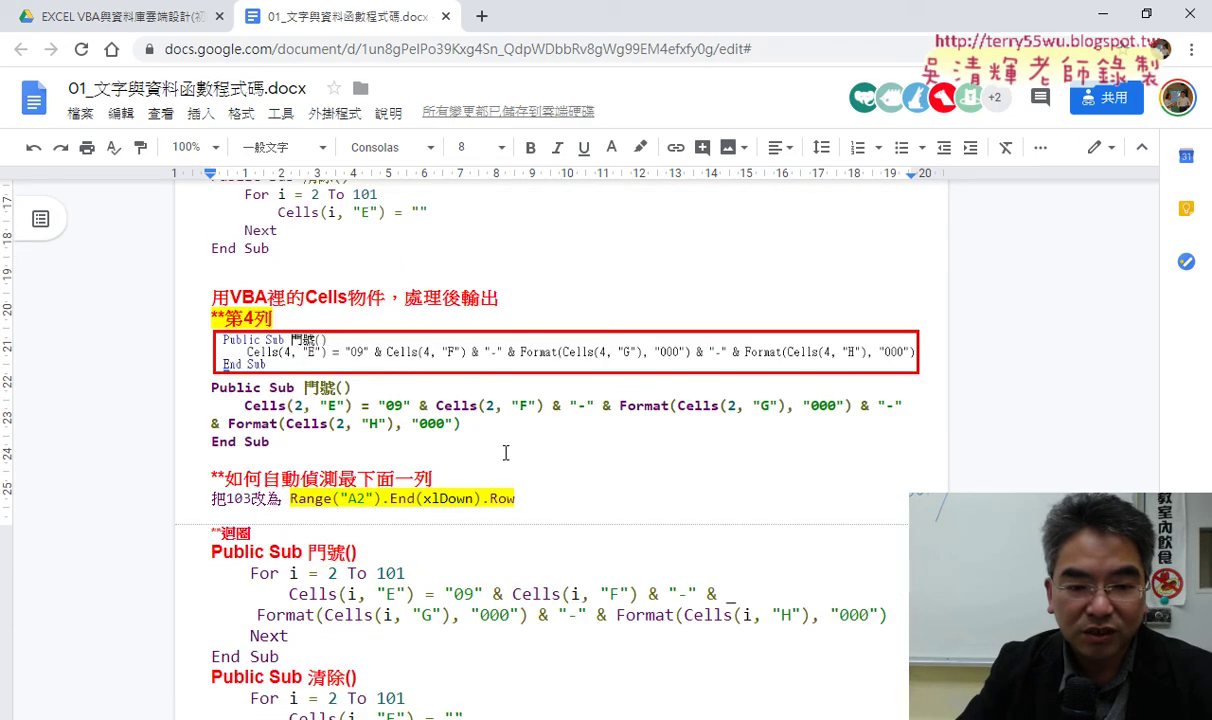
scroll(506, 453, "down", 1)
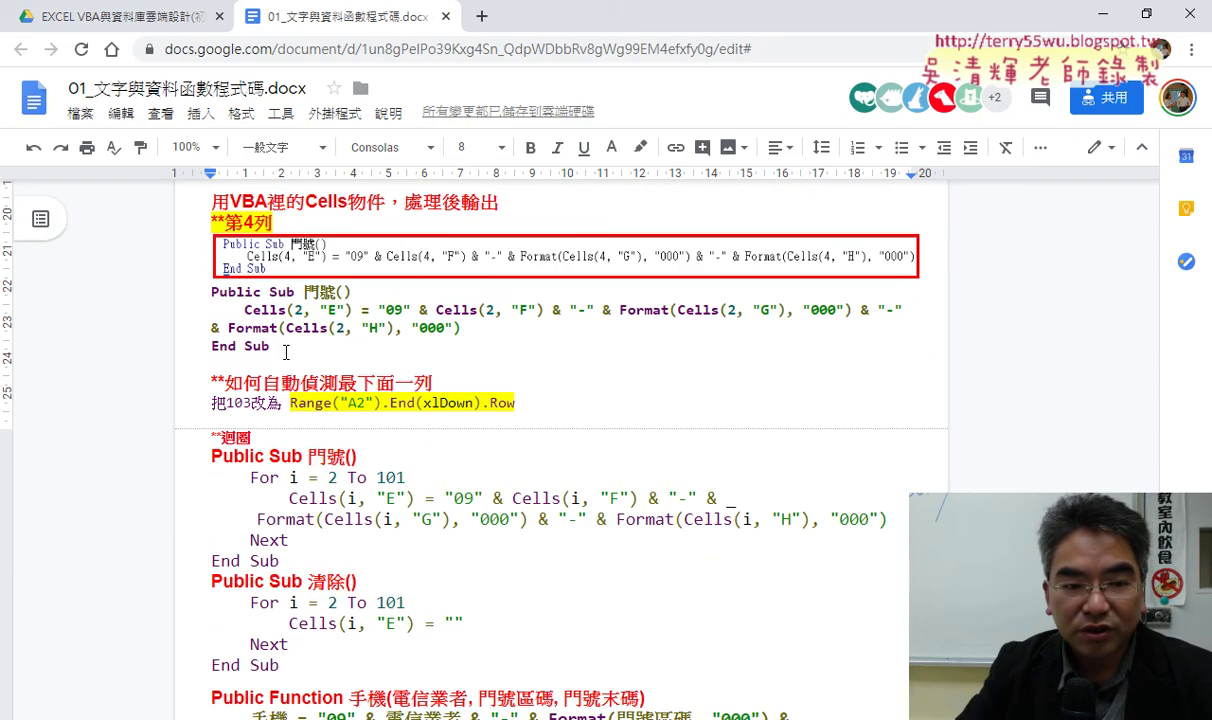